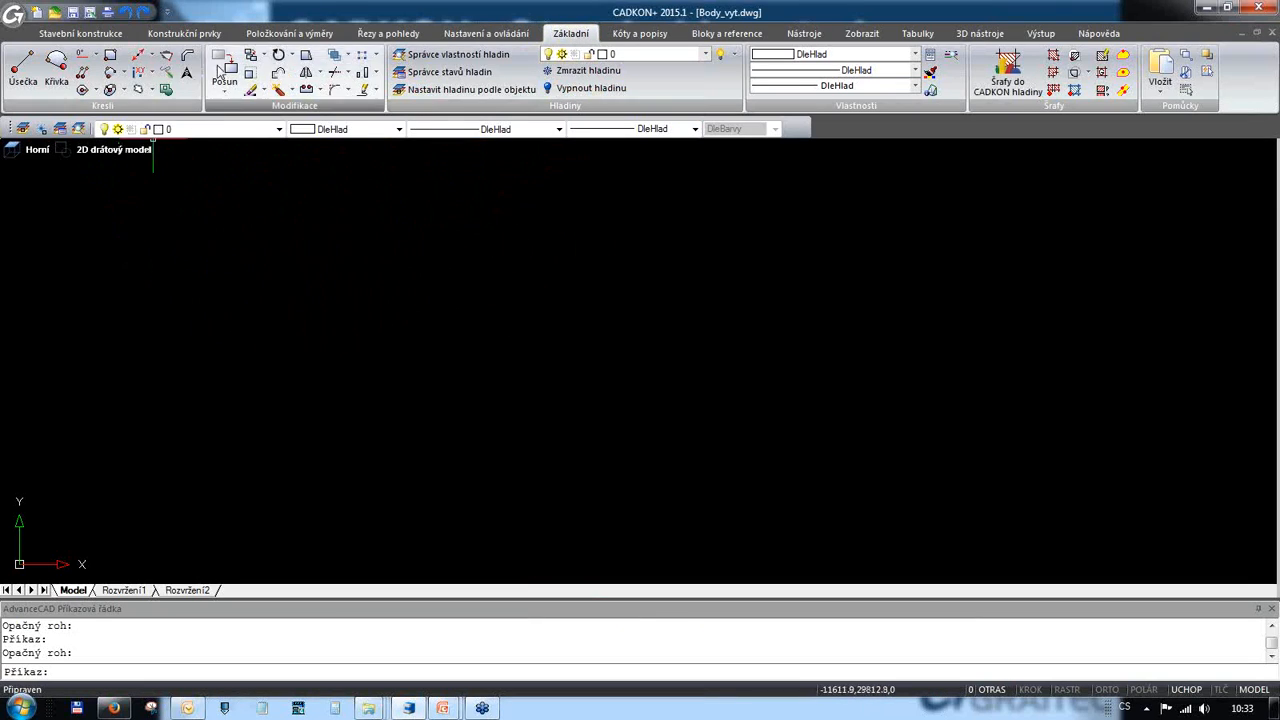
Step: Start the import of setting-out points and select seznam_souřadnic.txt from the AtlProLT folder as the source file
click(151, 74)
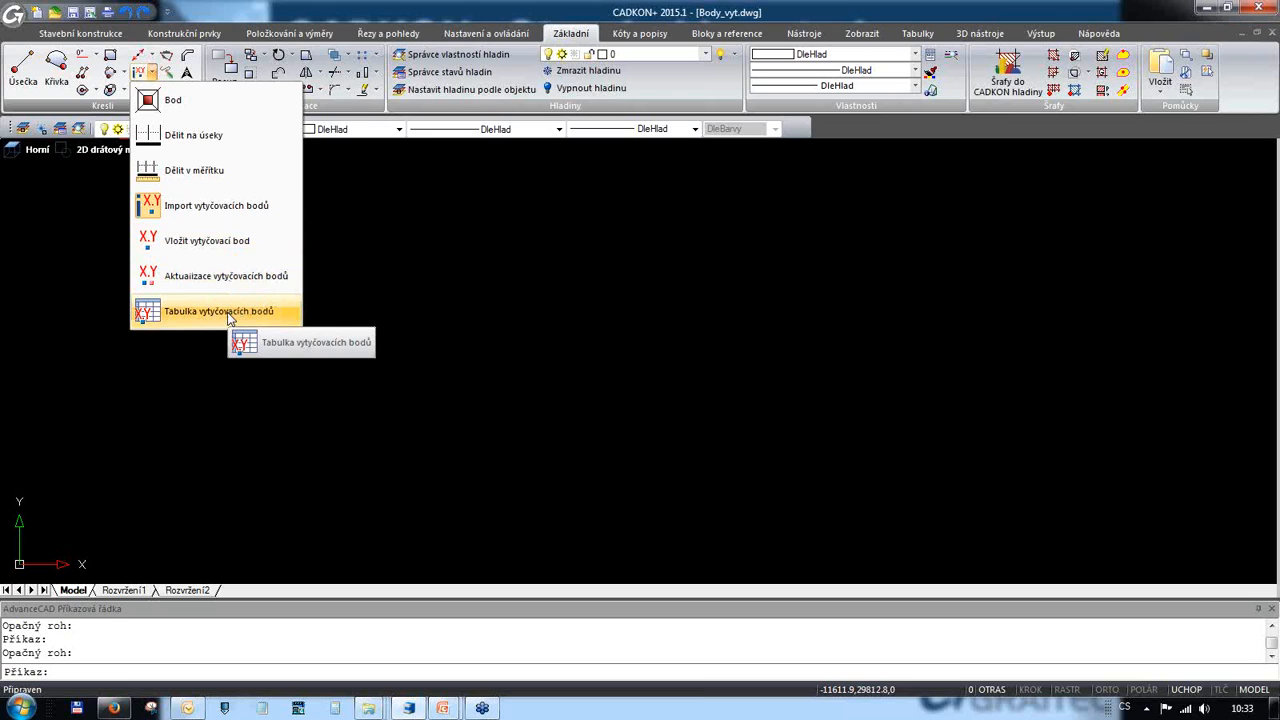
click(244, 206)
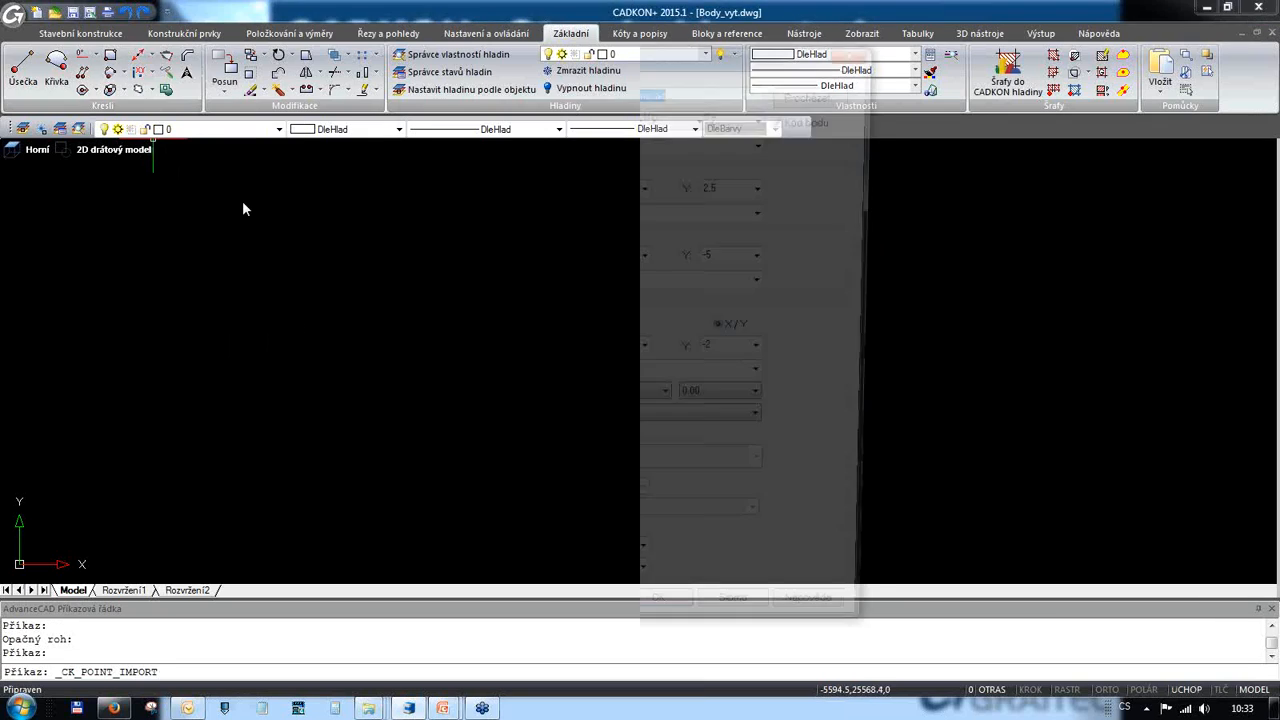
drag(745, 60, 704, 49)
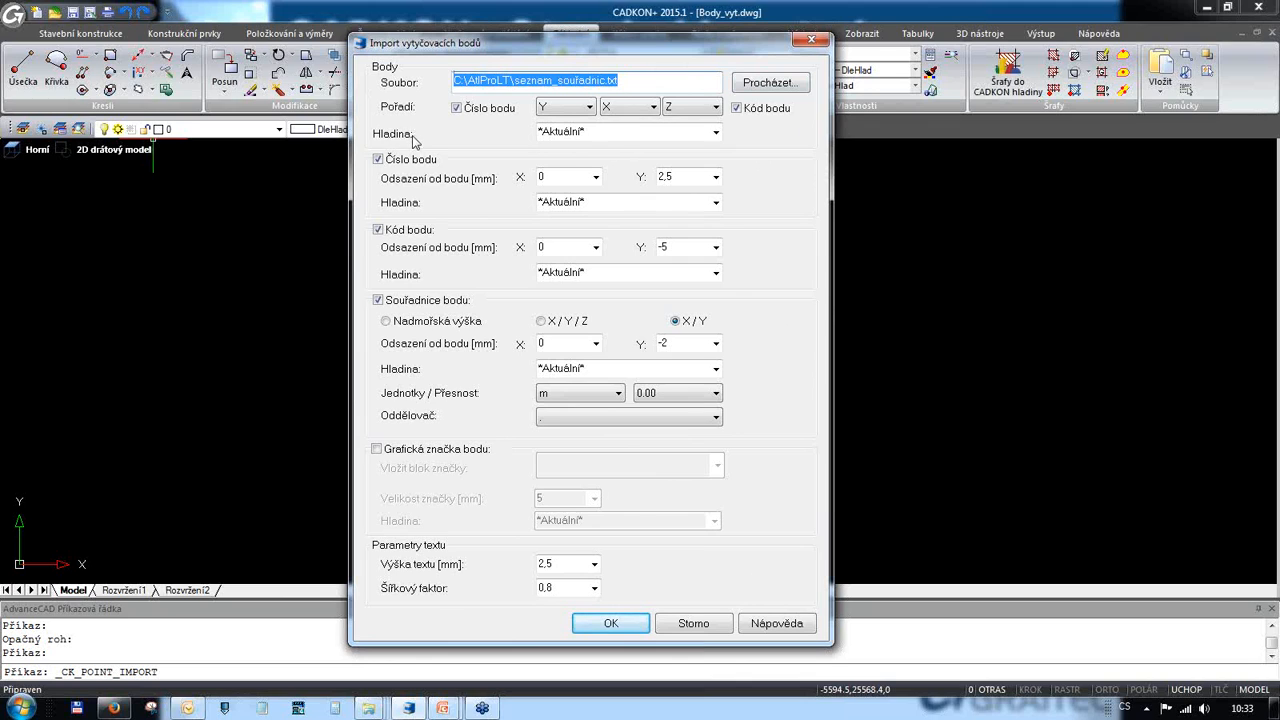
click(786, 86)
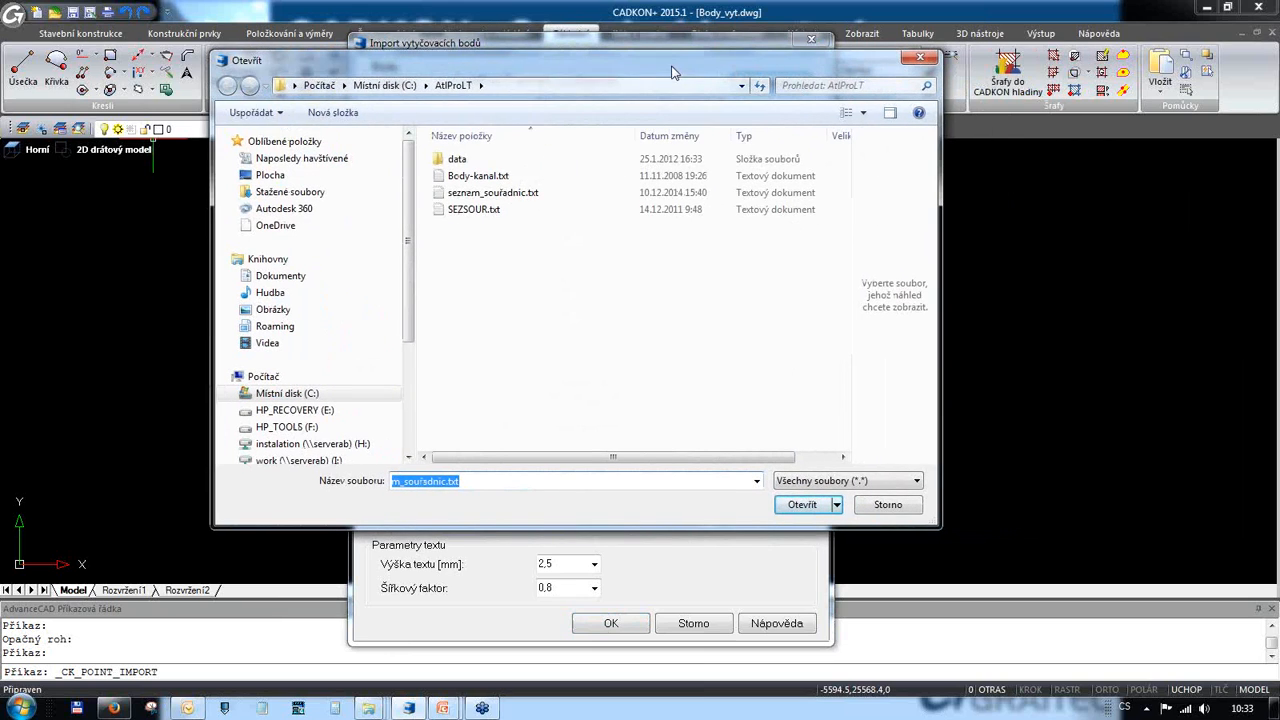
drag(938, 527, 970, 556)
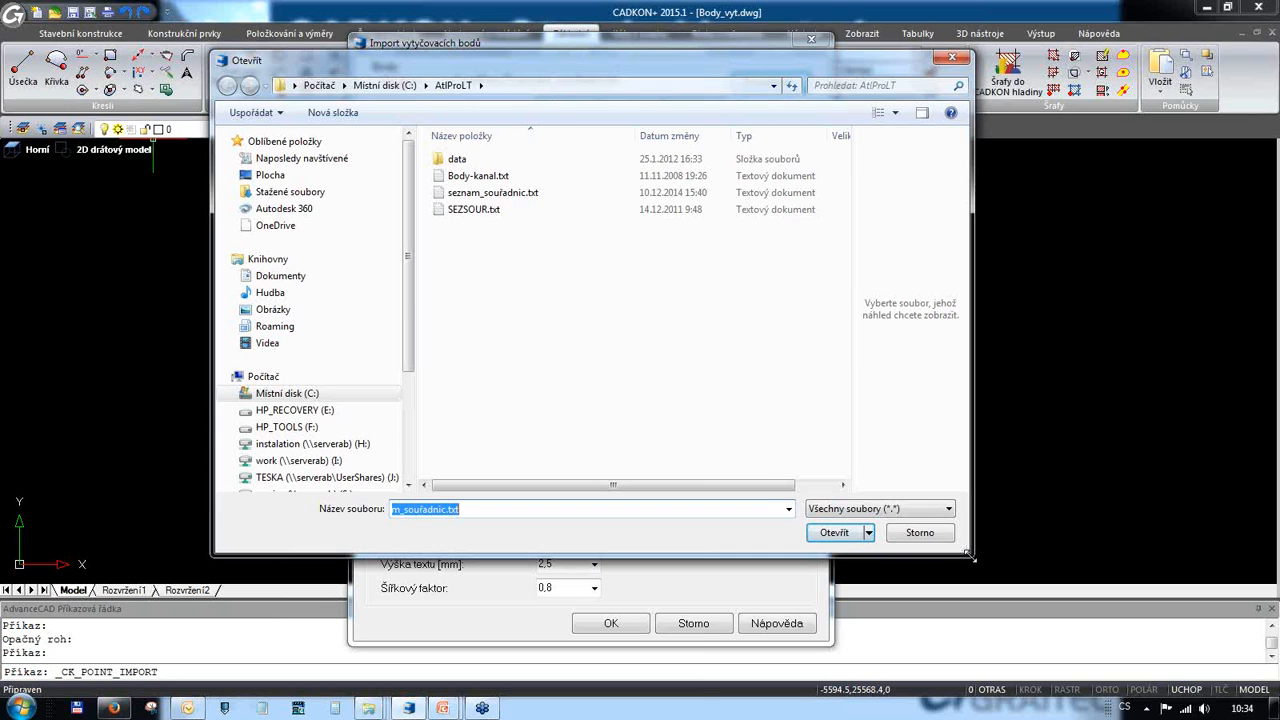
click(508, 195)
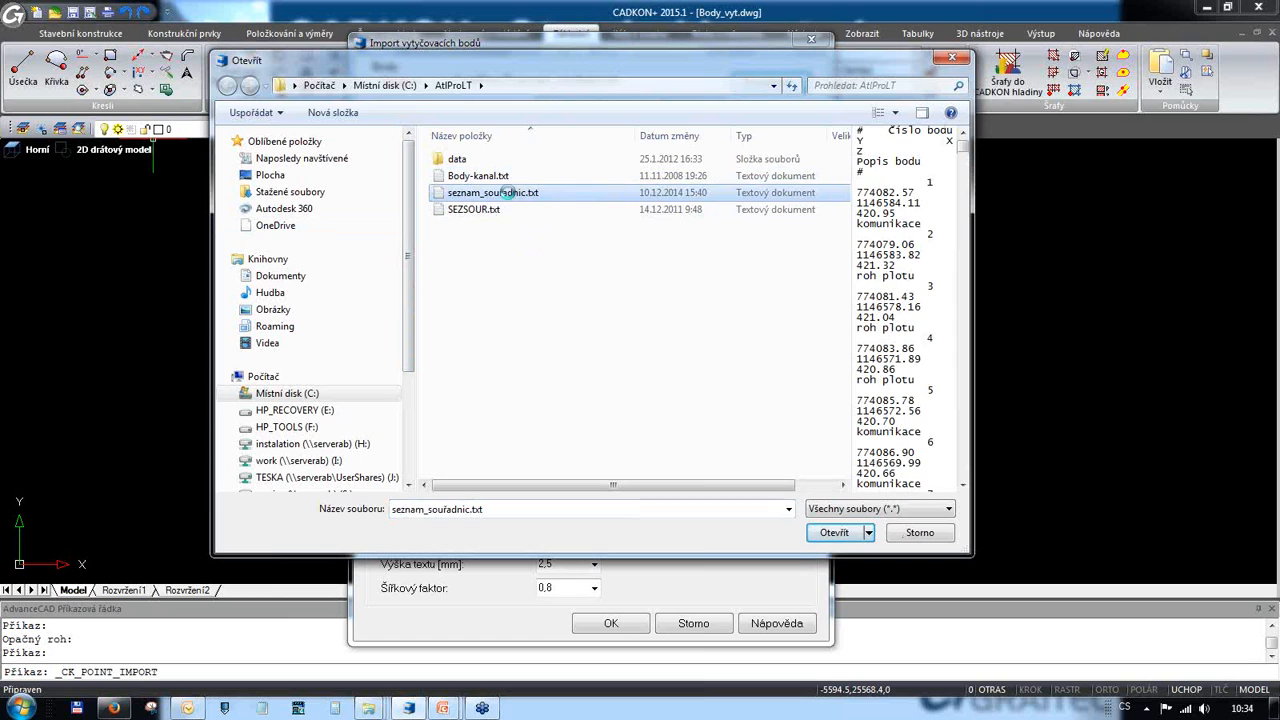
Step: Open seznam_souřadnic.txt in Notepad, examine its point number, coordinate and description columns, and close it
right_click(508, 193)
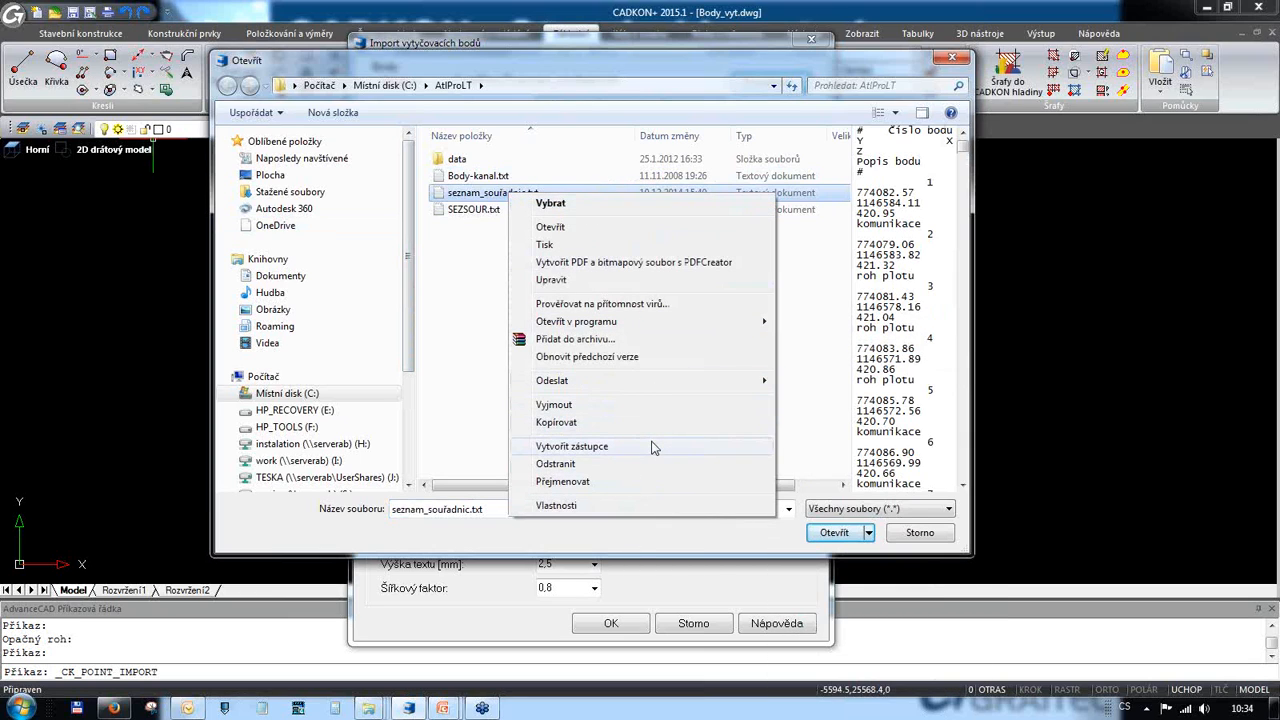
mouse_move(660, 321)
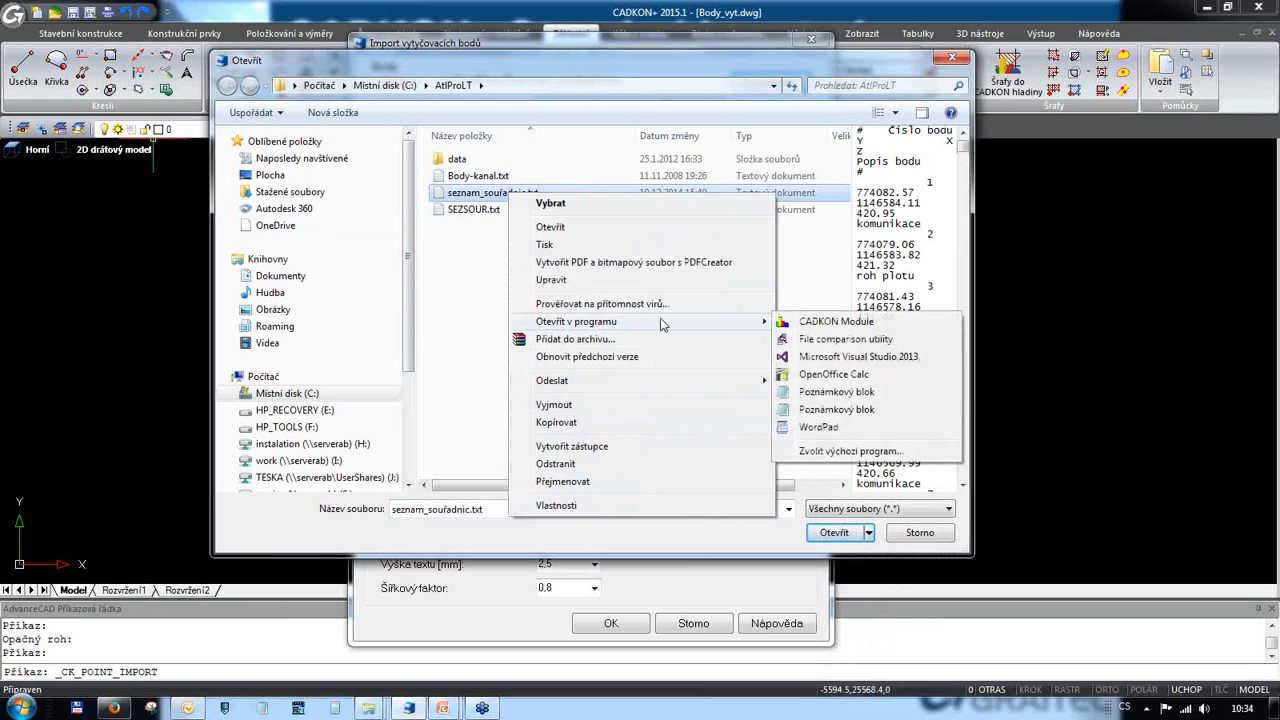
click(866, 406)
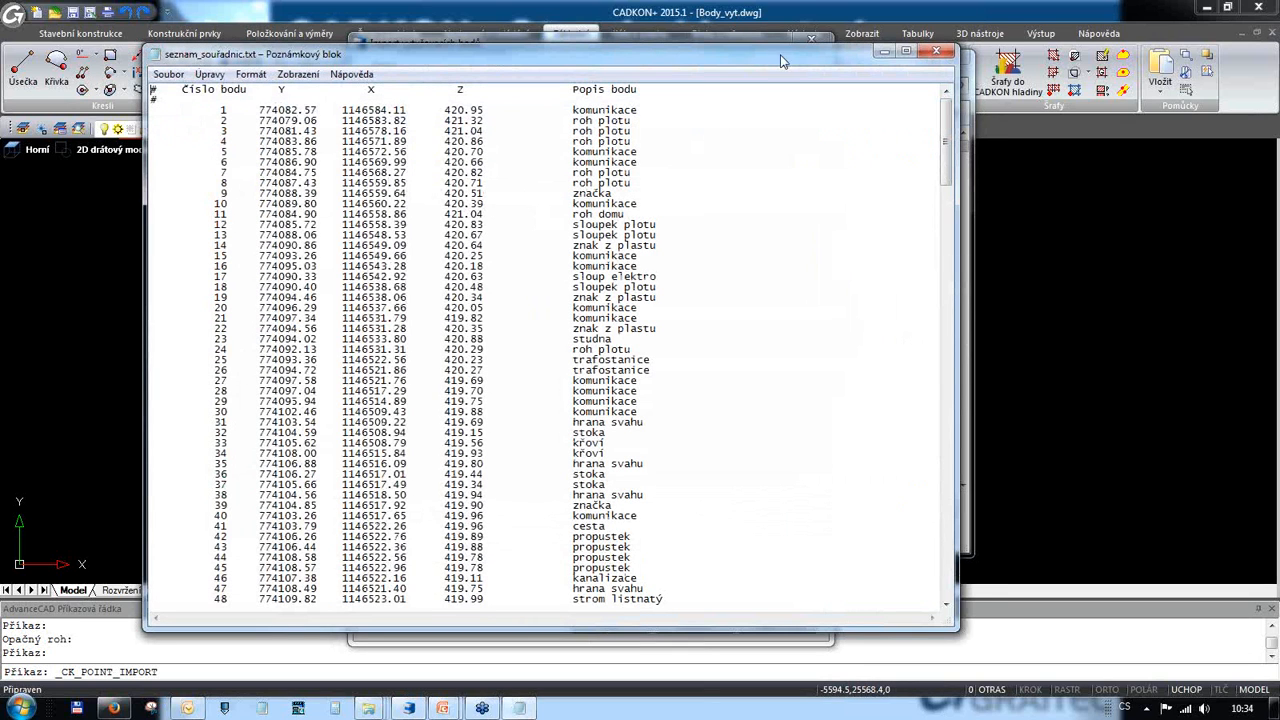
drag(785, 52, 785, 32)
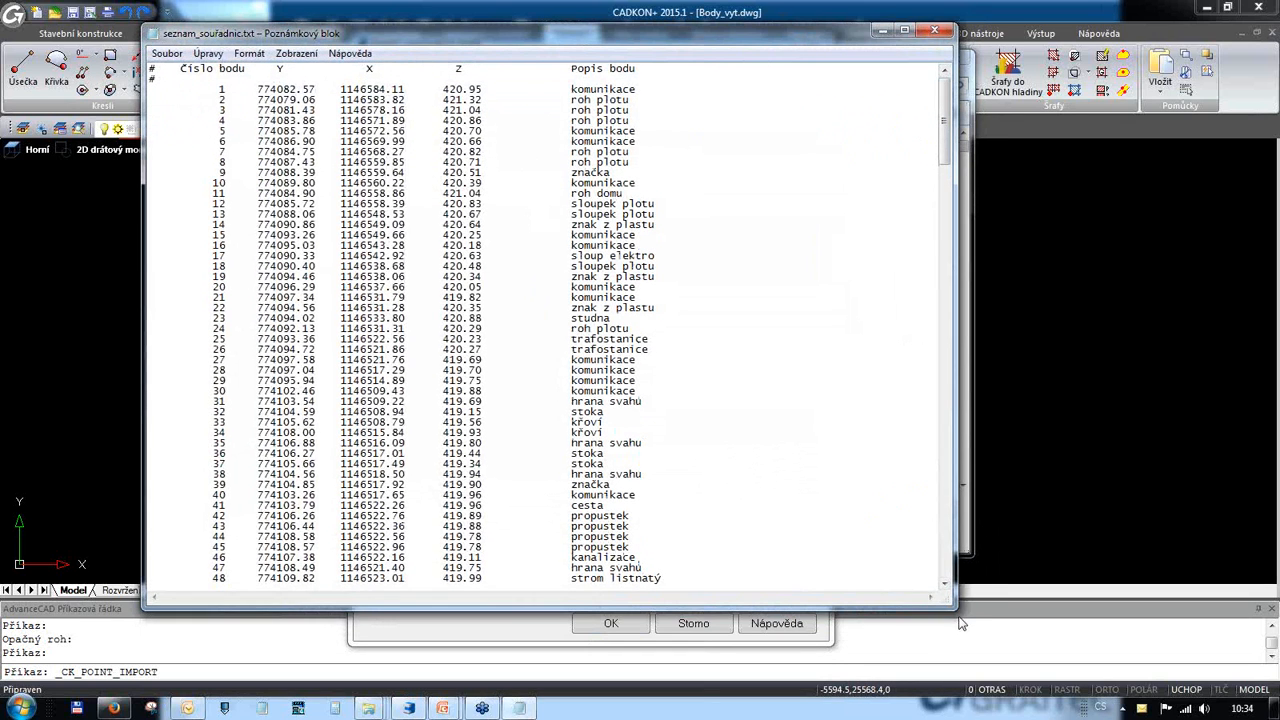
drag(948, 604, 1106, 649)
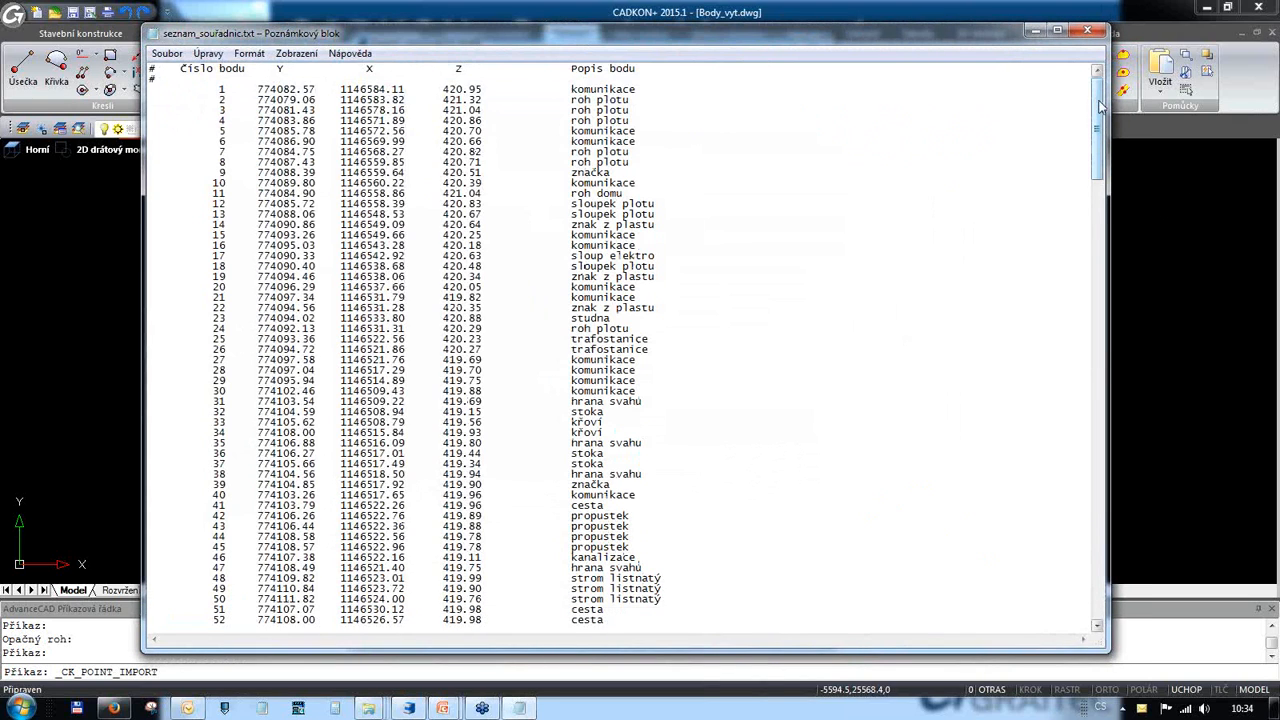
drag(1095, 110, 1120, 77)
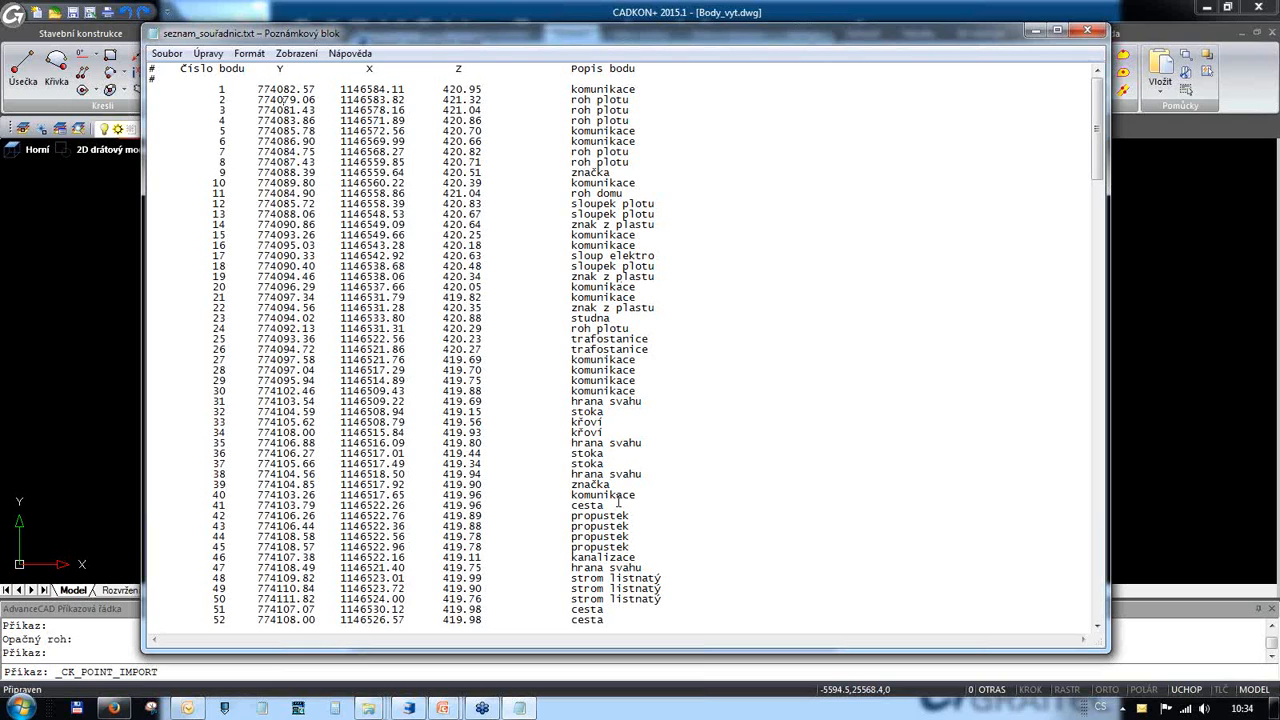
drag(633, 44, 645, 43)
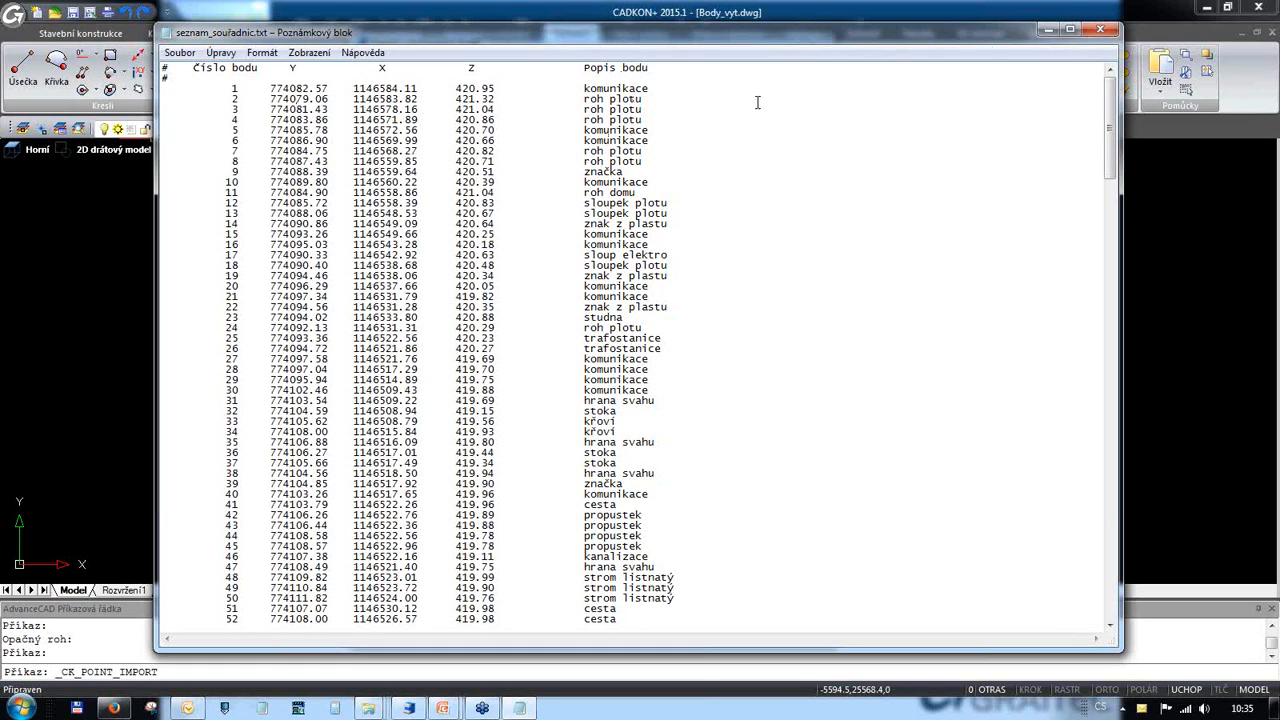
click(1101, 33)
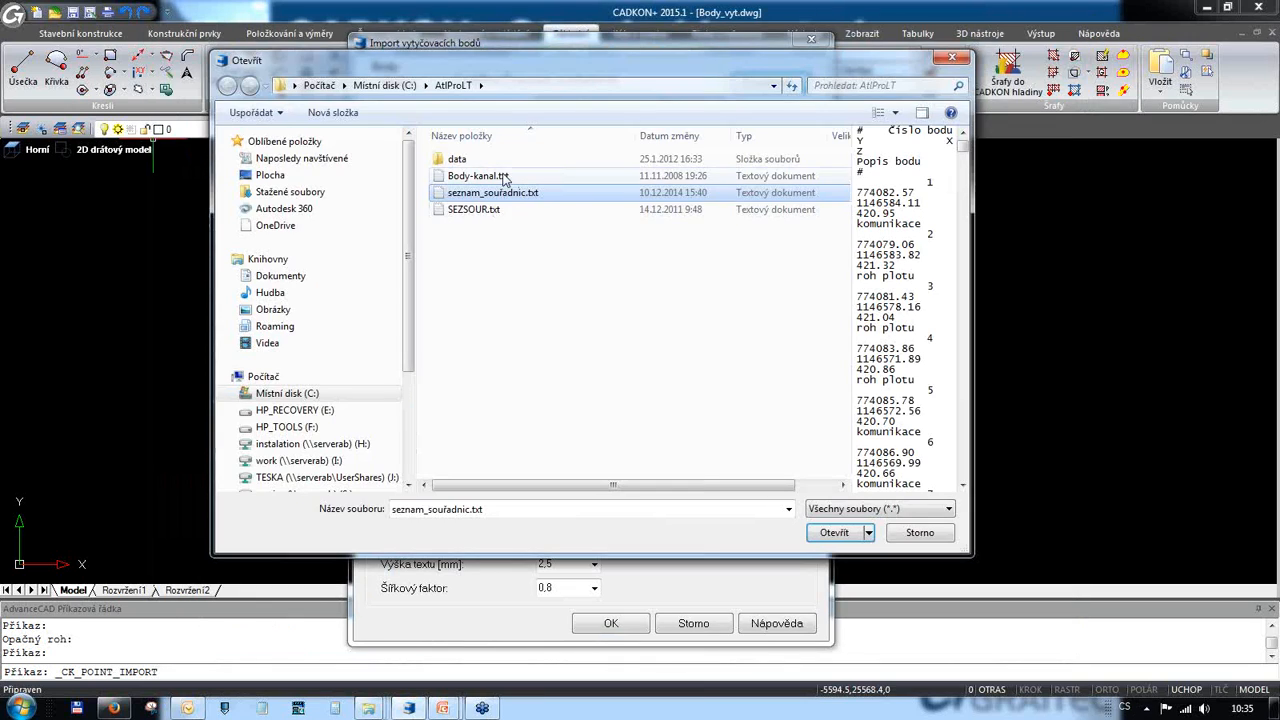
Step: Load the selected coordinate file with the column order point number, Y, X, Z and point code
click(840, 534)
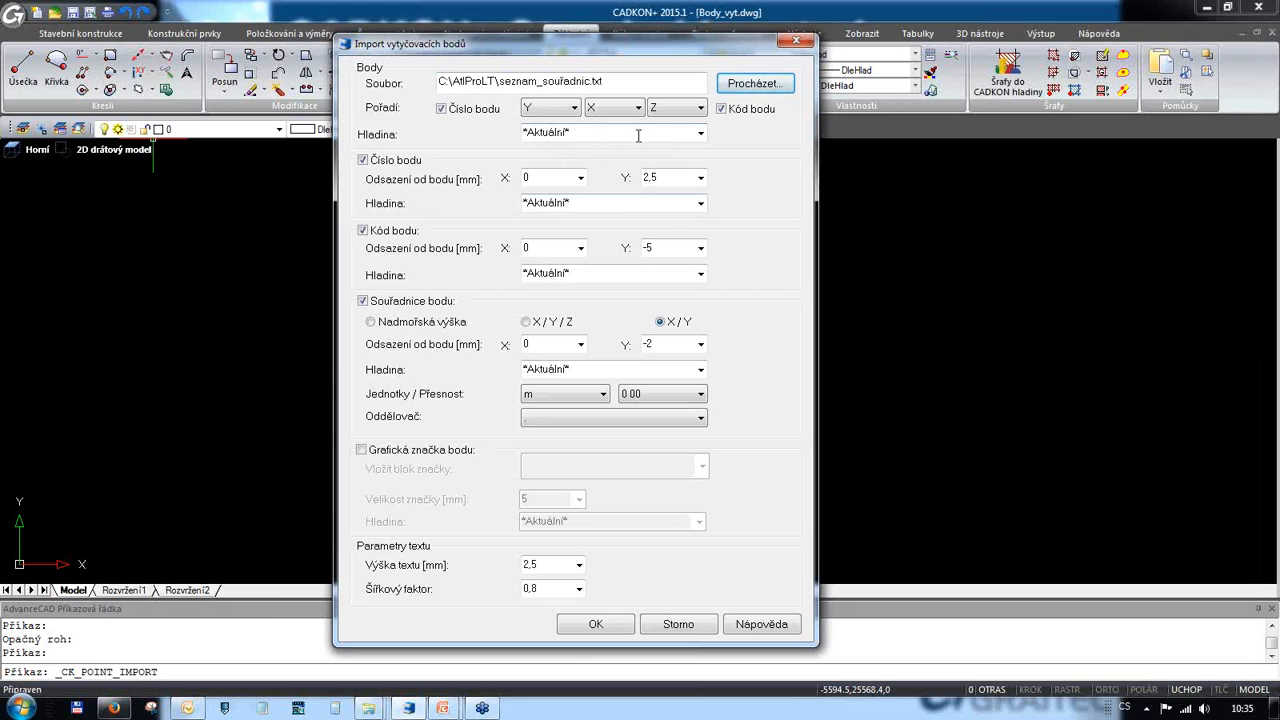
click(442, 110)
click(442, 111)
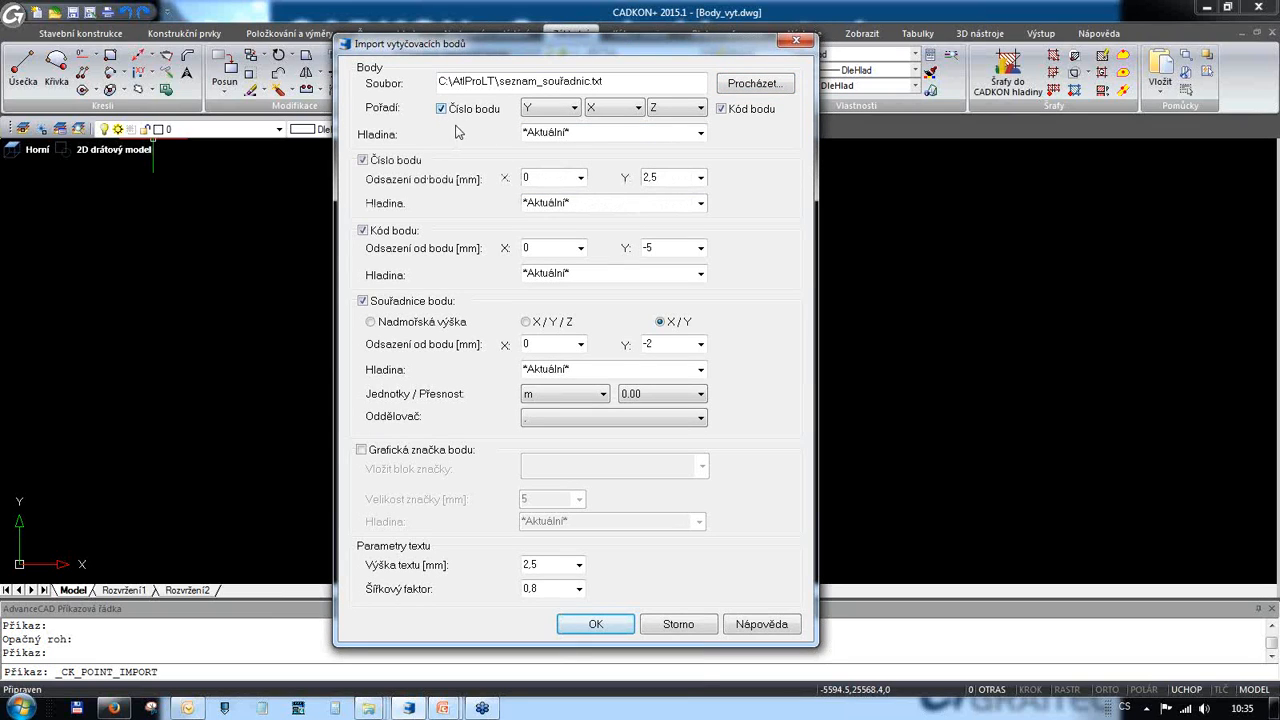
click(575, 108)
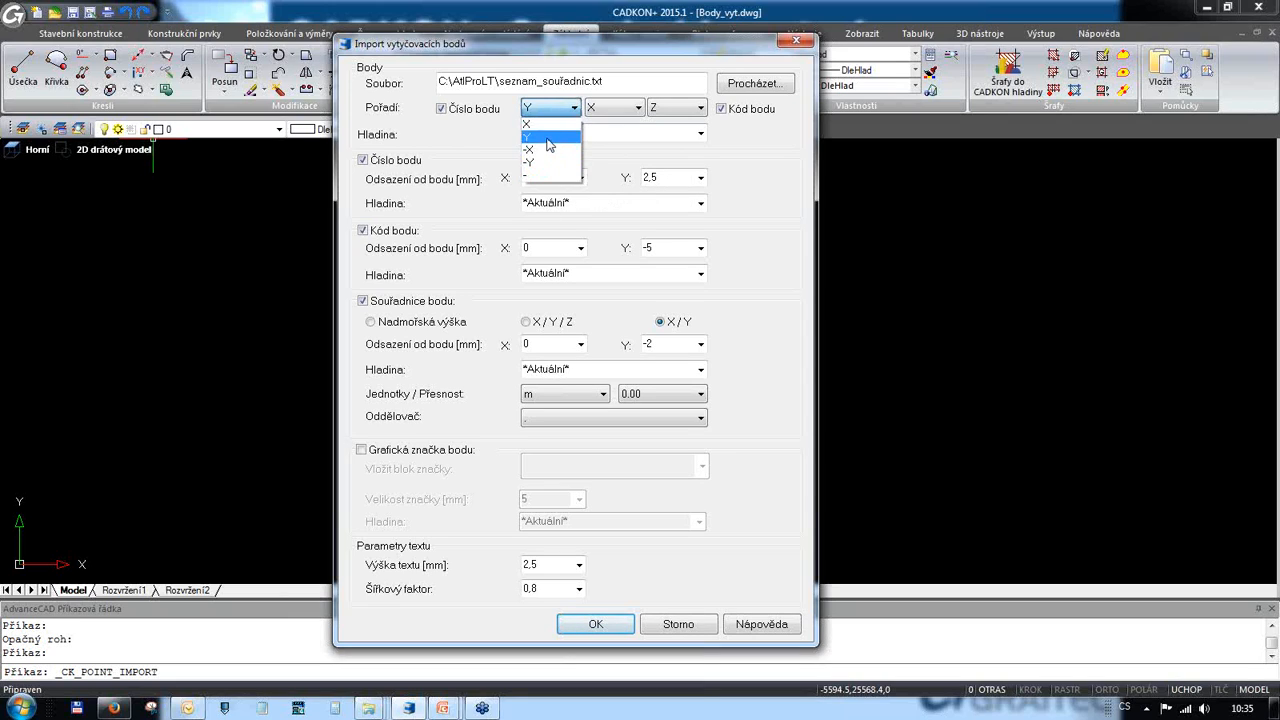
click(548, 139)
click(722, 107)
click(722, 110)
click(723, 111)
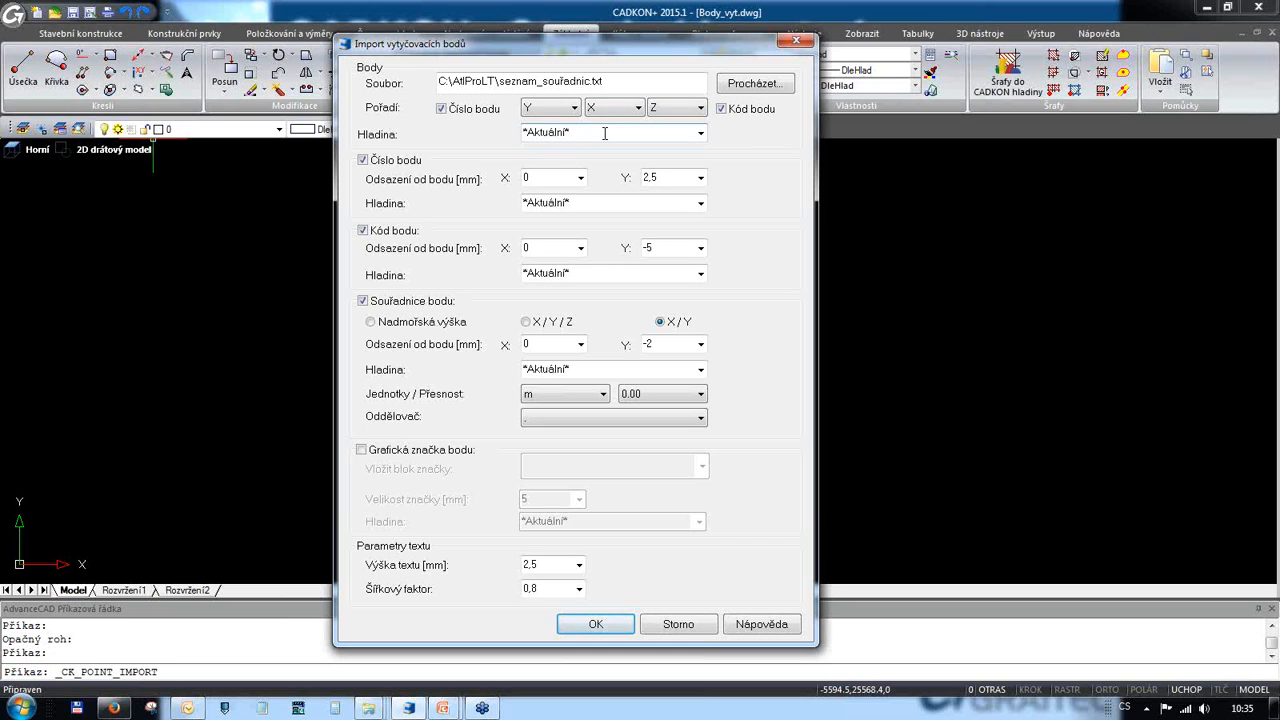
drag(597, 44, 656, 46)
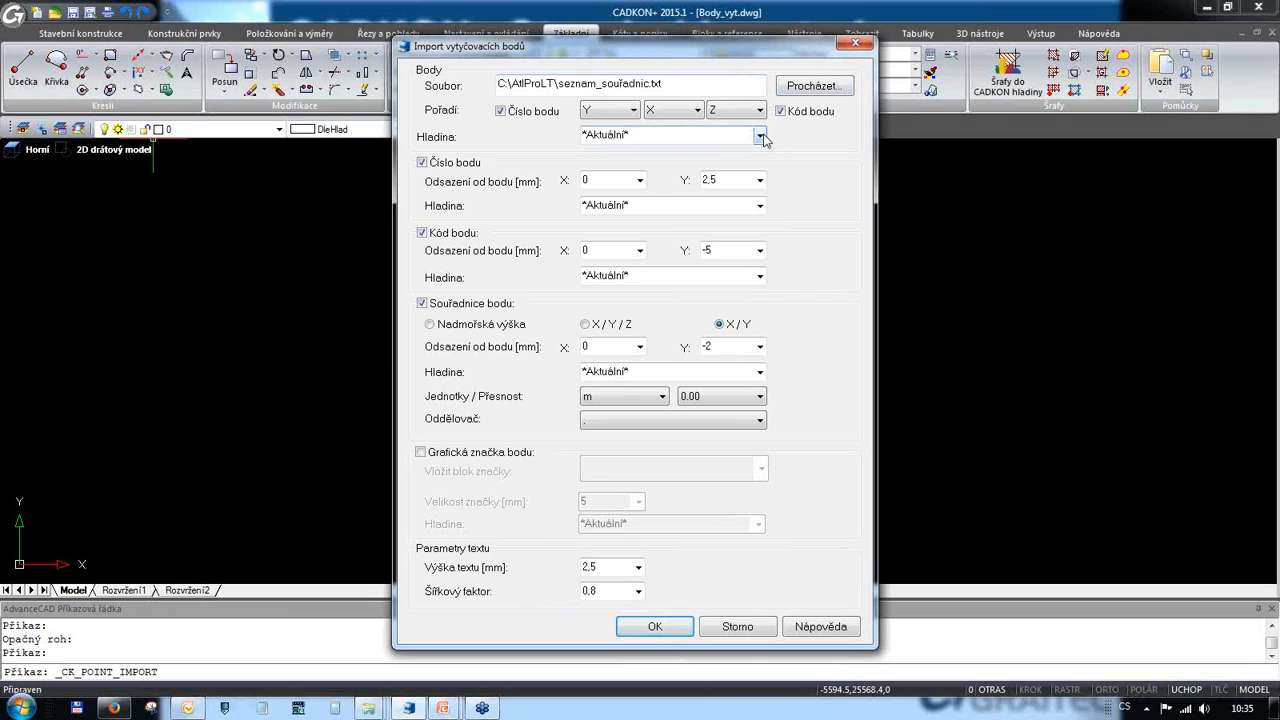
click(760, 137)
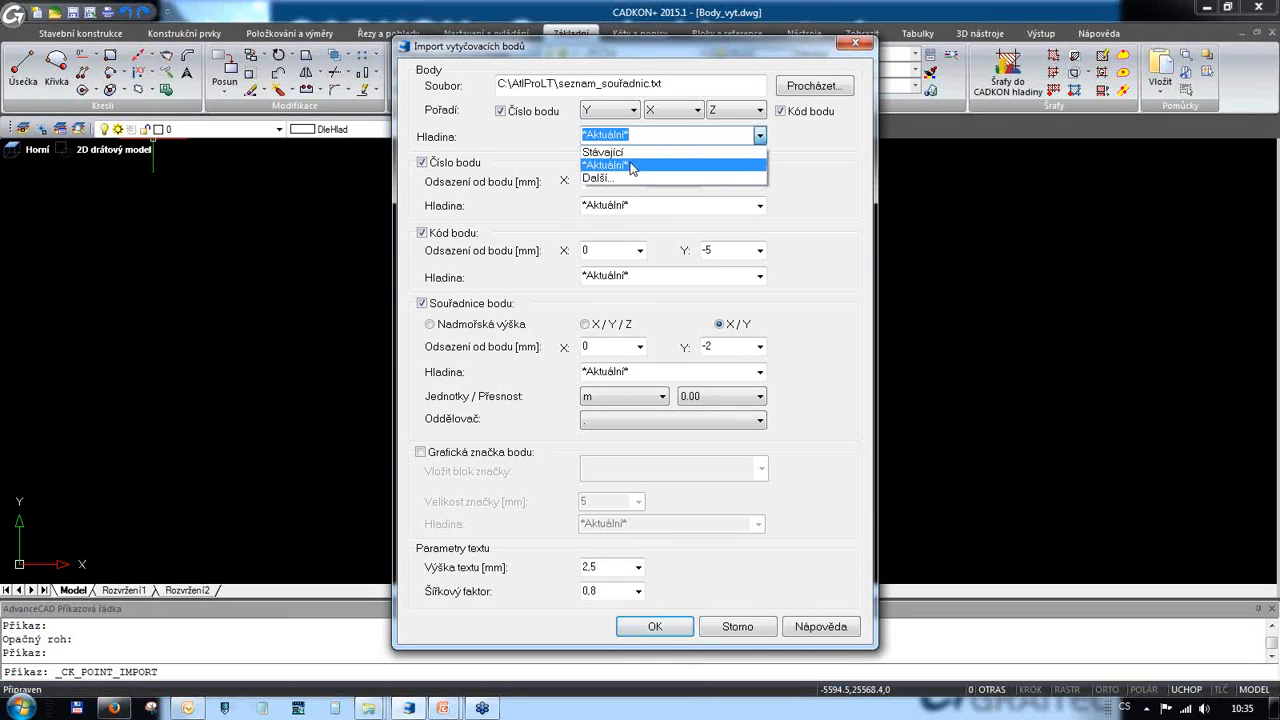
click(606, 179)
drag(820, 247, 821, 220)
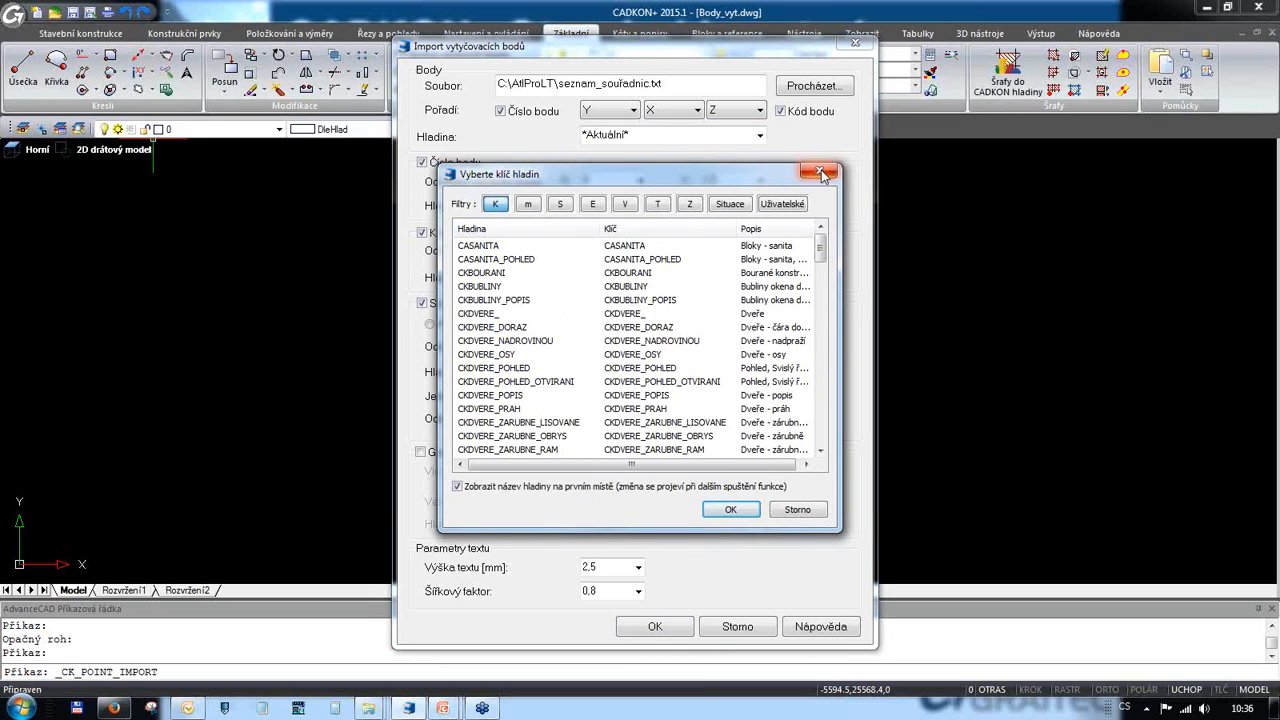
click(819, 171)
click(862, 47)
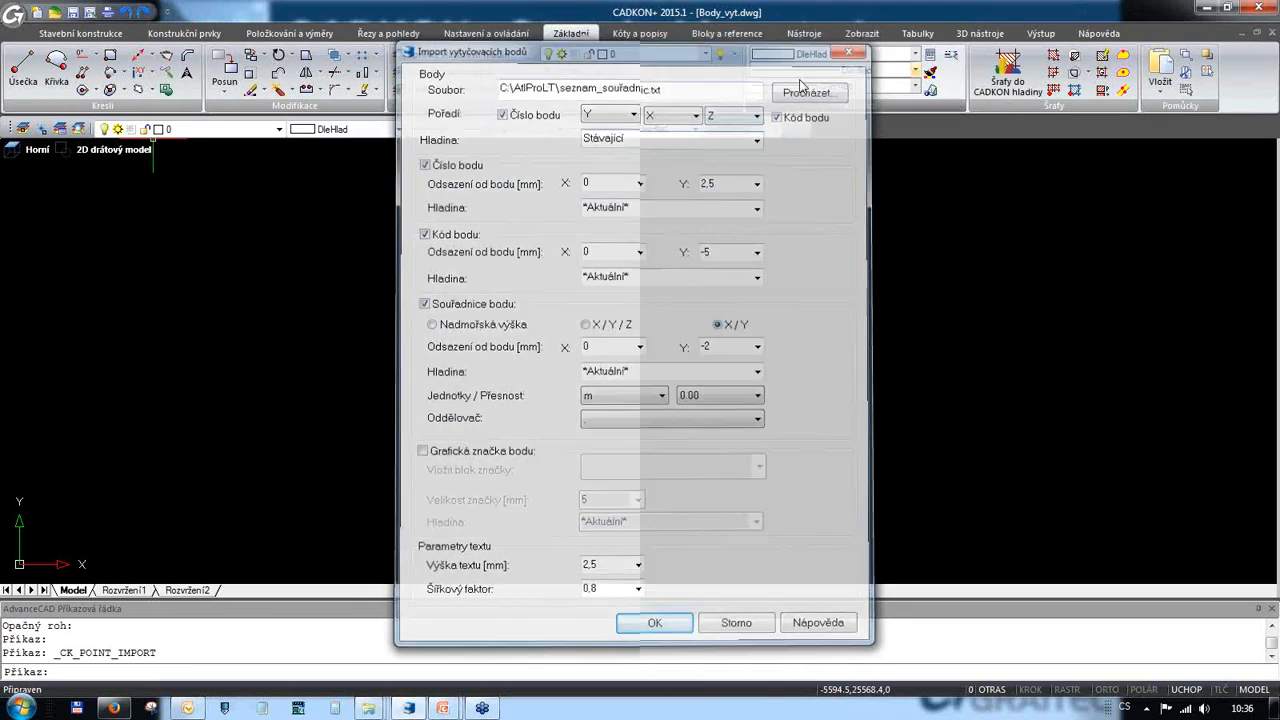
Step: Make Stávající the current drawing layer and set the points' layer to *Aktuální* in the setting-out point import
click(232, 129)
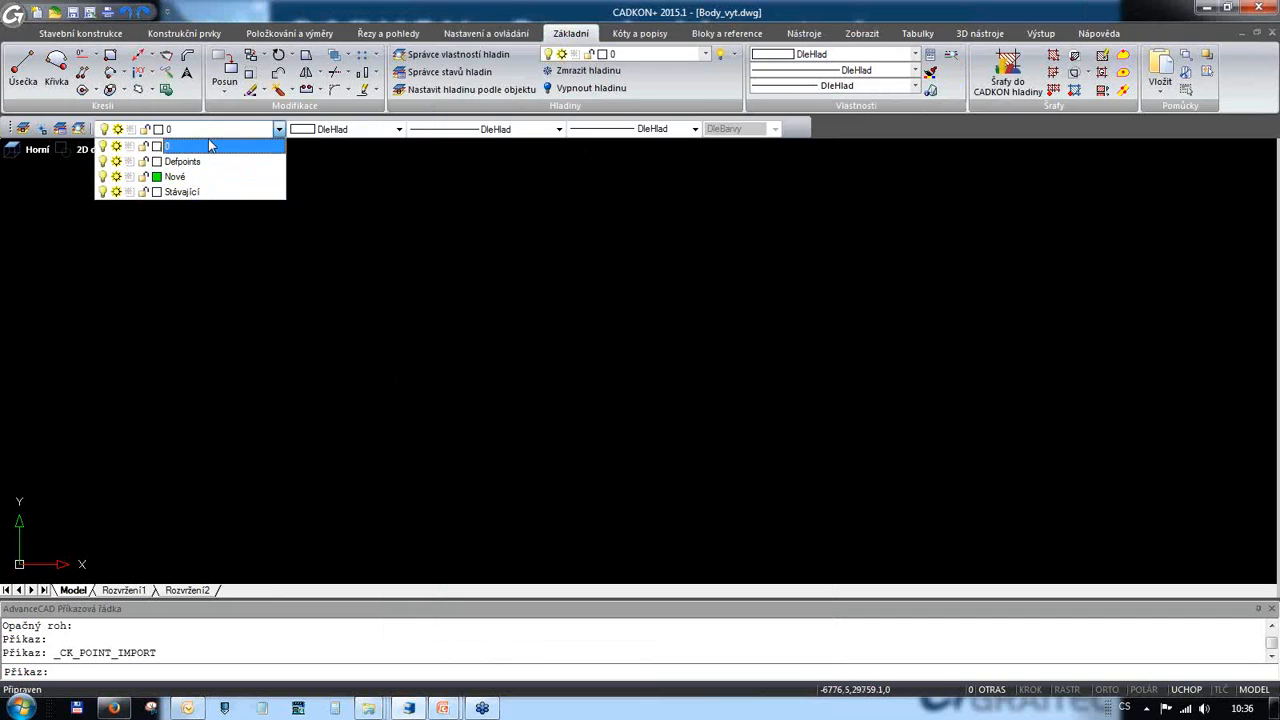
click(210, 192)
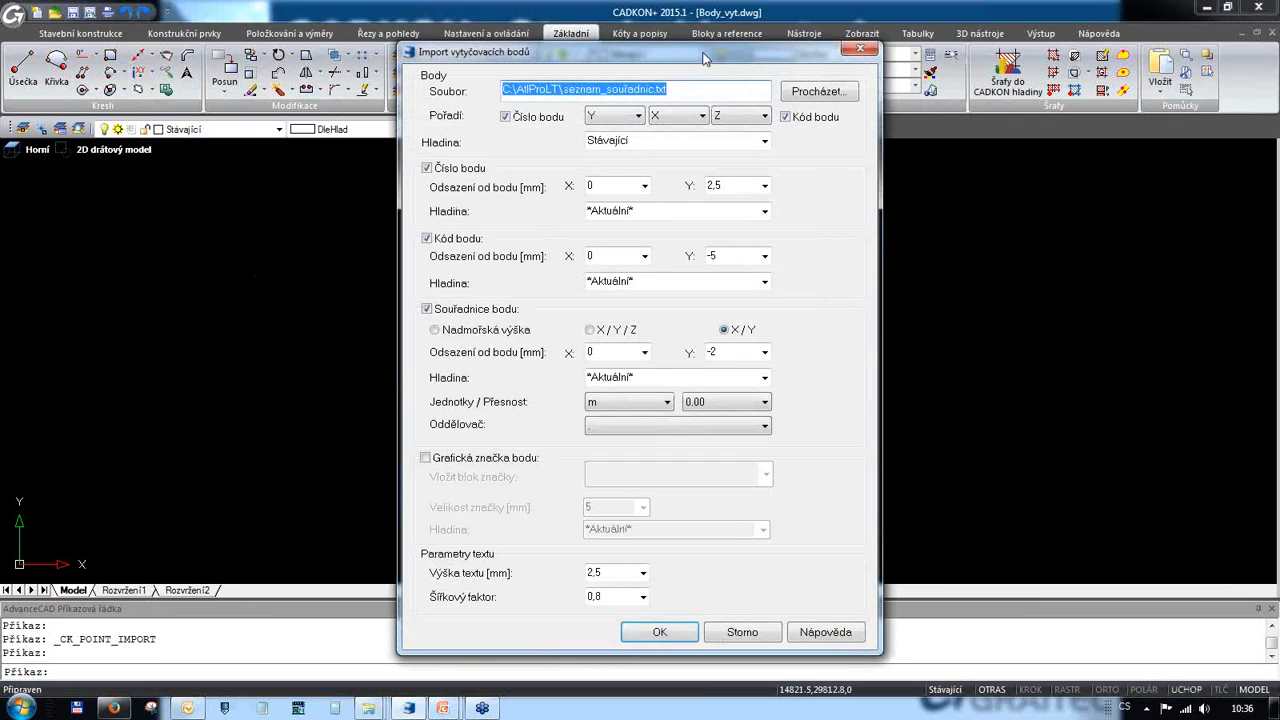
drag(708, 56, 686, 46)
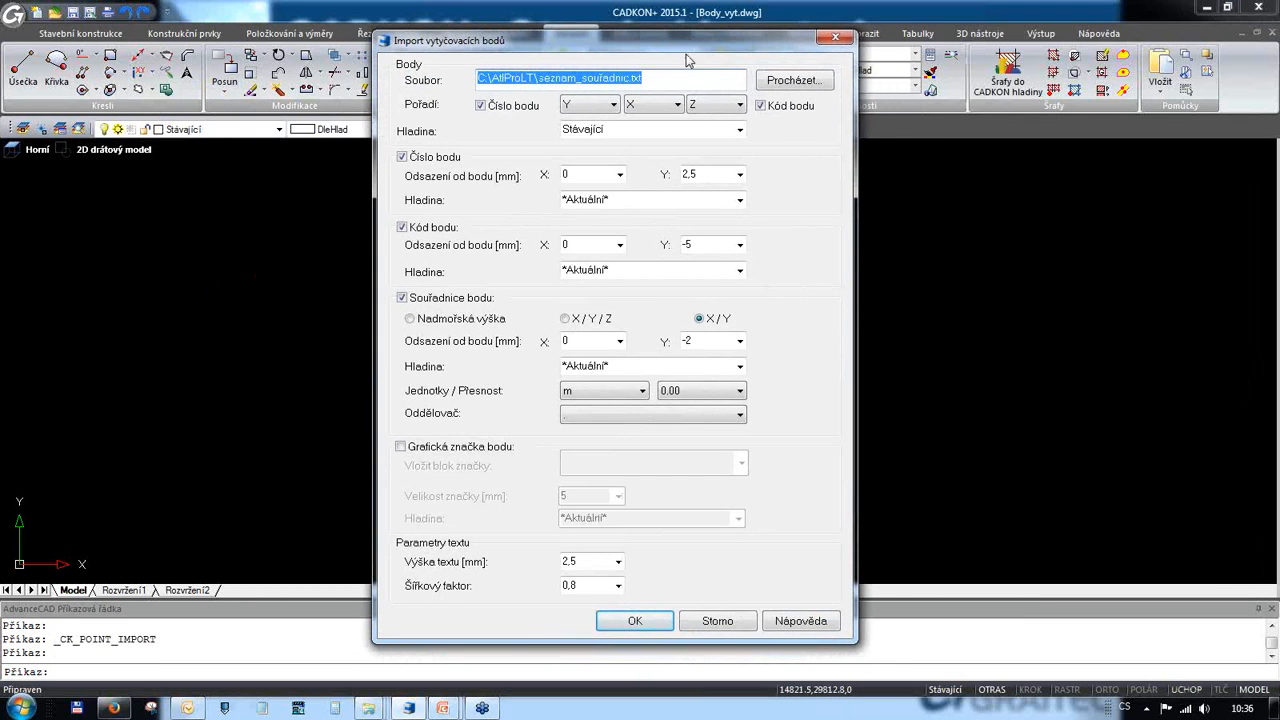
click(740, 131)
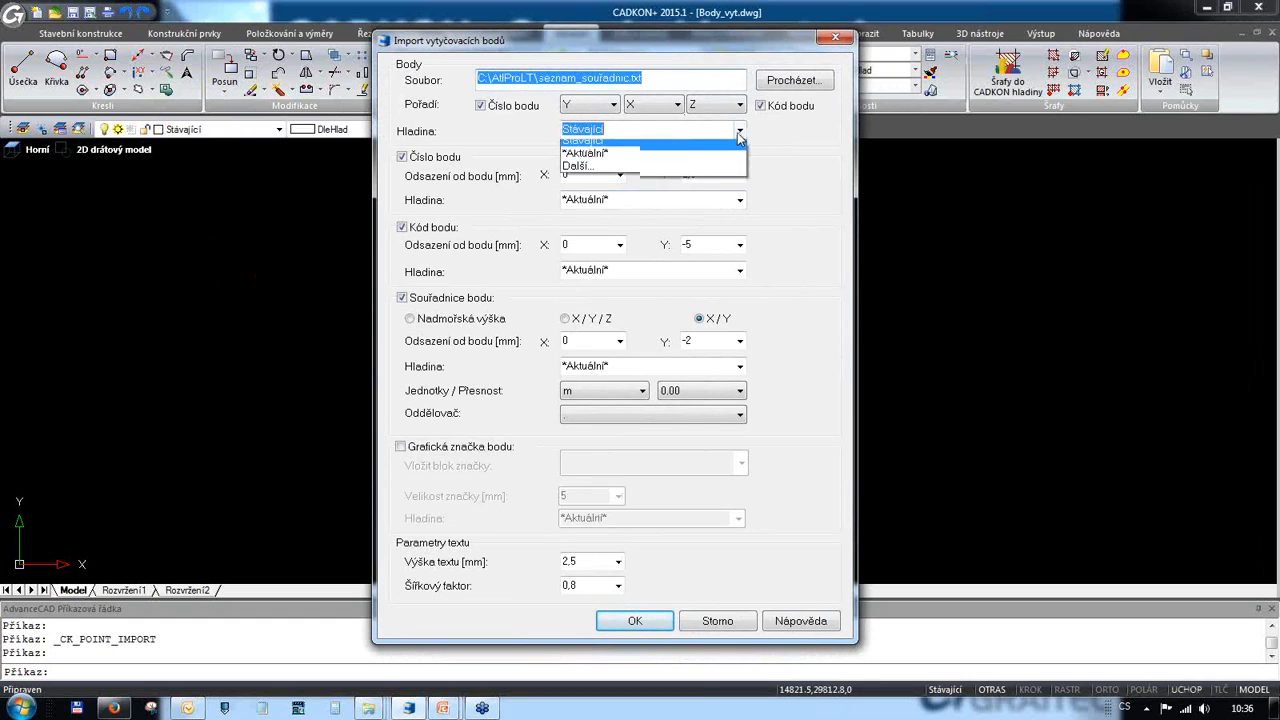
click(620, 160)
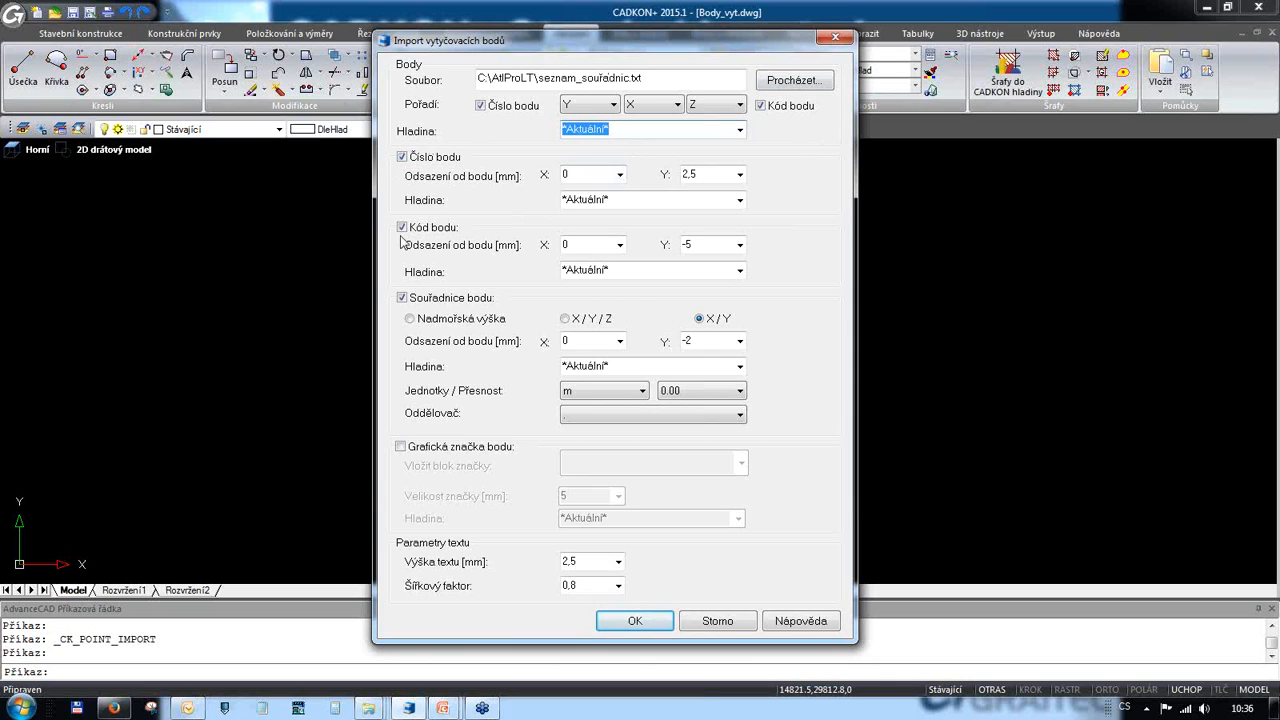
Step: Switch the point number and point code labels off and back on in the import settings
click(402, 157)
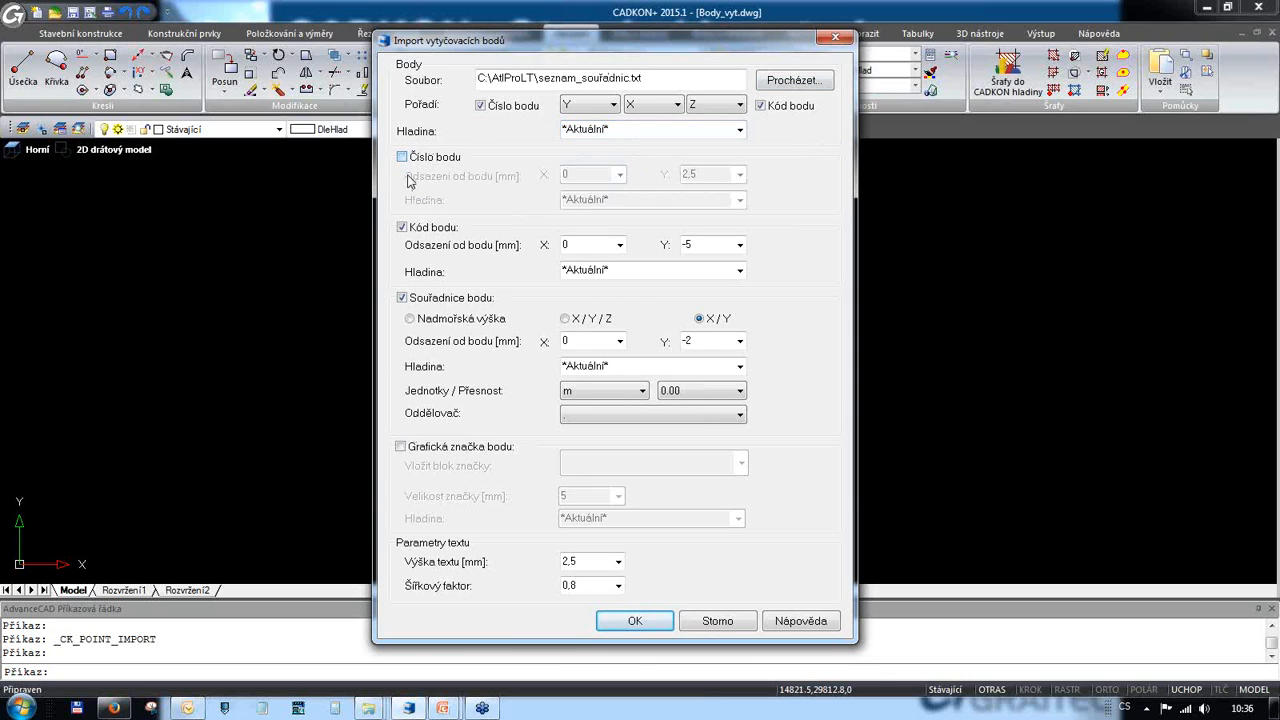
click(402, 157)
click(402, 227)
click(402, 227)
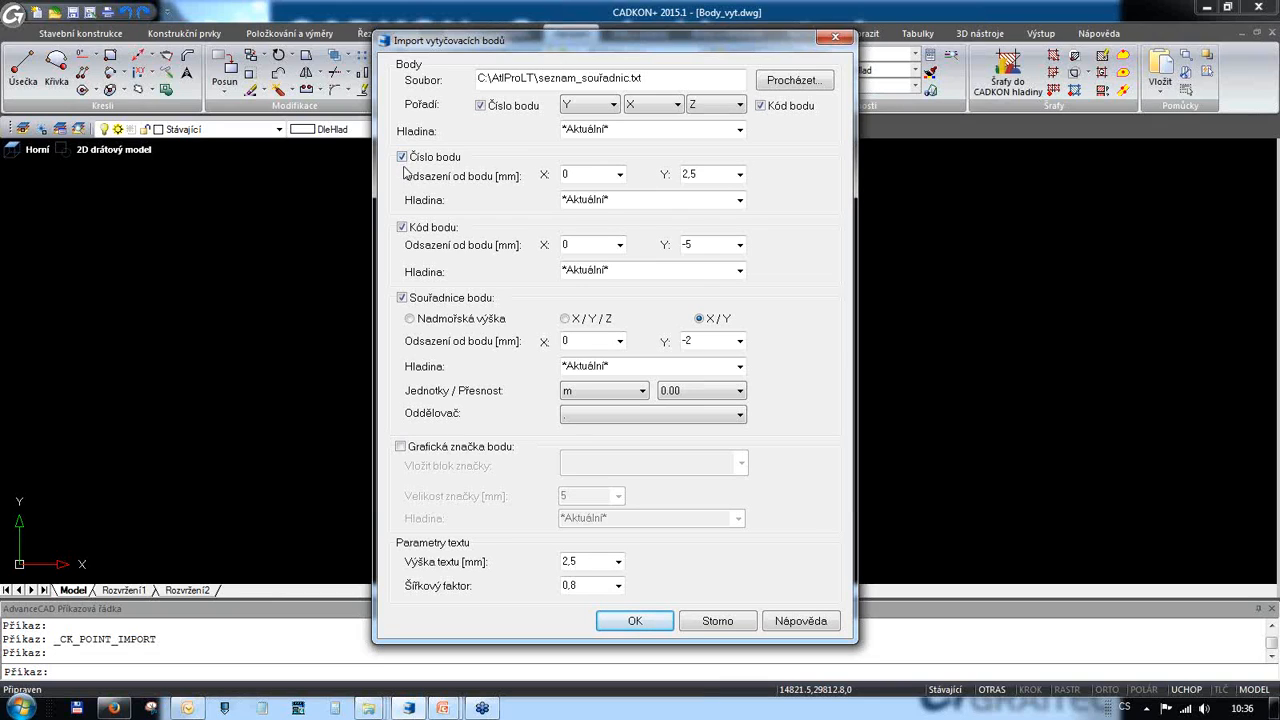
click(403, 159)
click(403, 158)
Step: Examine the label offsets, the X/Y/Z and X/Y coordinate options and the available separators, keeping X/Y
double_click(584, 173)
key(Tab)
key(shift+Tab)
click(566, 318)
click(699, 319)
click(740, 414)
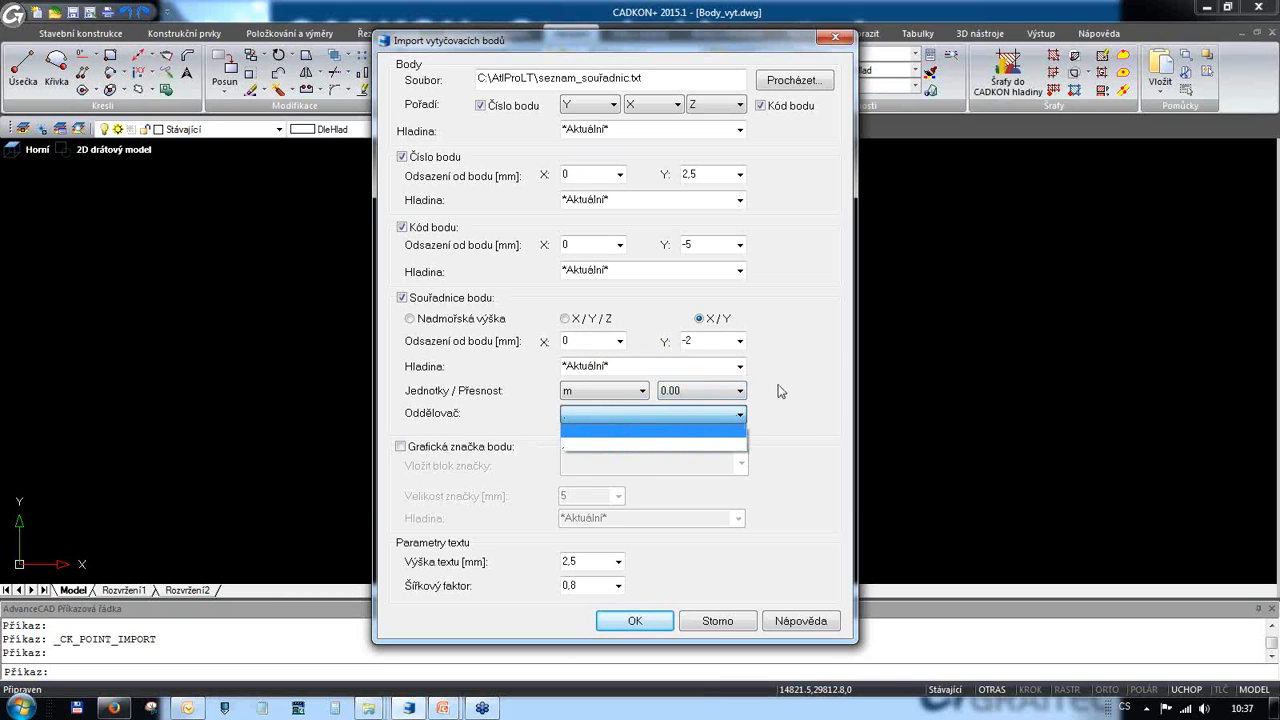
click(778, 391)
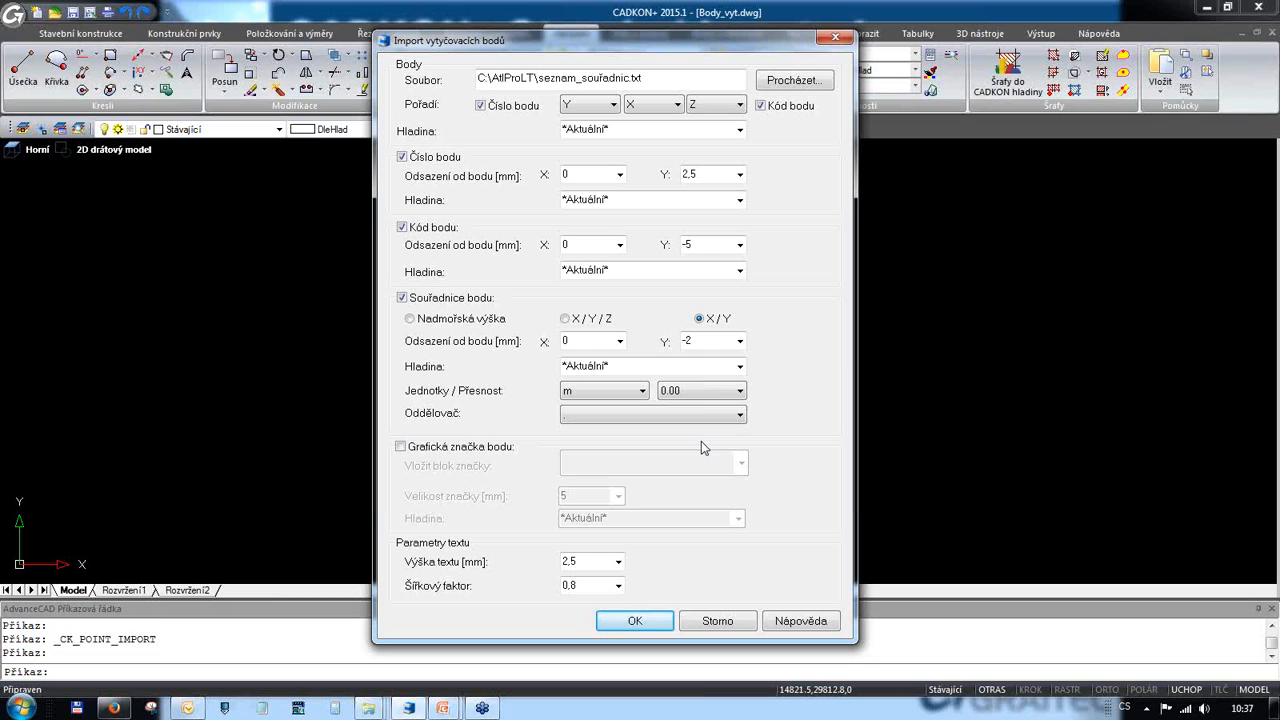
Step: Try enabling the graphic point mark, view the available mark symbols, and switch the mark off again
click(402, 449)
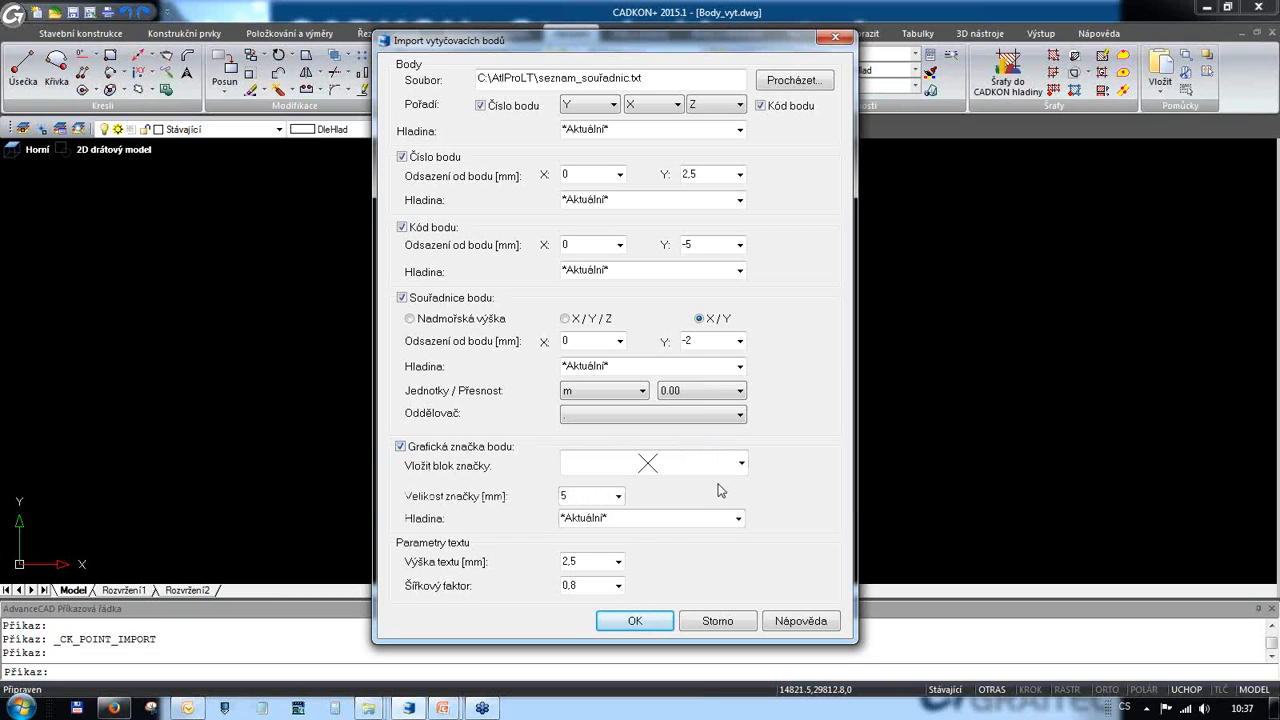
click(741, 463)
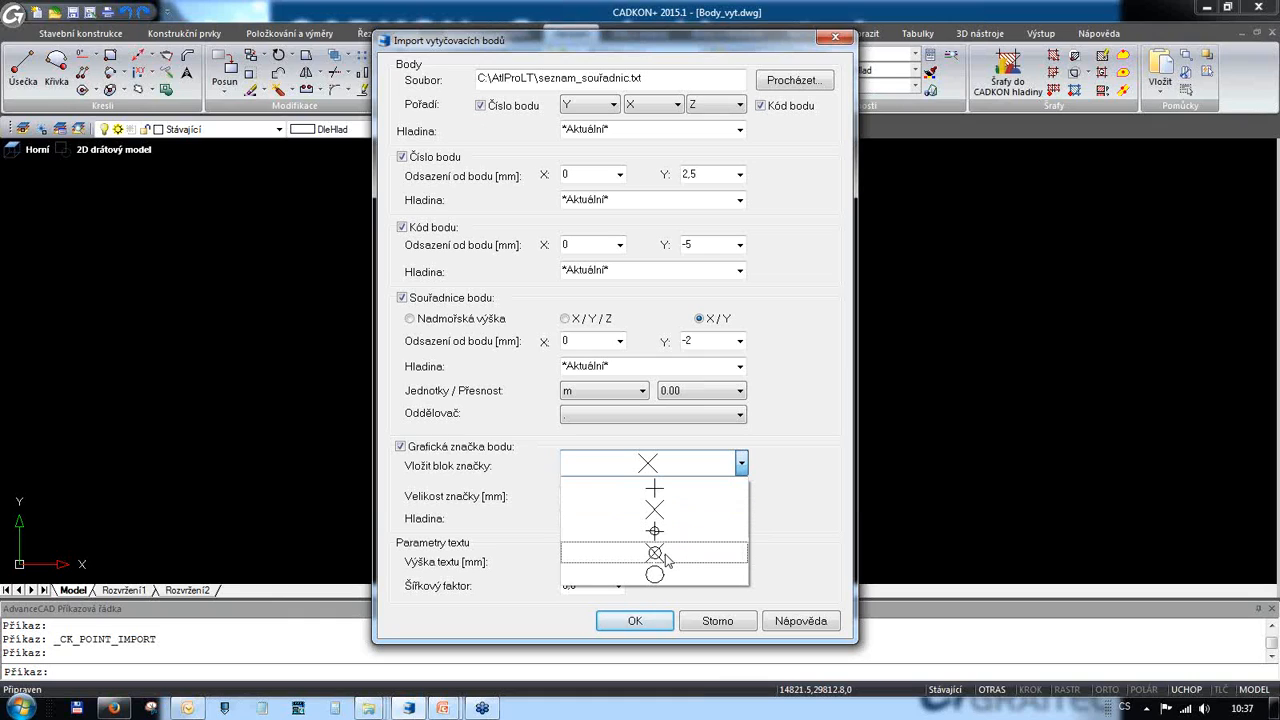
click(413, 454)
click(403, 449)
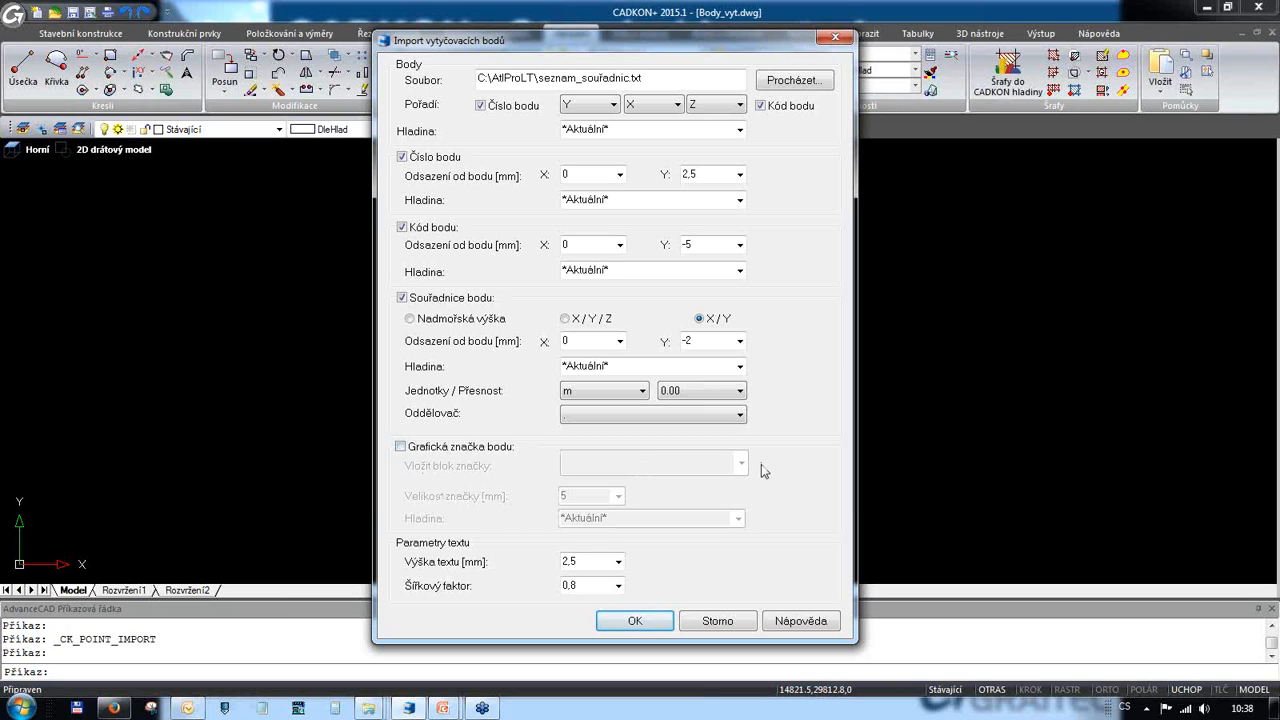
Step: Run the point import with 2,5 mm text height and 0,8 width factor, continuing past the unreadable lines of the coordinate file
double_click(593, 561)
double_click(586, 586)
double_click(590, 561)
click(640, 623)
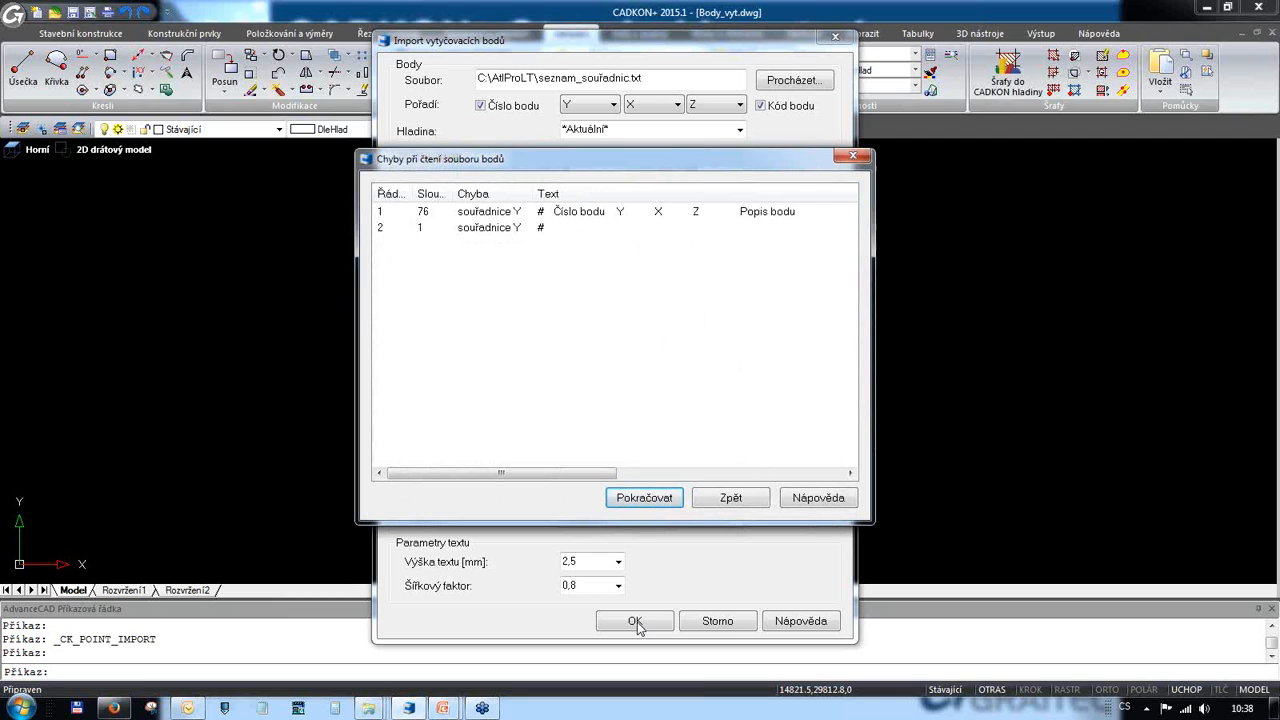
click(385, 215)
click(386, 226)
click(563, 226)
click(650, 498)
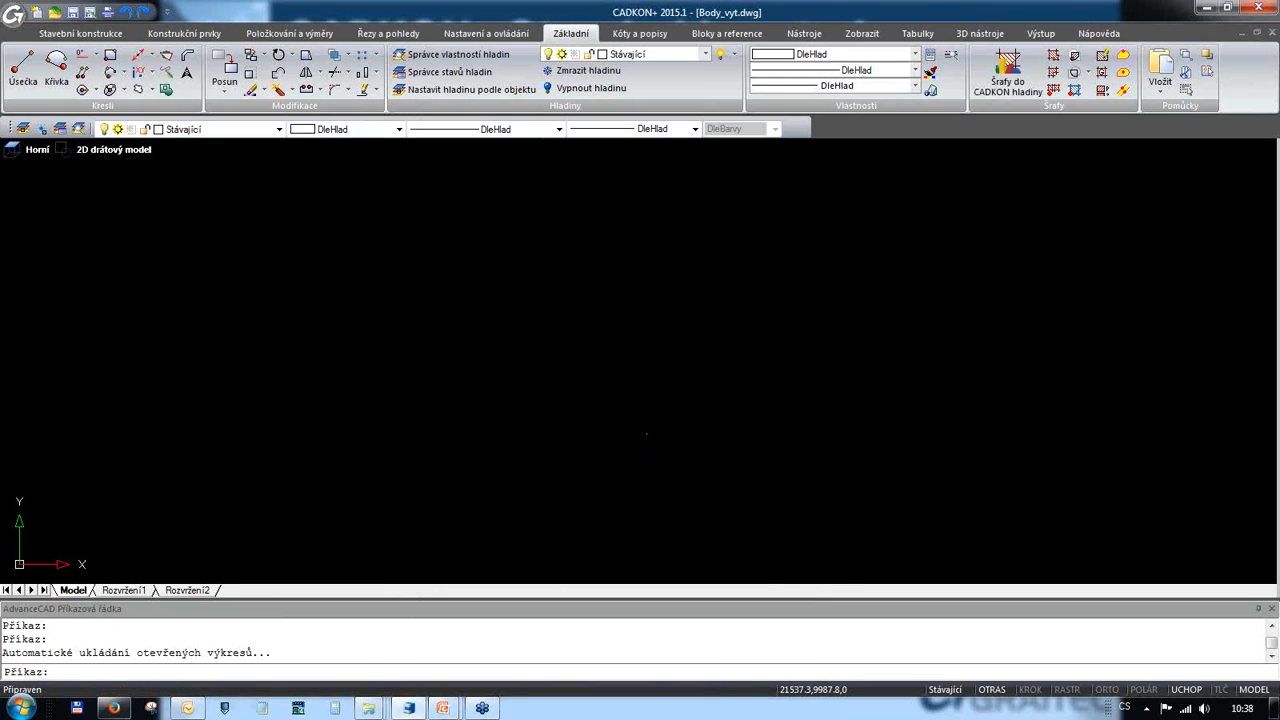
Step: Bring the imported points into view and regenerate the drawing so their labels display properly
middle_click(646, 434)
middle_click(646, 434)
scroll(638, 400, up, 2)
scroll(638, 400, up, 6)
mouse_move(643, 377)
middle_down()
mouse_move(846, 428)
mouse_move(634, 412)
middle_up()
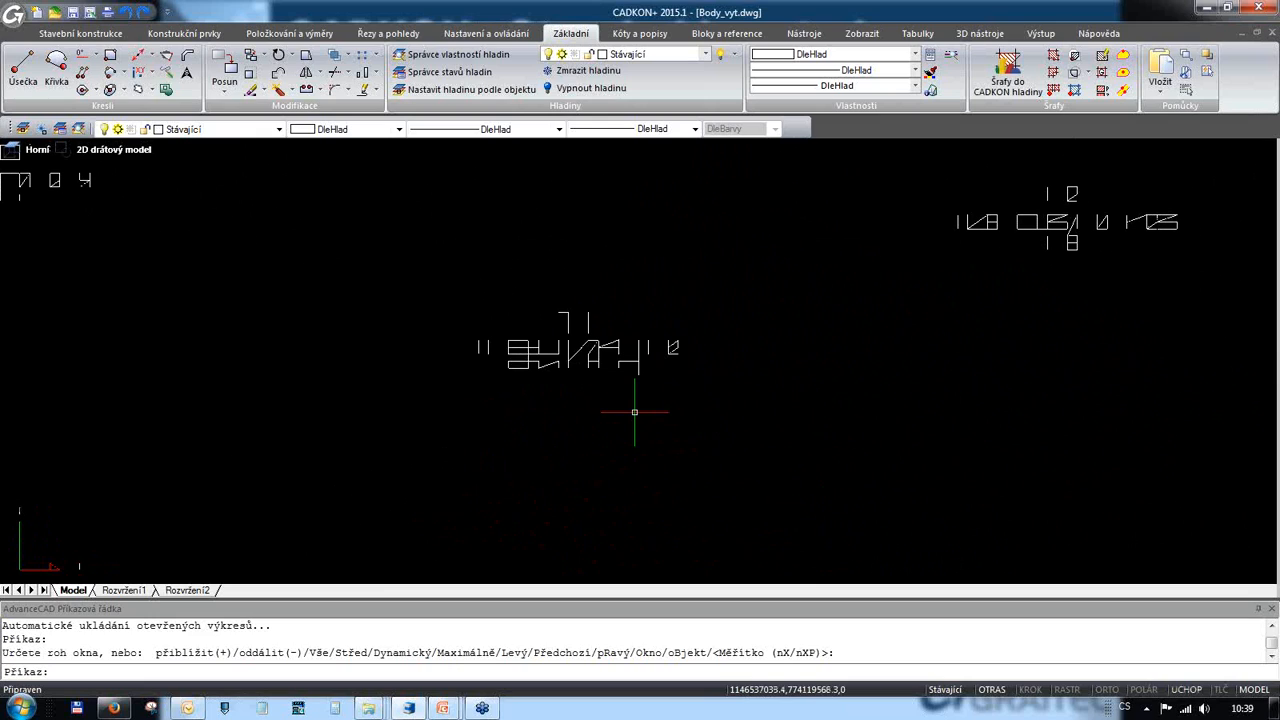
text(re)
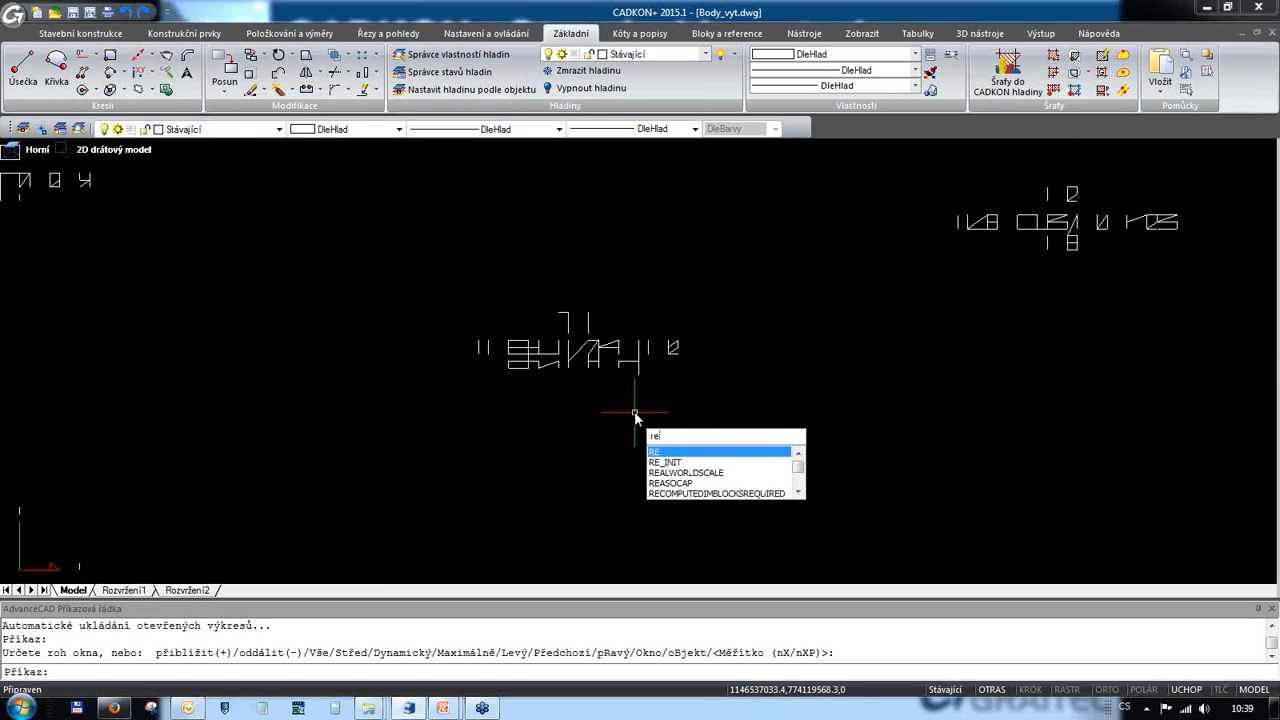
key(Return)
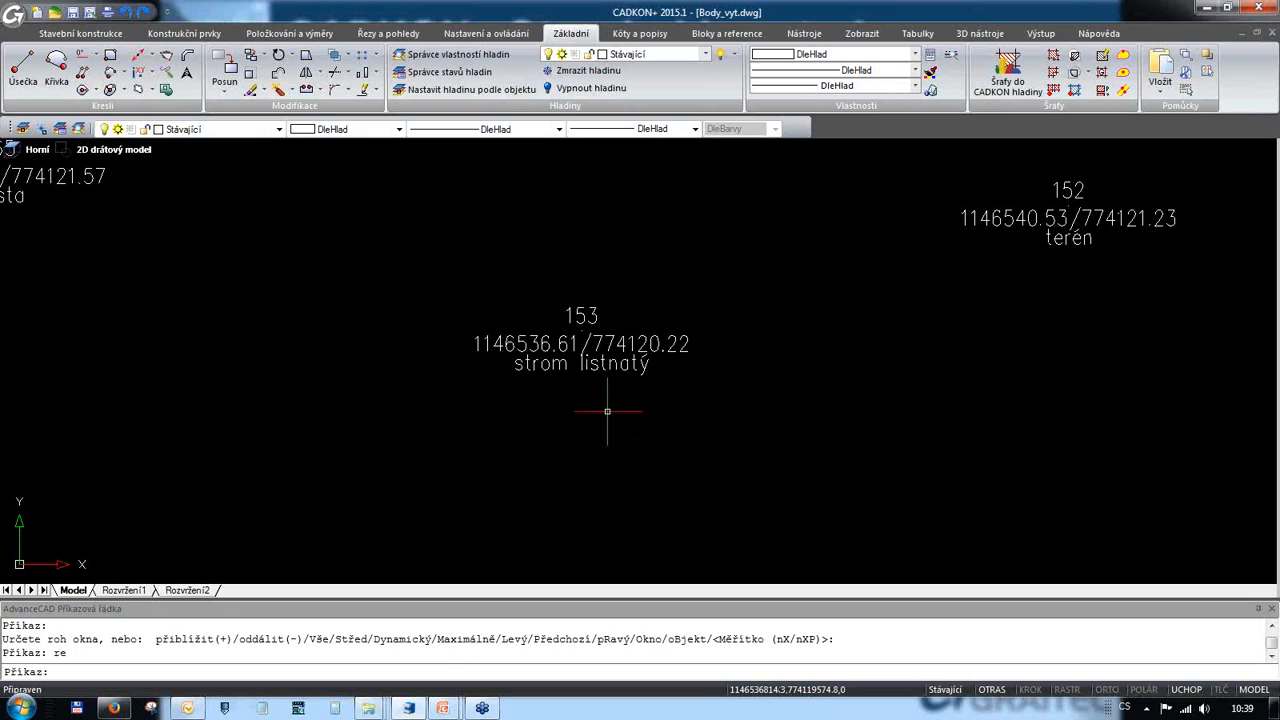
Step: Examine the separate objects of point 165: the number text, the point itself, the coordinate text and the code text
mouse_move(66, 354)
middle_down()
mouse_move(360, 366)
mouse_move(438, 392)
middle_up()
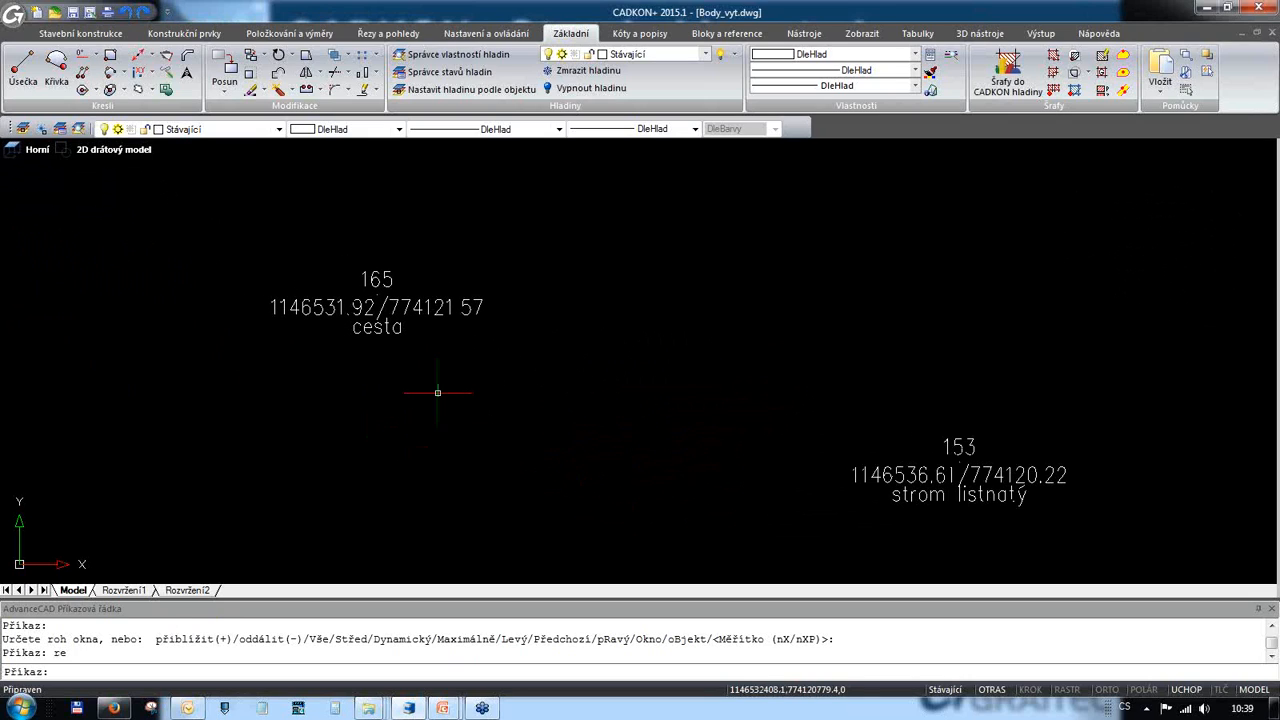
scroll(358, 302, up, 2)
scroll(358, 302, up, 3)
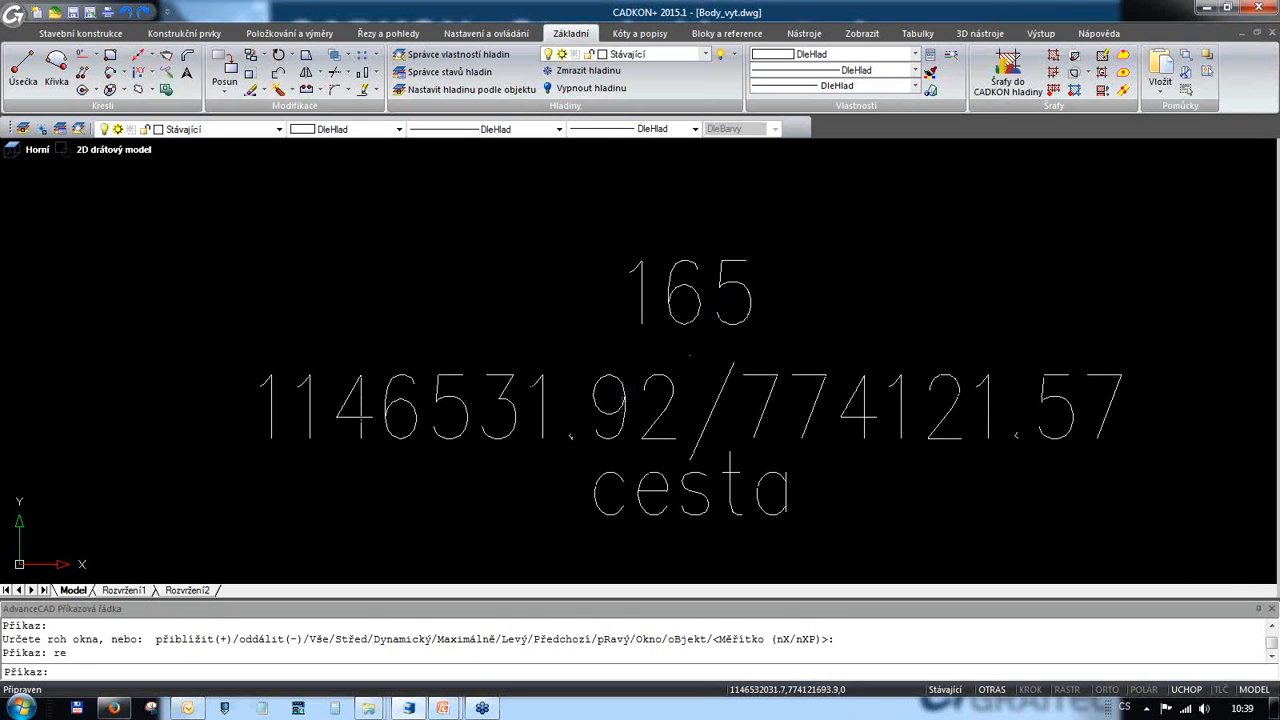
click(747, 294)
middle_drag(737, 397, 712, 337)
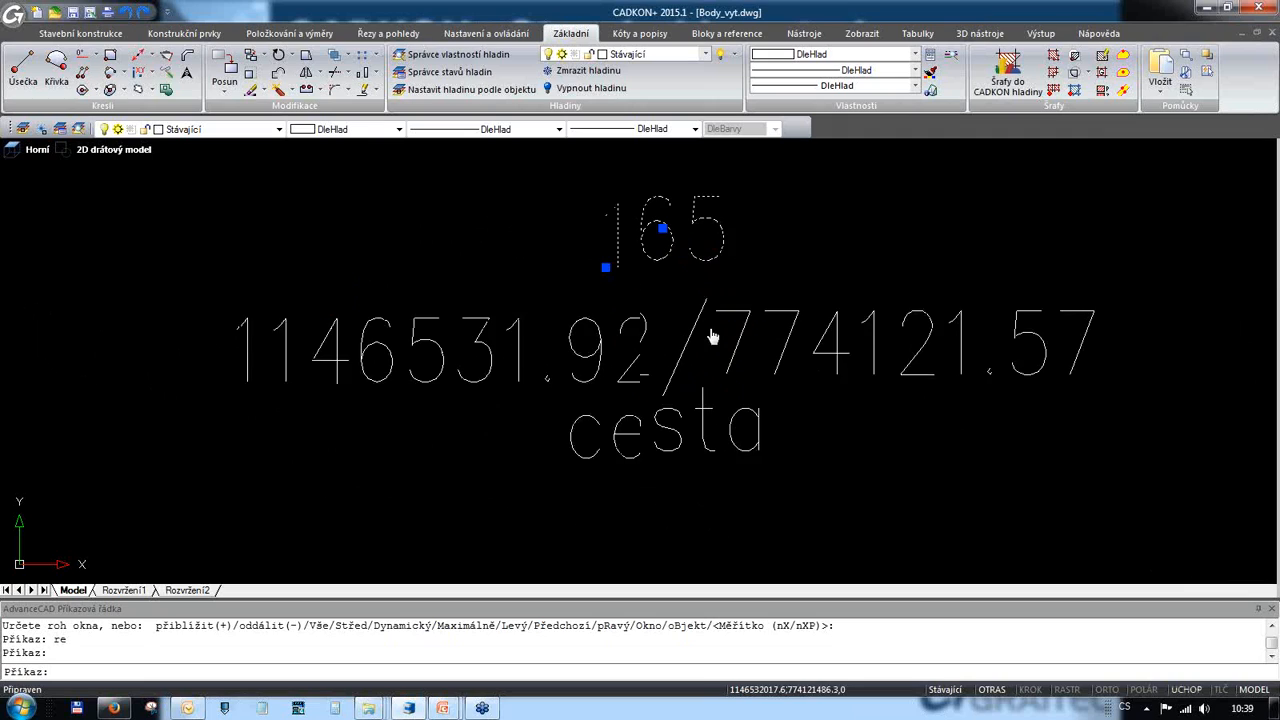
key(Escape)
click(655, 285)
click(691, 303)
click(641, 263)
click(687, 304)
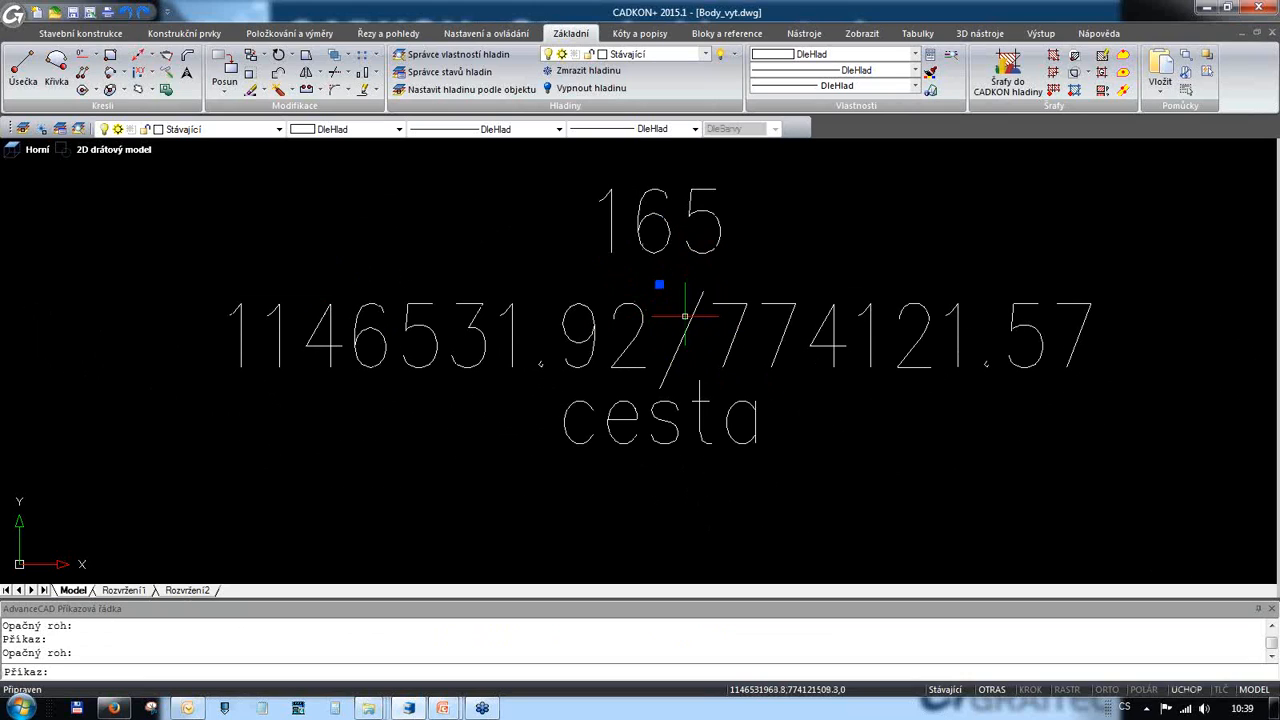
key(Escape)
click(682, 338)
key(Escape)
click(680, 430)
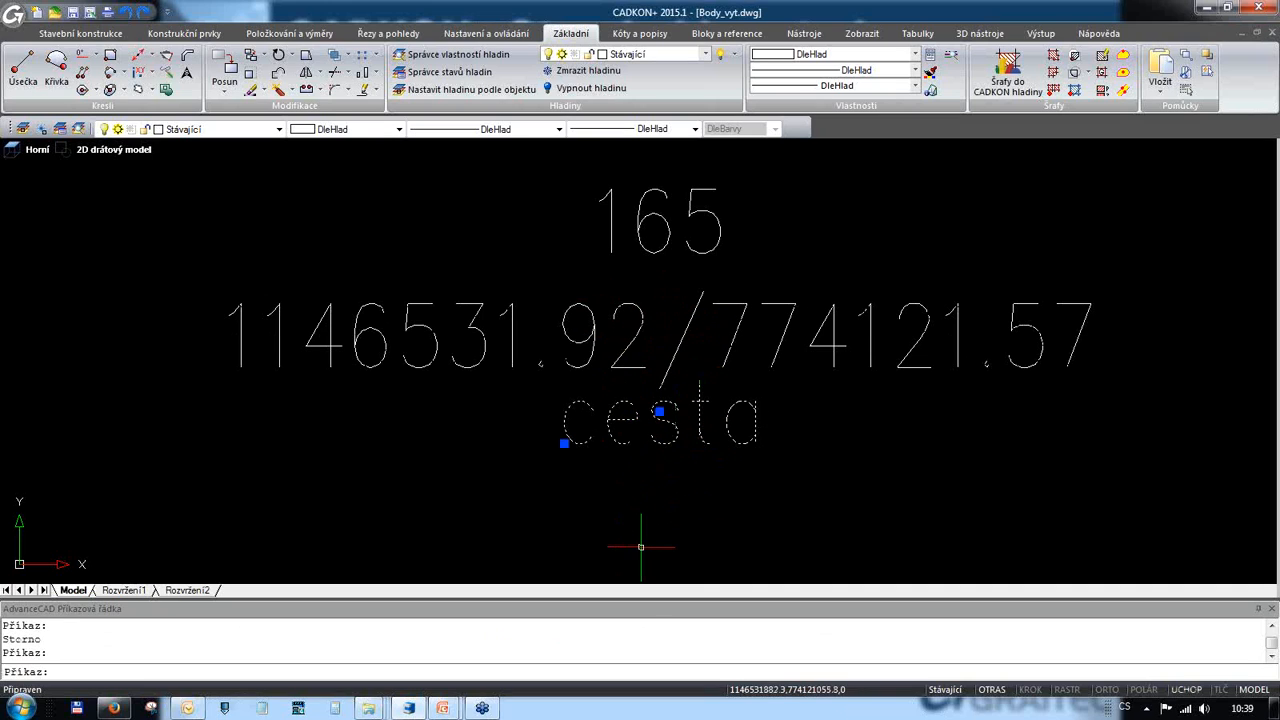
key(Escape)
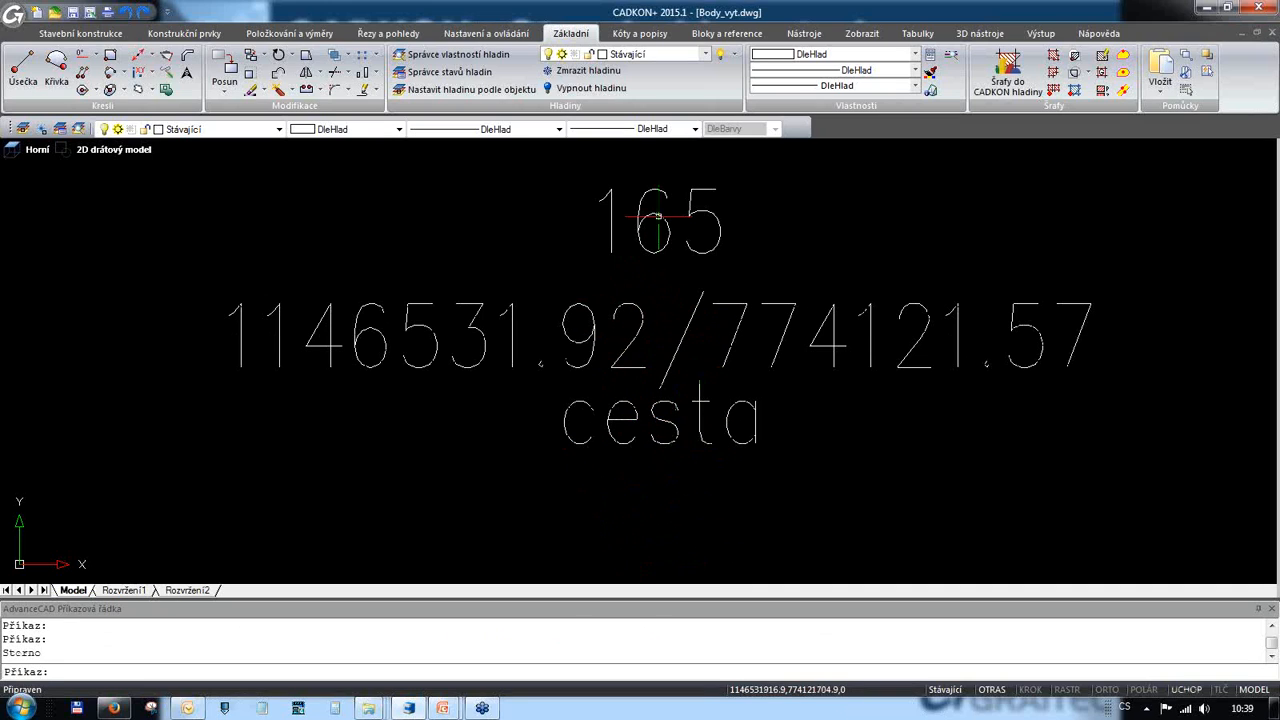
click(648, 268)
click(682, 300)
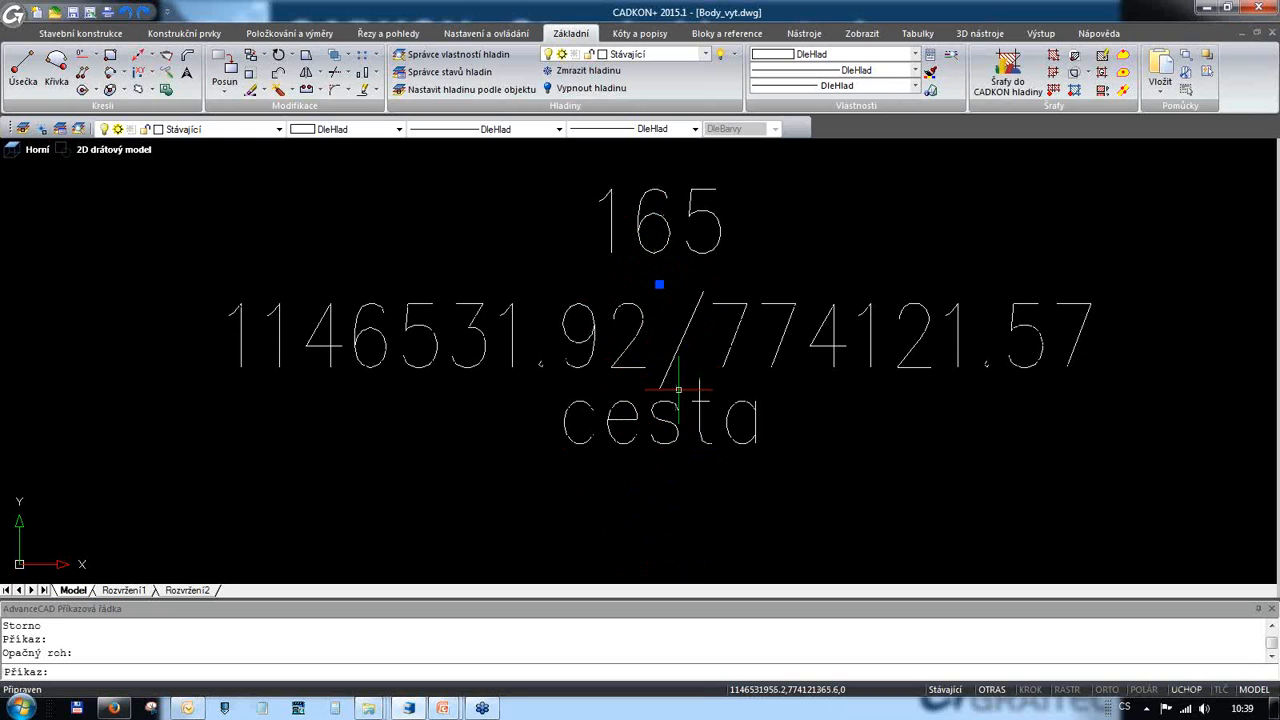
key(Escape)
Step: Set the drawing's point style to the diagonal cross mark and regenerate the drawing
click(804, 33)
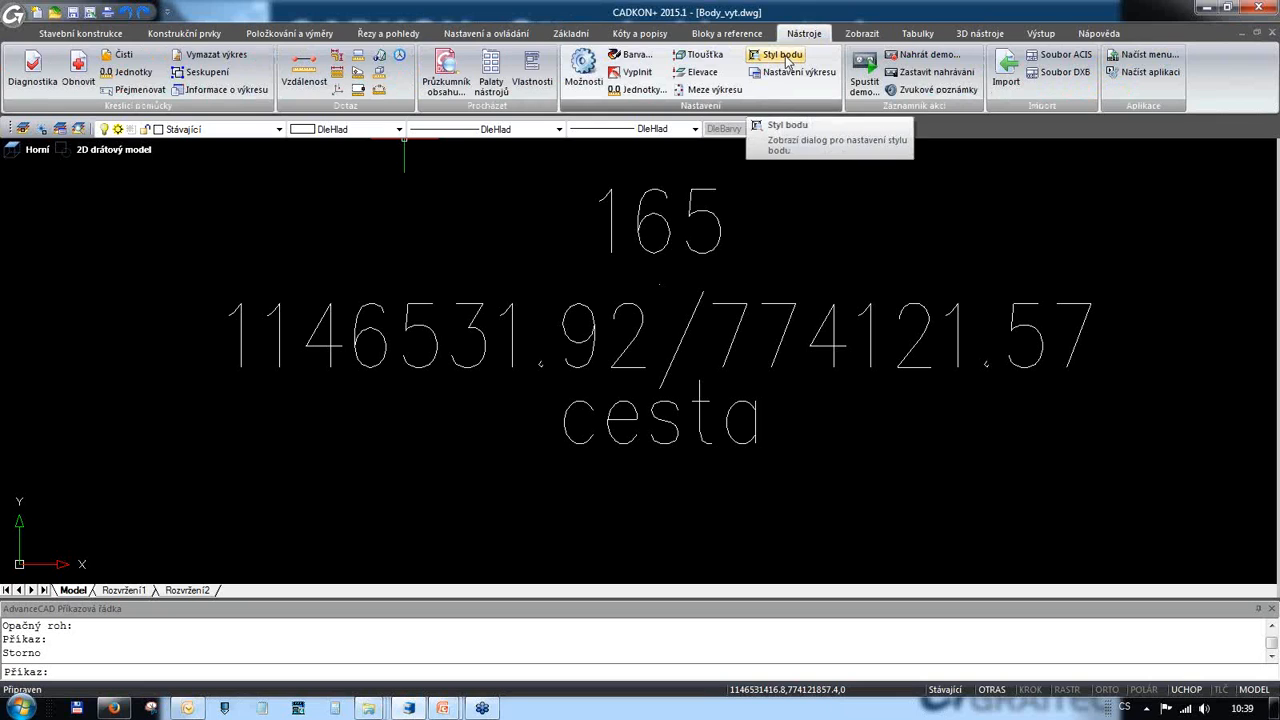
click(785, 57)
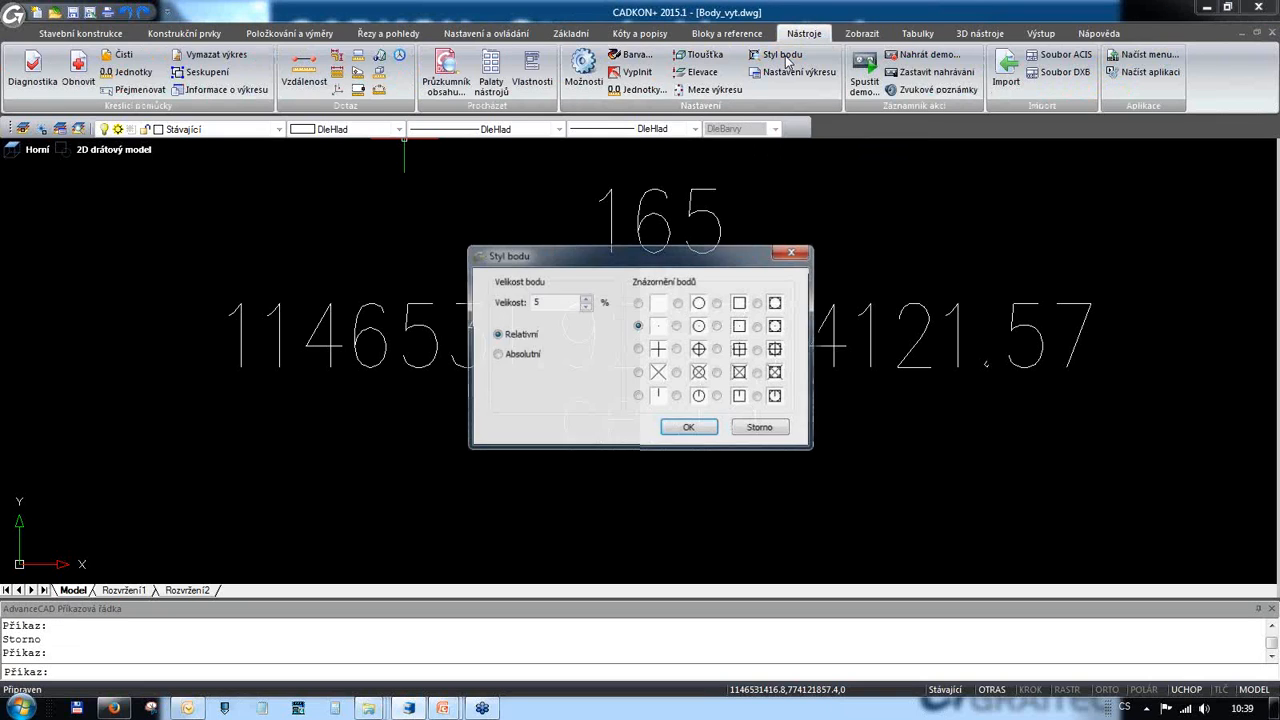
drag(686, 268, 660, 228)
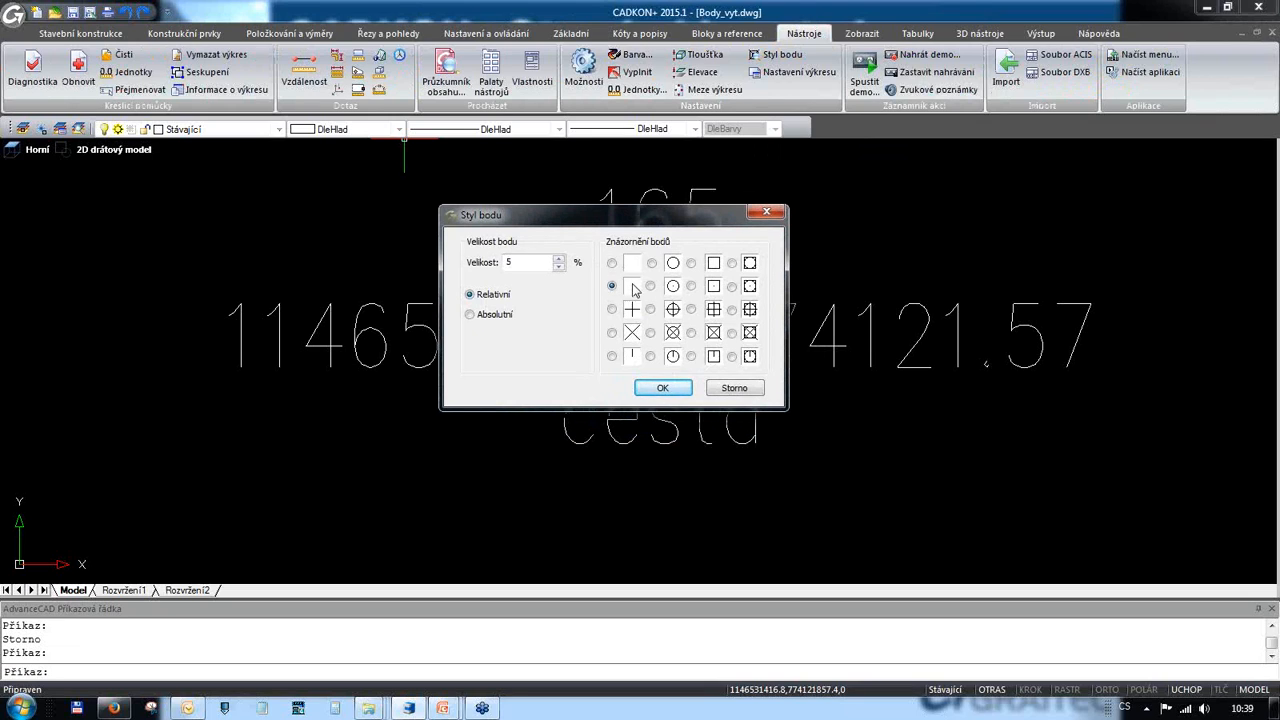
click(612, 332)
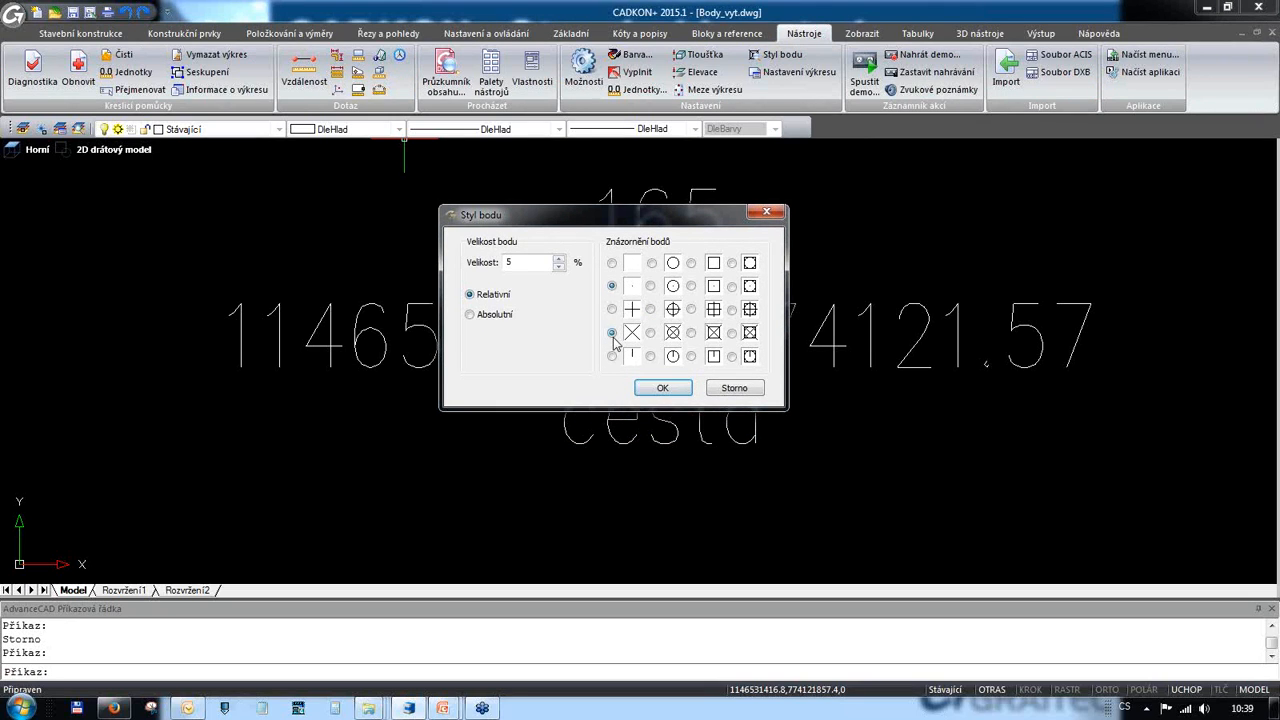
click(663, 388)
text(re)
key(Return)
scroll(740, 383, down, 5)
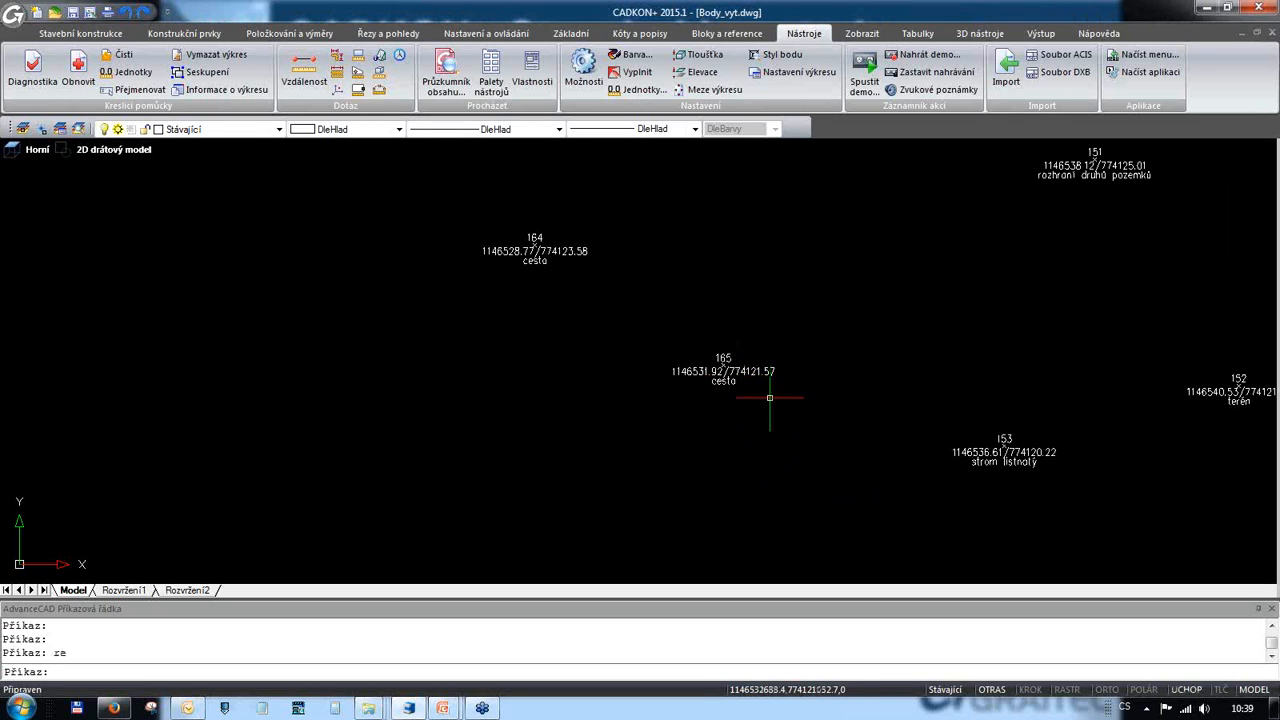
text(re)
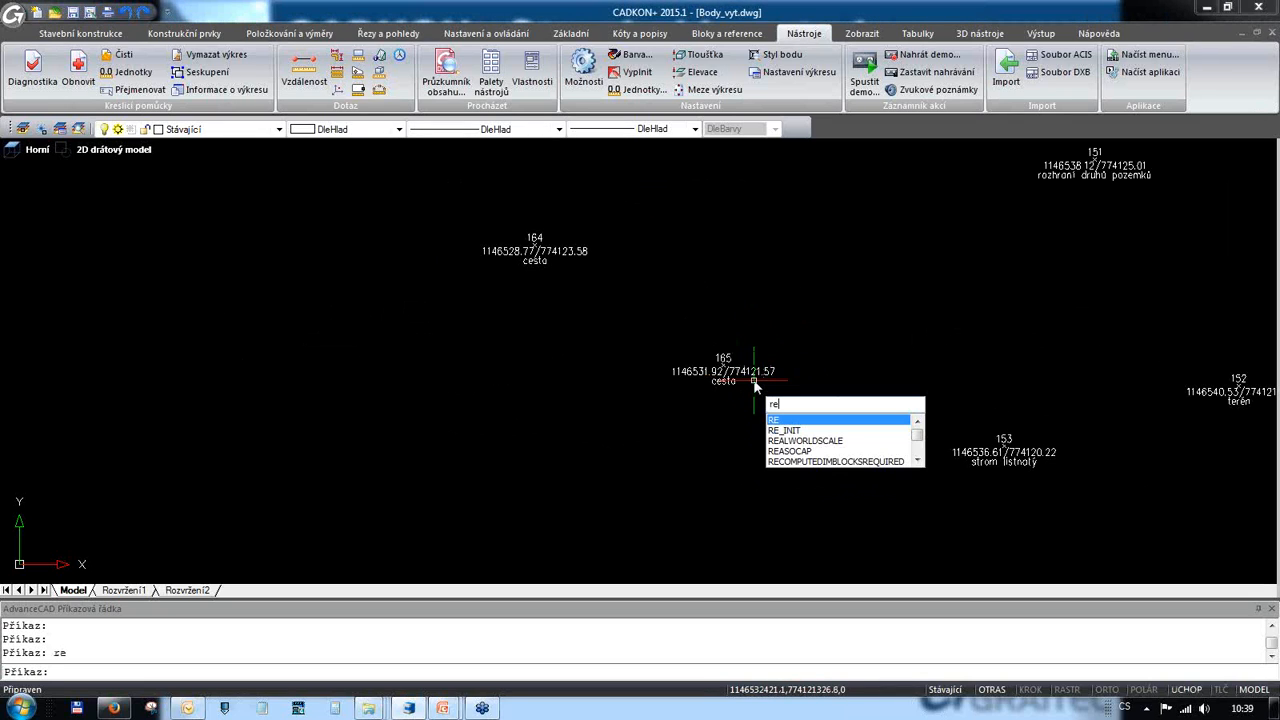
key(Return)
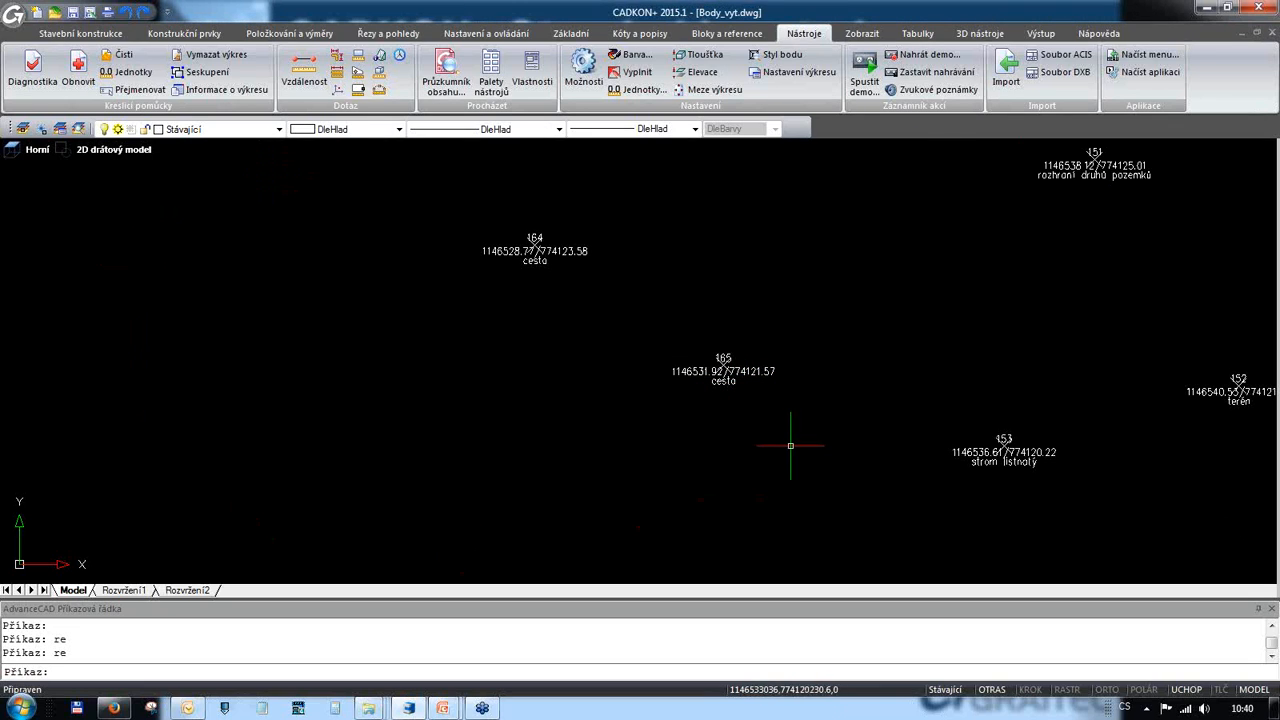
scroll(780, 366, up, 2)
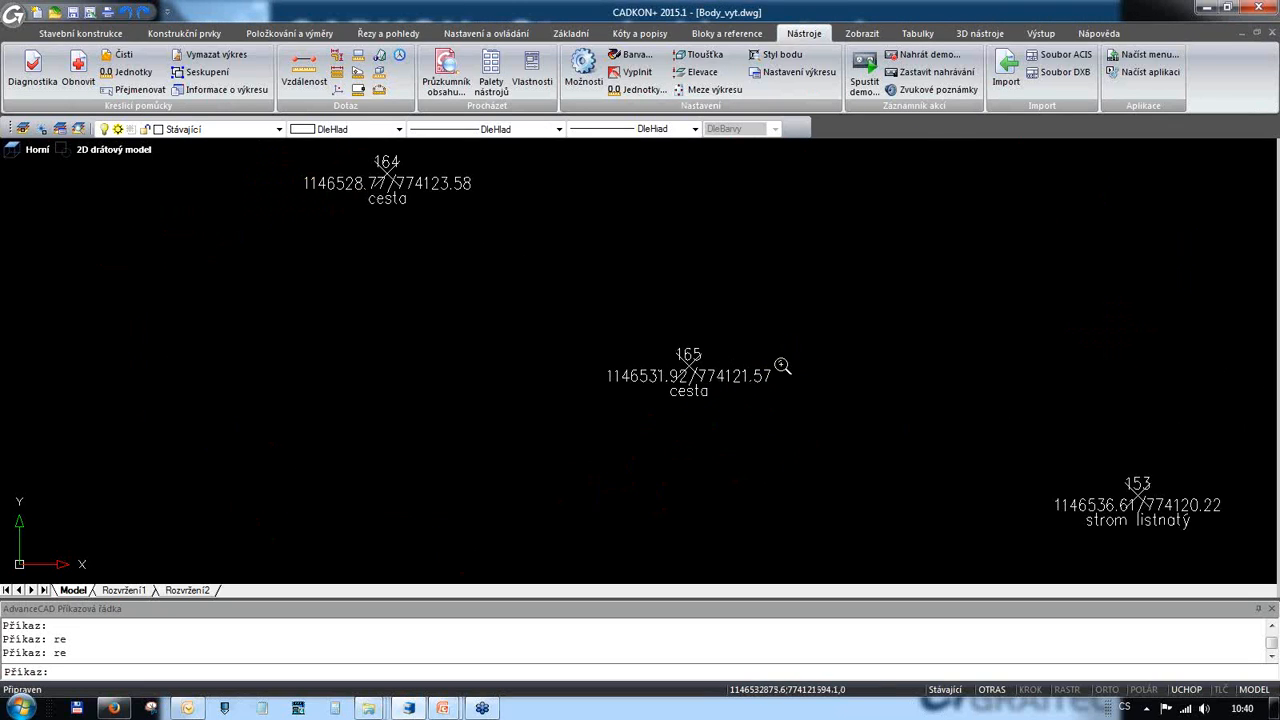
Step: Try the absolute point size option in the point style settings and switch back to relative
click(776, 55)
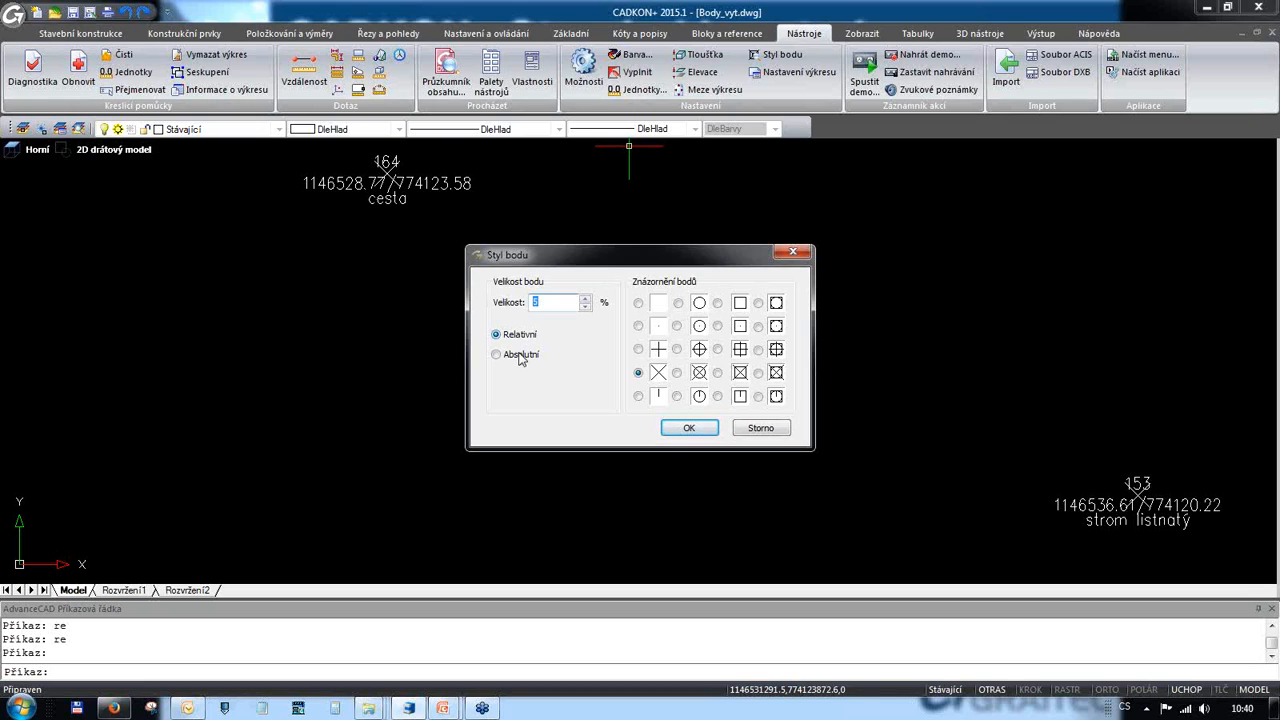
click(499, 357)
click(497, 335)
click(689, 428)
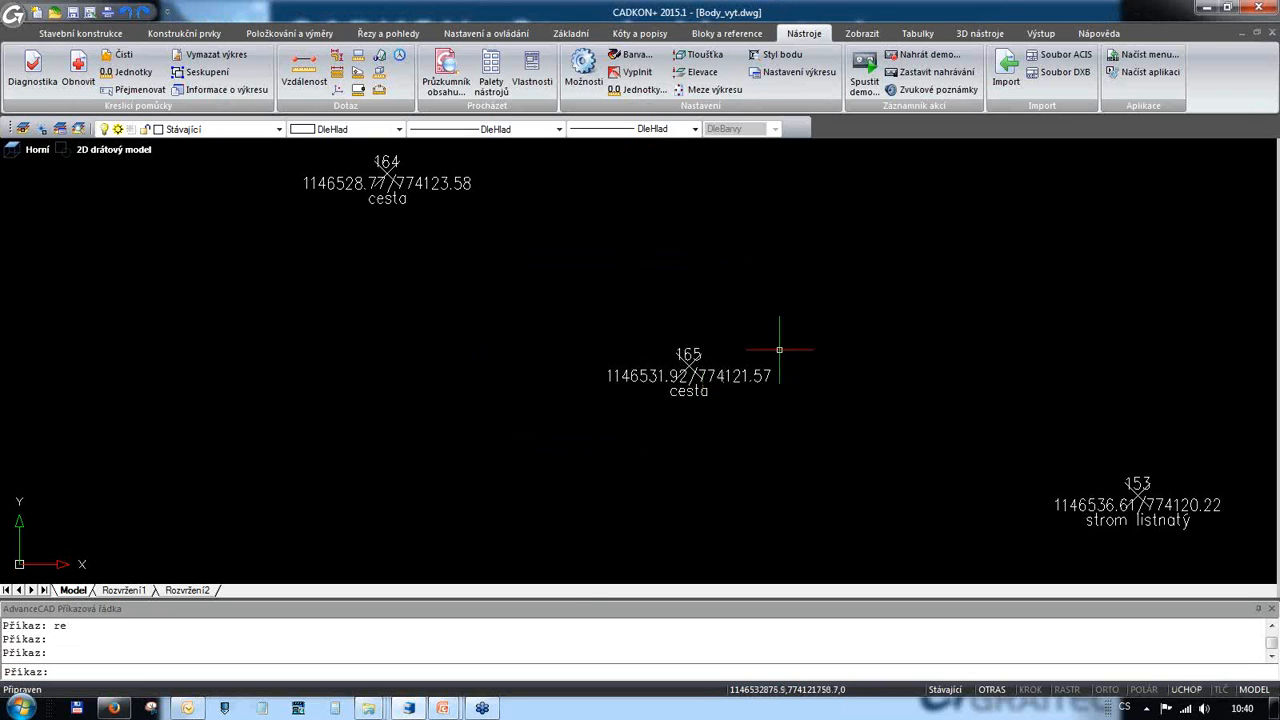
Step: Regenerate the drawing at an overview scale and again close to point 165 to compare the relative mark sizes
scroll(779, 349, down, 5)
text(re)
key(Return)
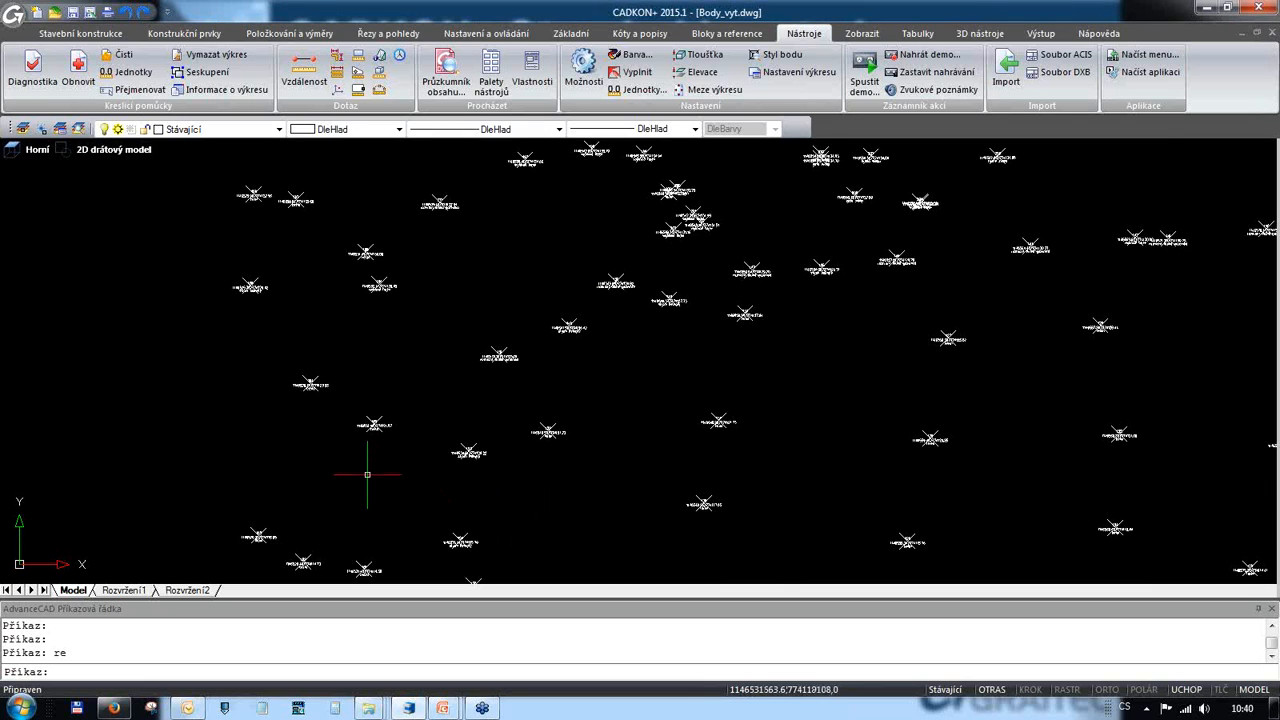
scroll(368, 428, up, 6)
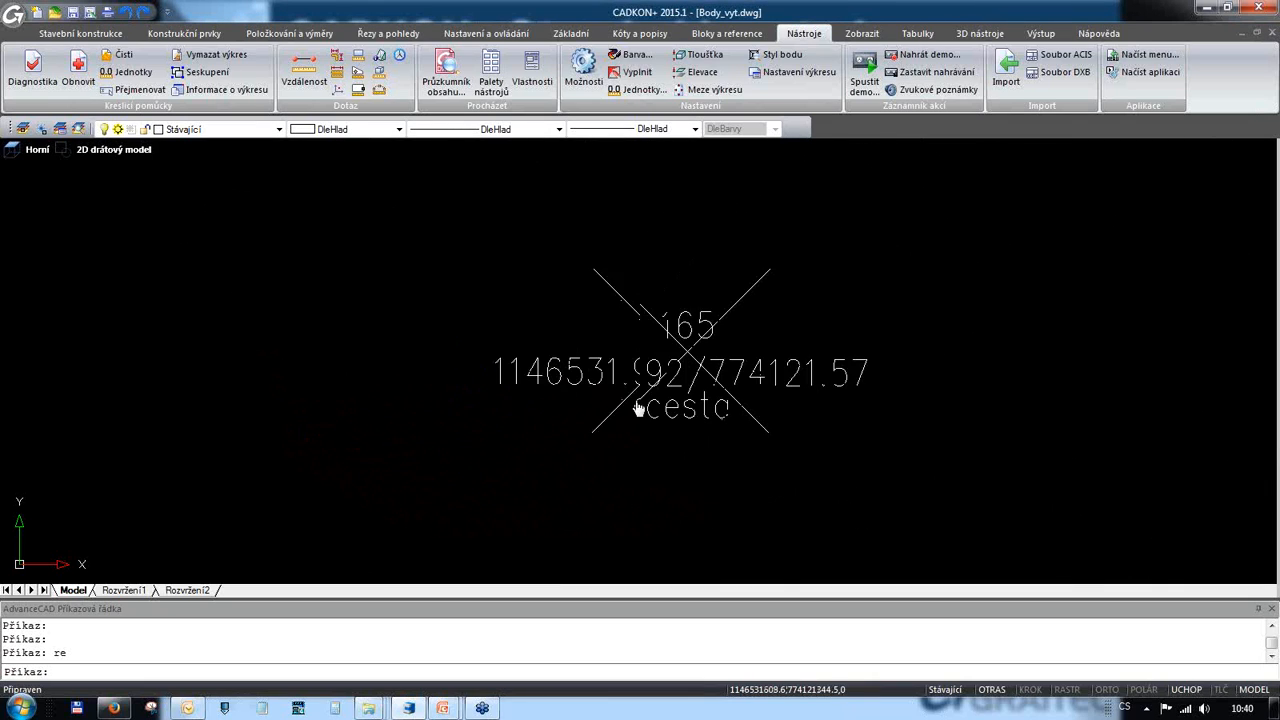
text(re)
key(Return)
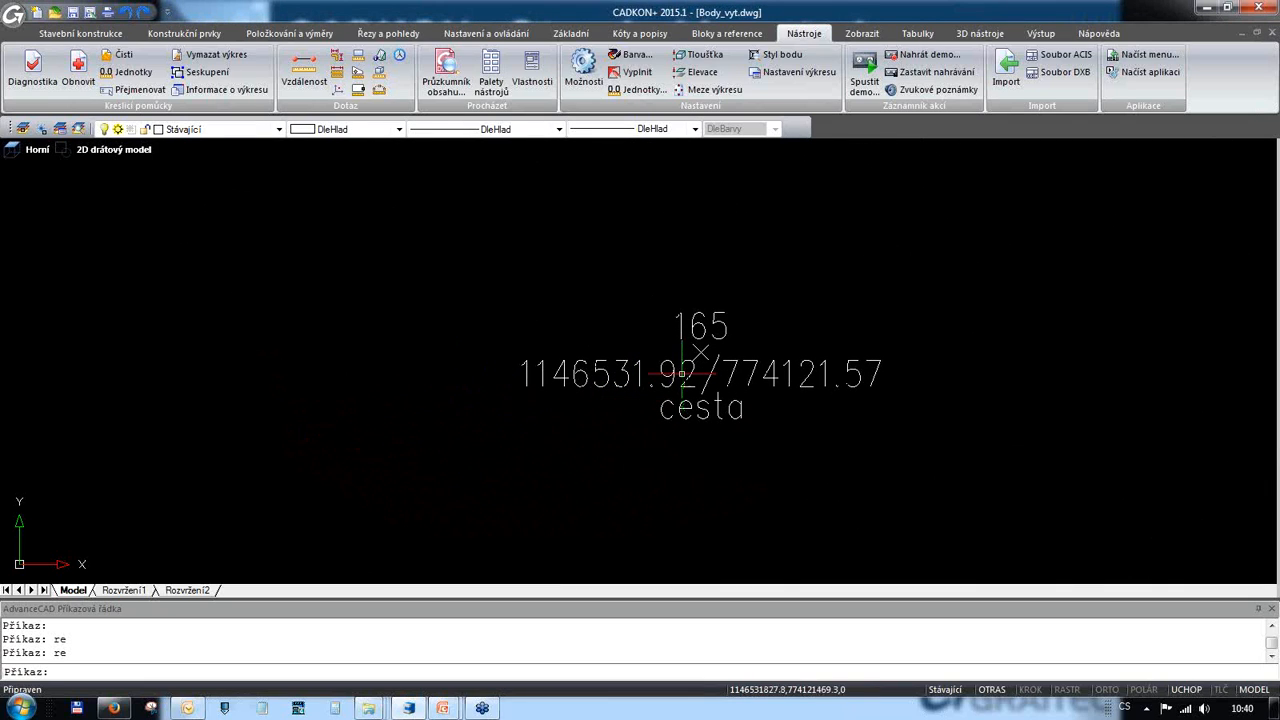
scroll(681, 373, down, 4)
scroll(697, 398, up, 3)
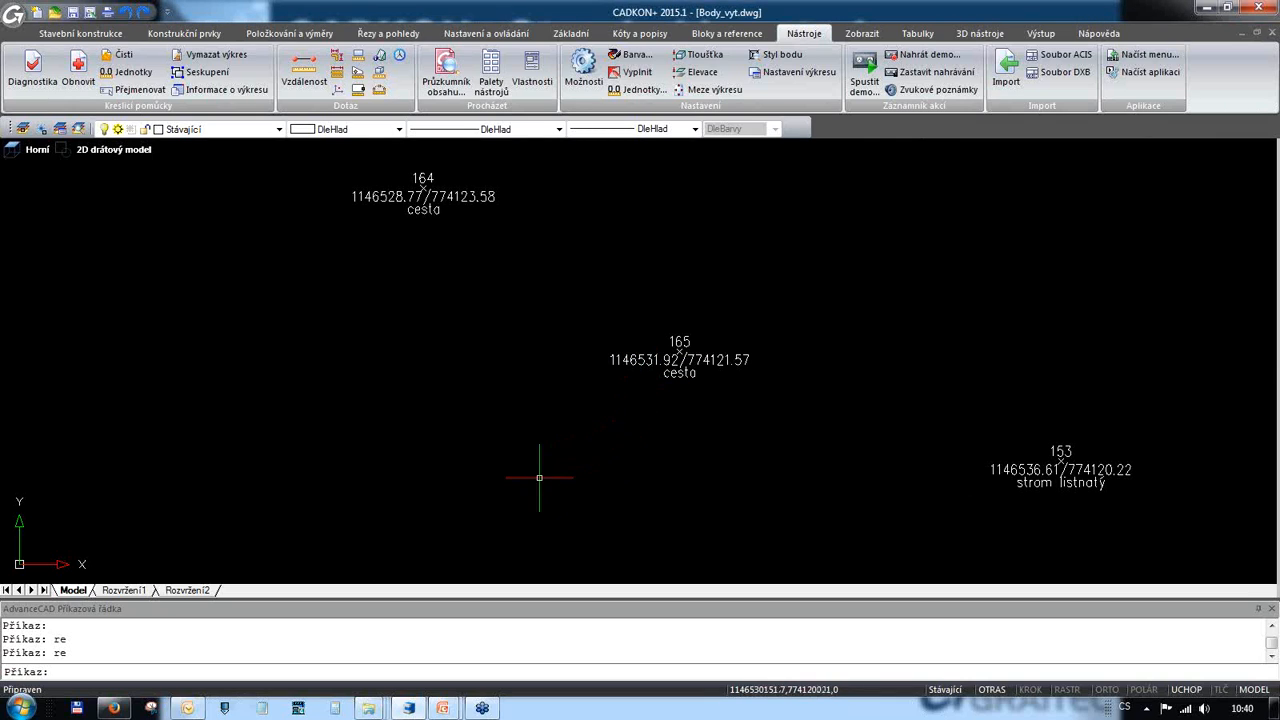
middle_drag(539, 477, 665, 489)
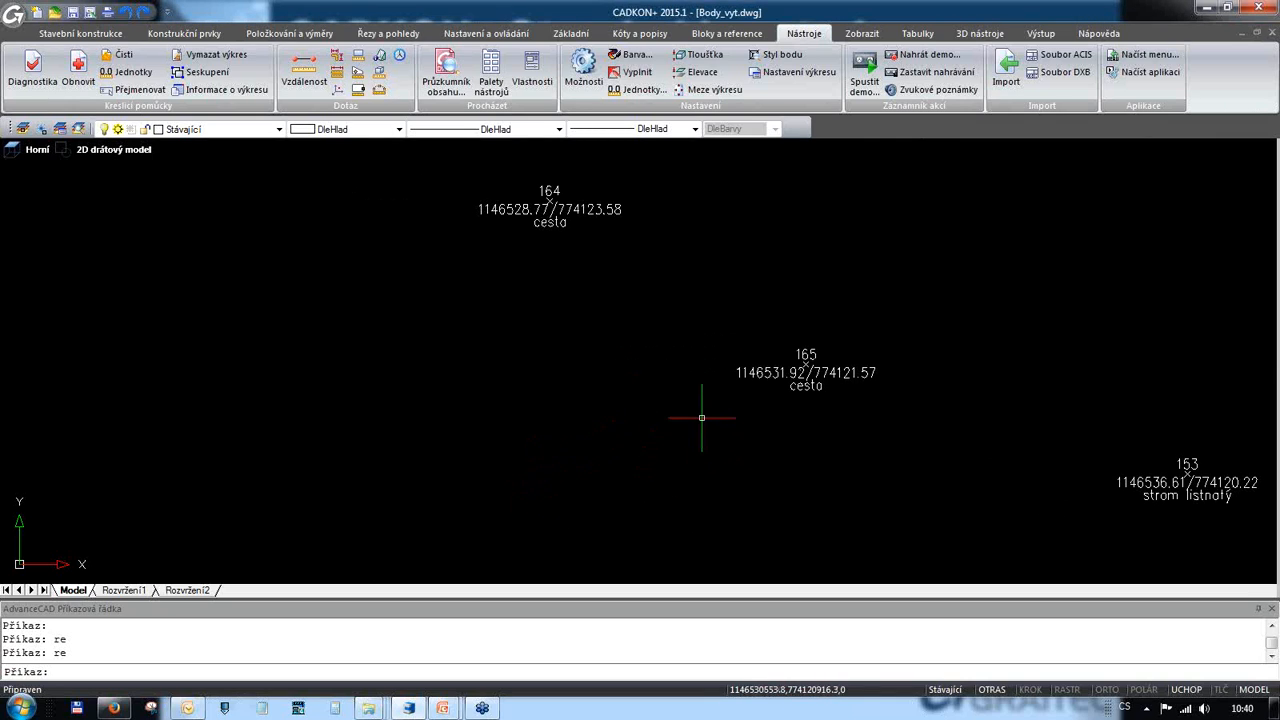
Step: Make Nové the current drawing layer and start a Křivka polyline
click(230, 130)
click(212, 180)
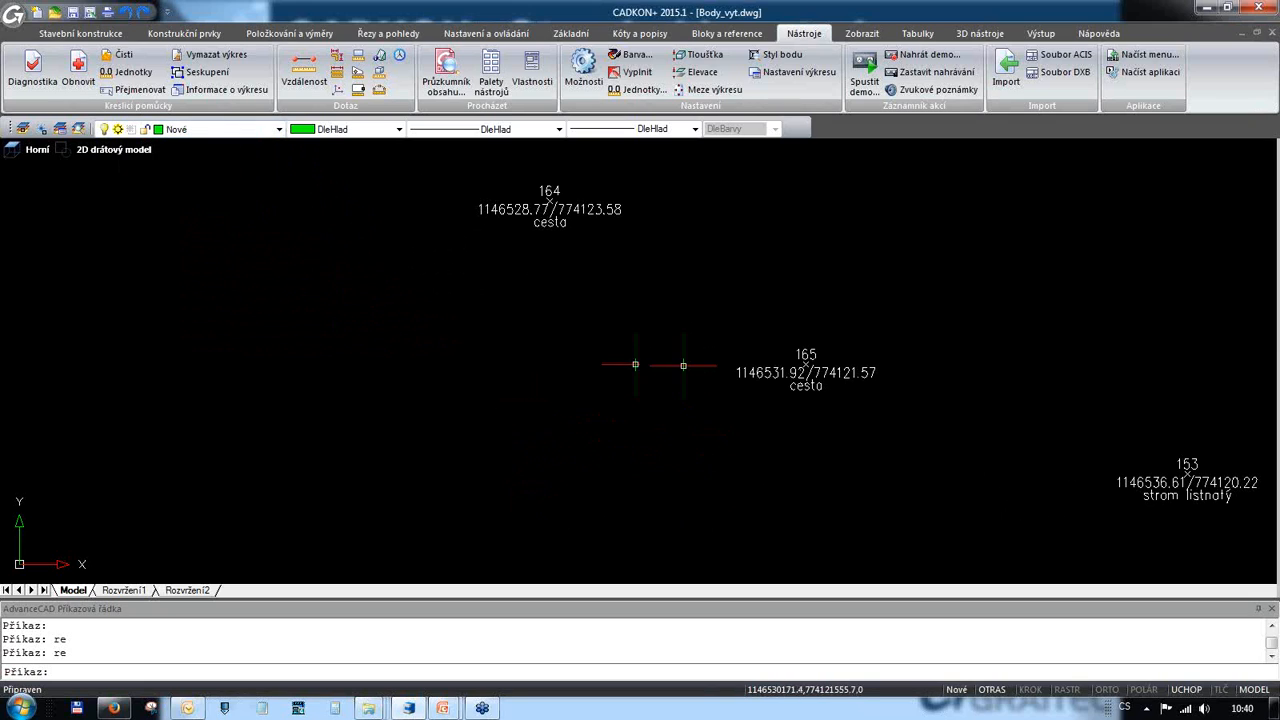
text(křiv)
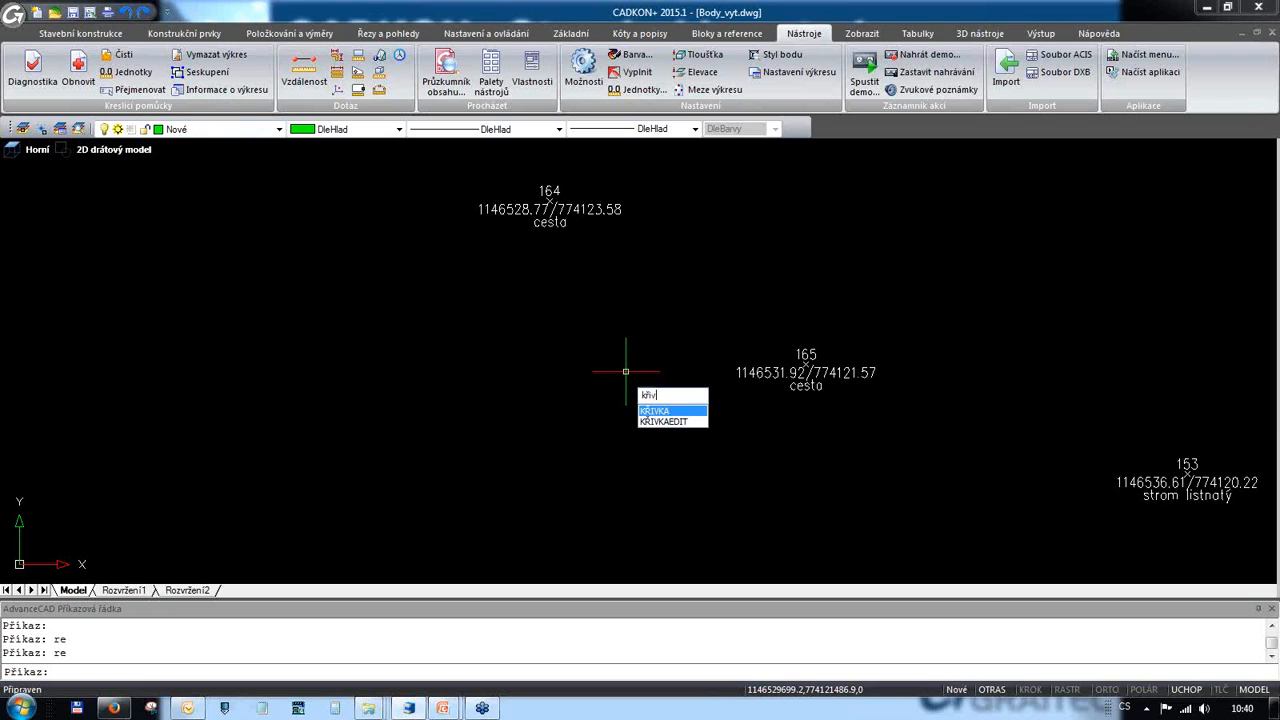
key(Return)
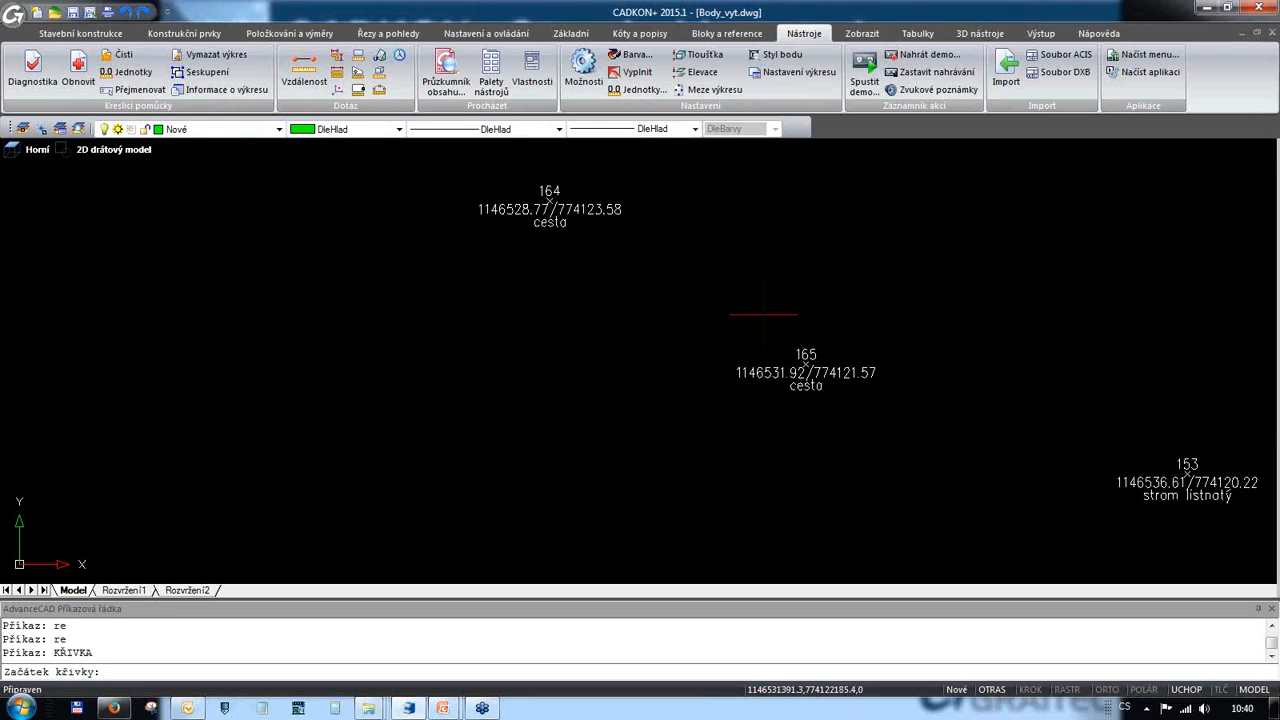
Step: Enable the Bod object snap mode and place the polyline's start on point 165
scroll(836, 378, up, 4)
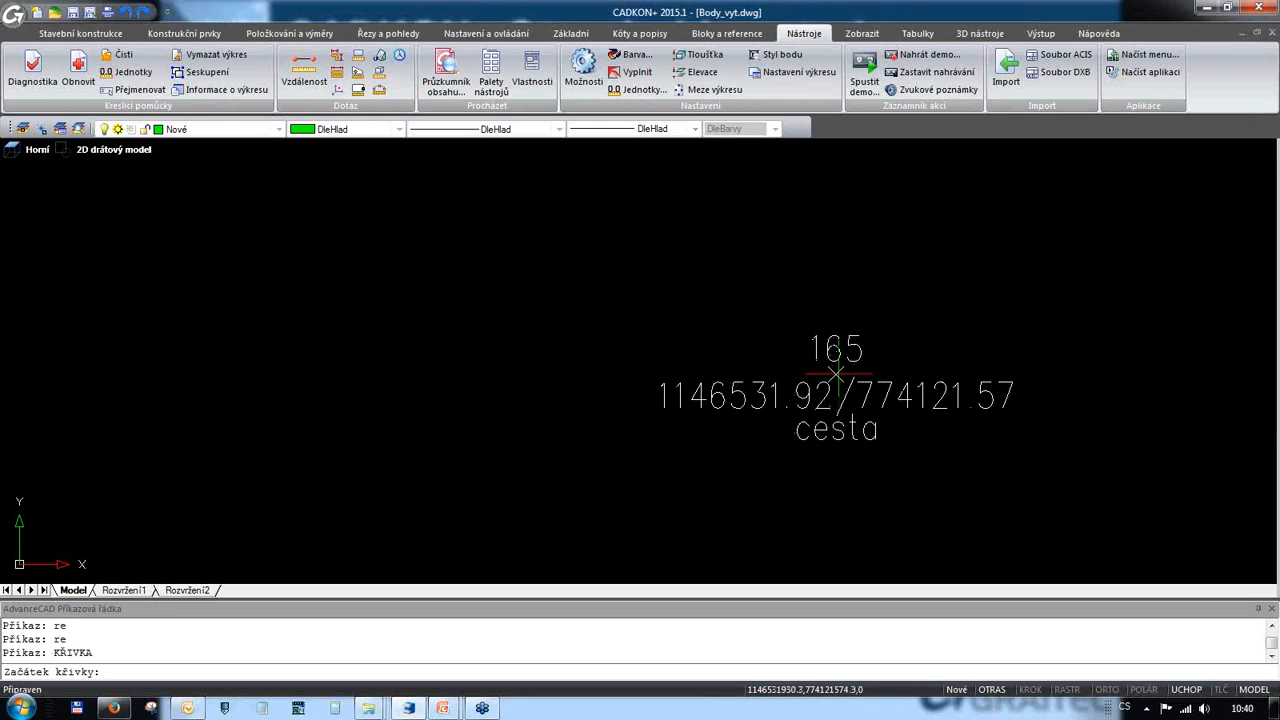
right_click(1194, 690)
click(1210, 684)
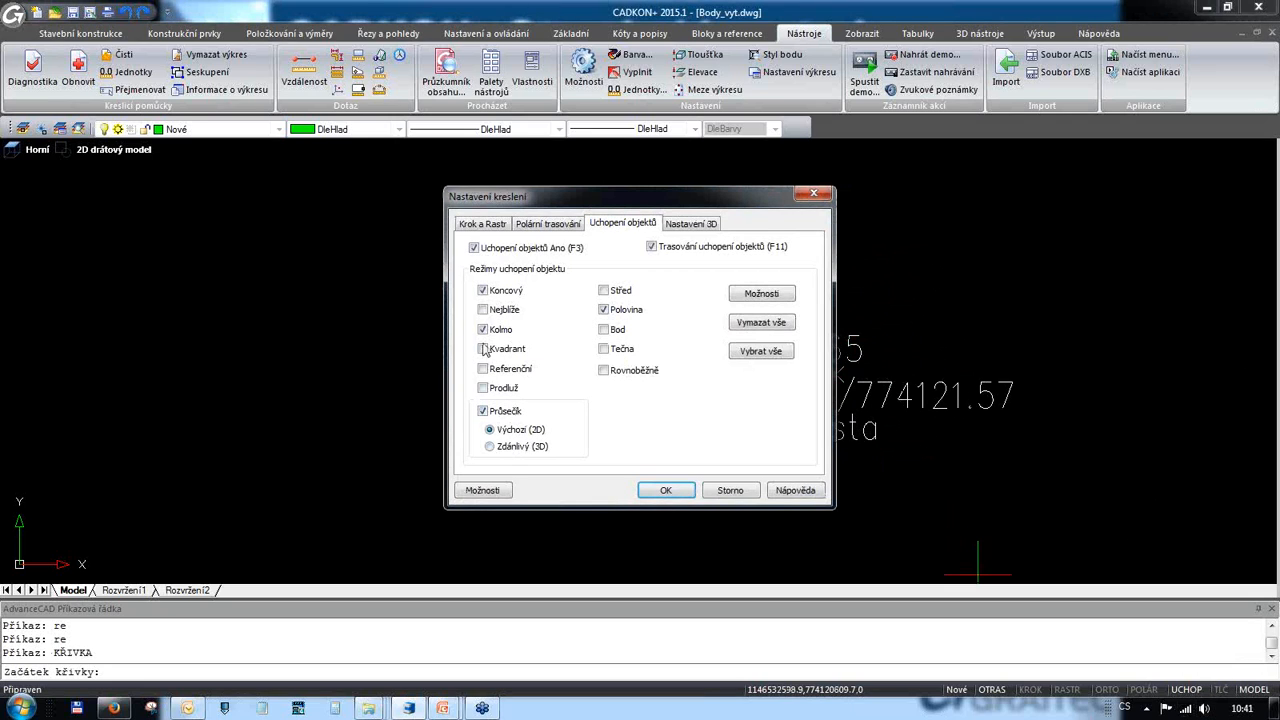
click(604, 330)
click(680, 491)
click(773, 358)
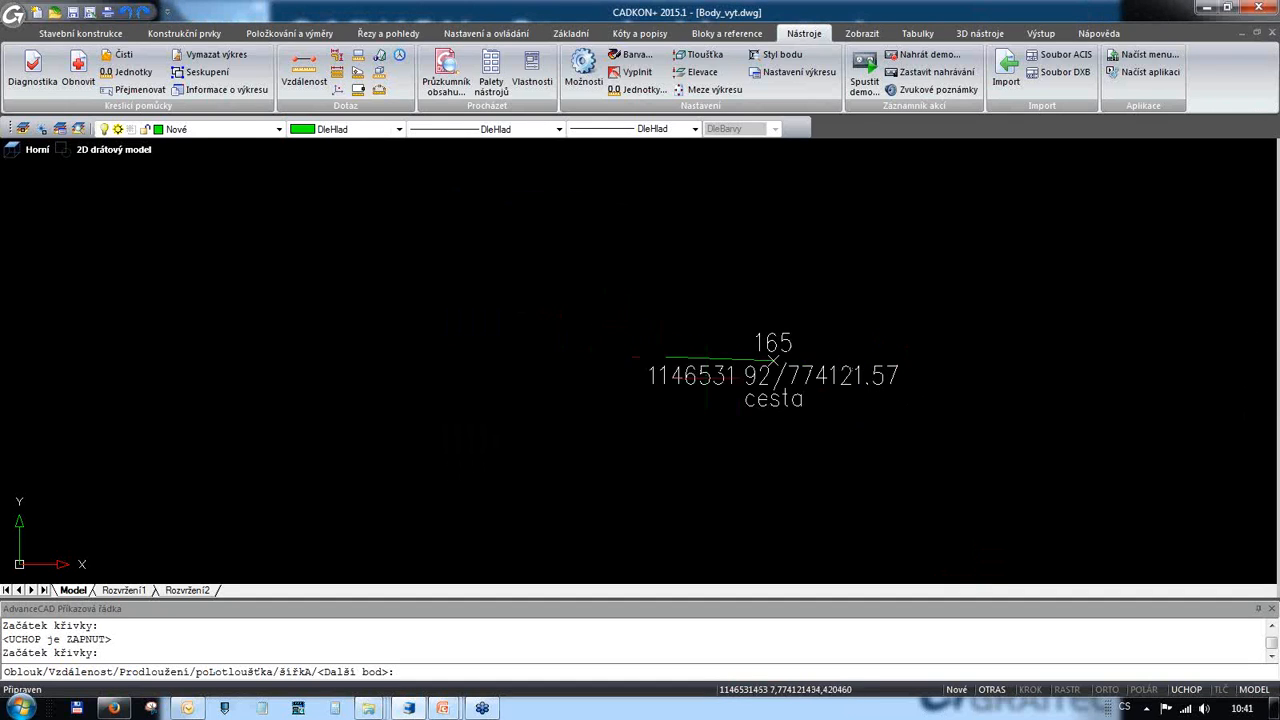
Step: Check the polyline's start at point 165 up close and confirm the object snap settings with the Bod mode enabled
scroll(773, 362, up, 3)
scroll(783, 335, up, 4)
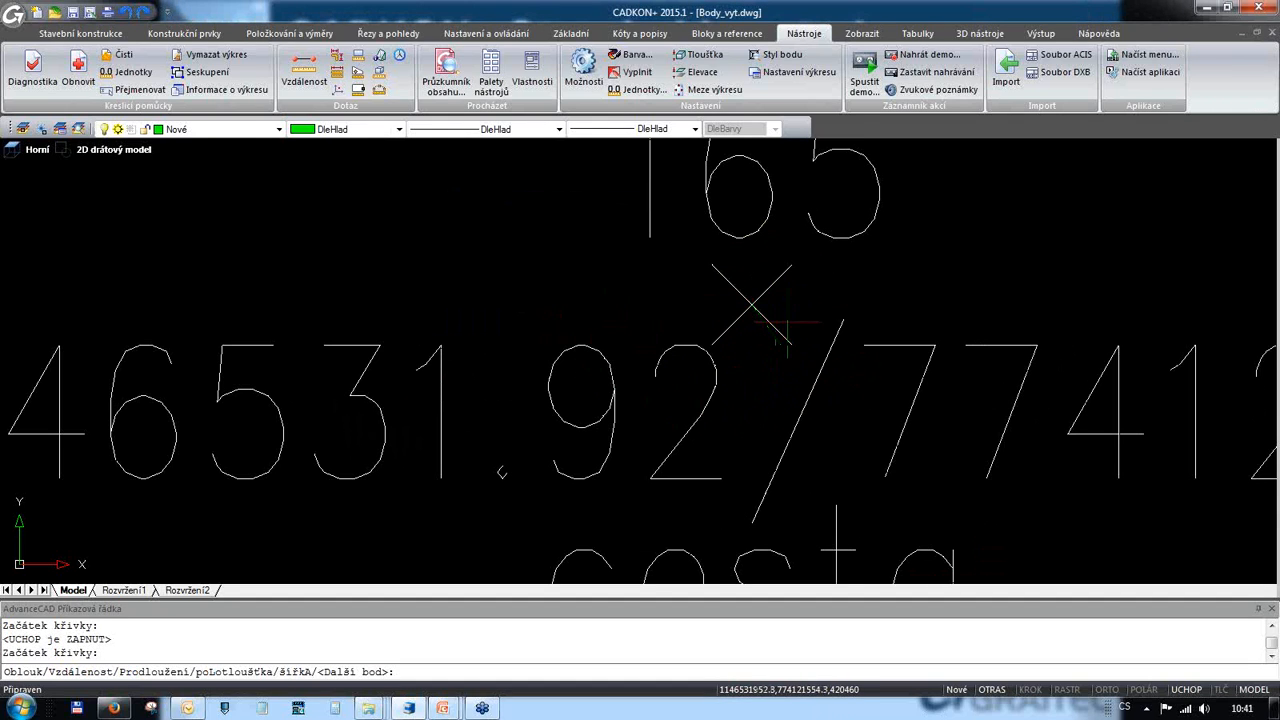
right_click(1187, 695)
click(1200, 682)
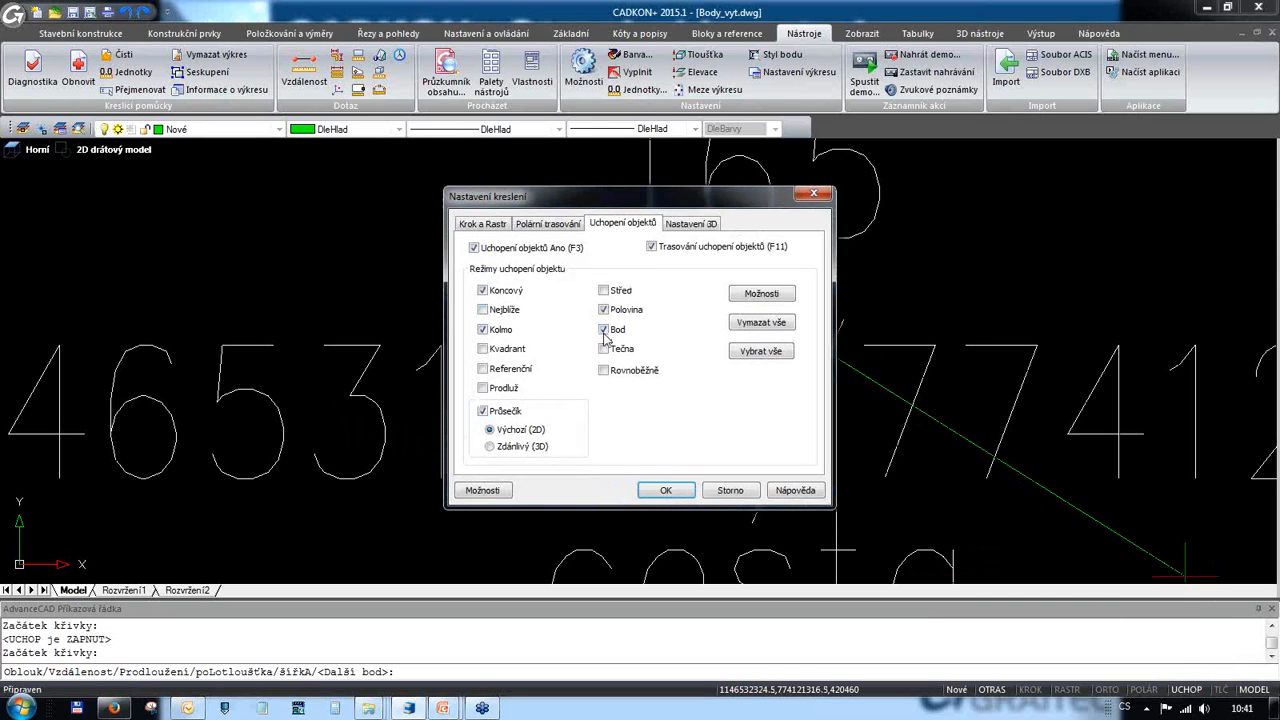
click(668, 494)
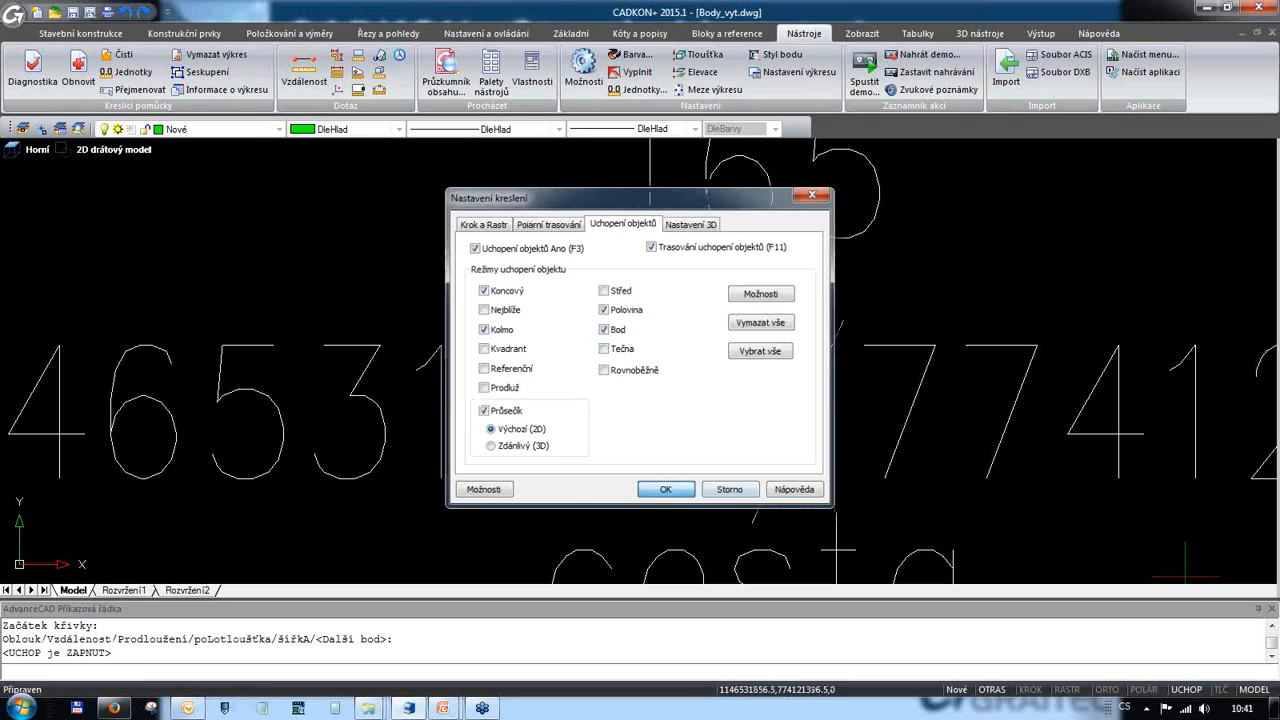
Step: Continue the polyline from point 165 with three more freely placed vertices running west, and finish it
scroll(829, 312, down, 6)
middle_drag(784, 267, 838, 417)
click(503, 348)
middle_drag(232, 430, 660, 294)
scroll(673, 357, down, 3)
click(459, 397)
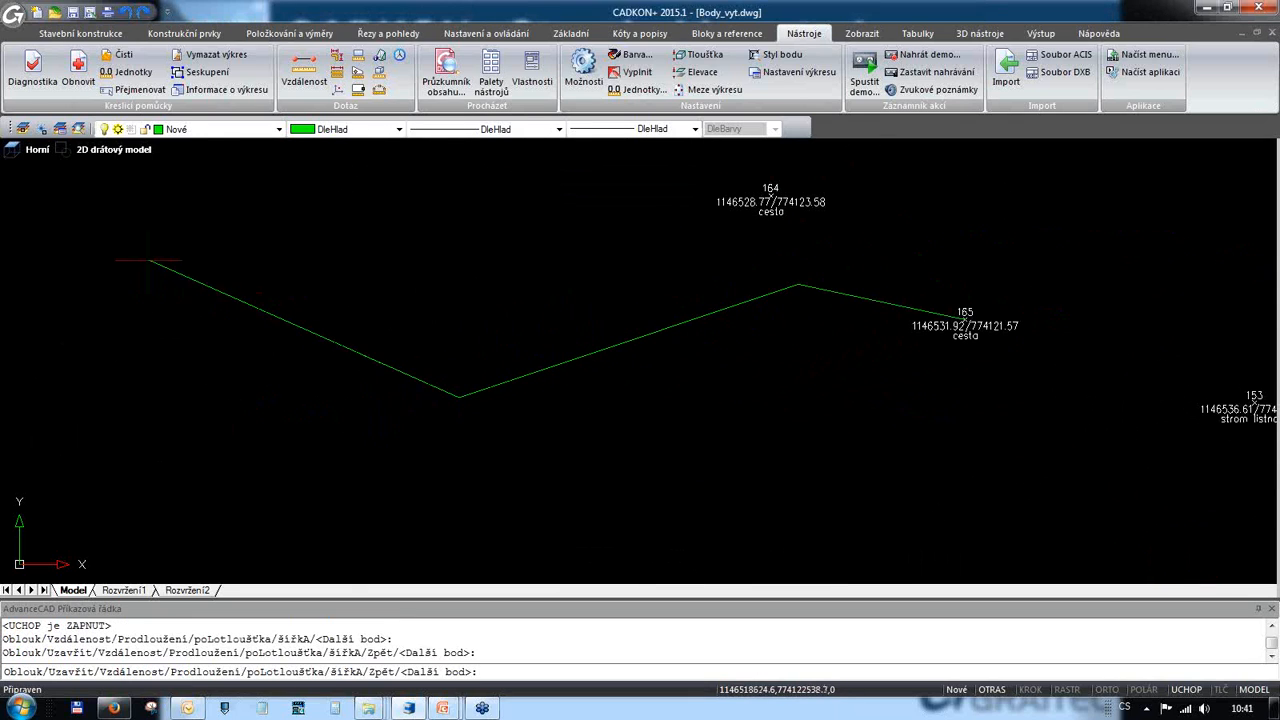
click(35, 341)
middle_drag(205, 360, 236, 375)
key(Escape)
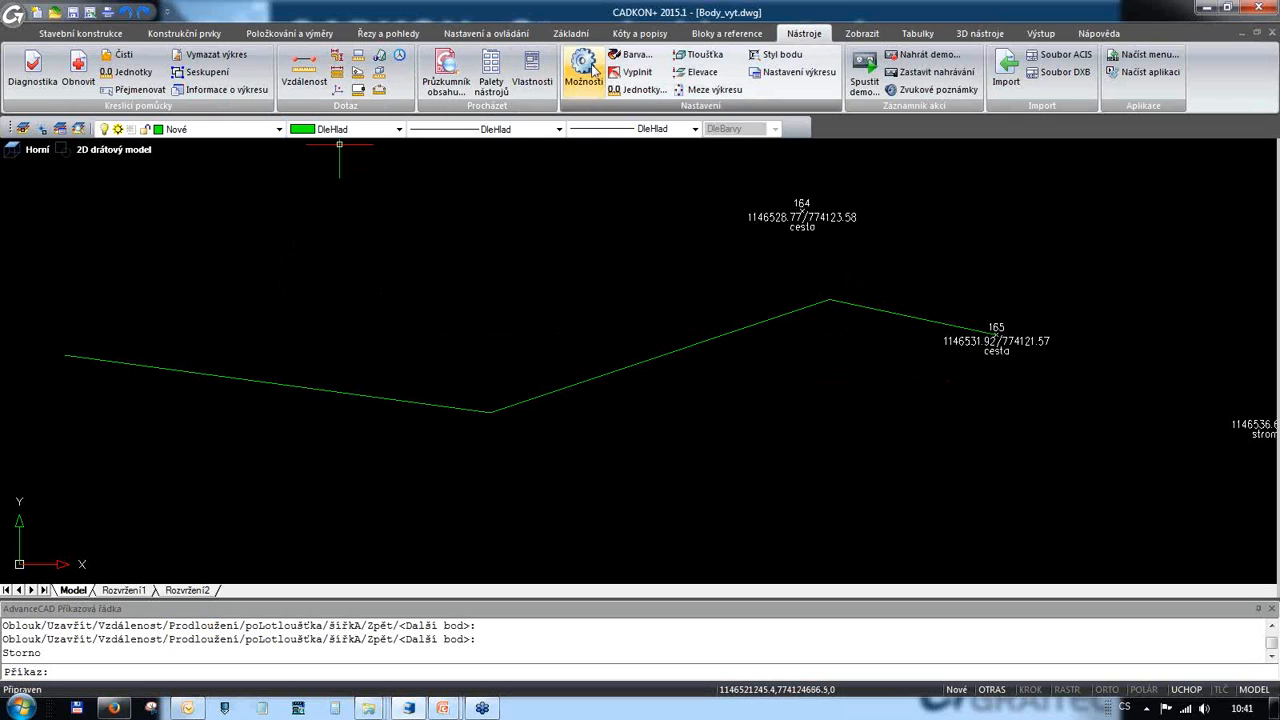
Step: Start inserting a setting-out point and set its number to 300
click(568, 34)
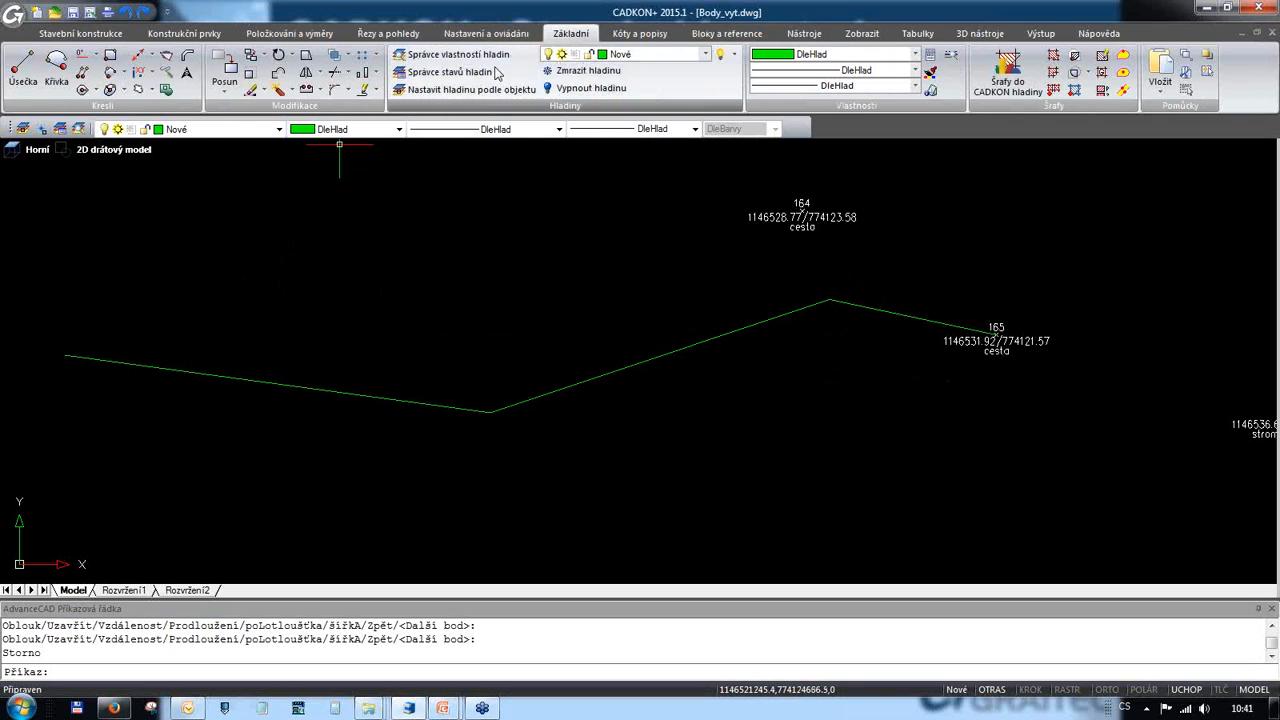
click(151, 72)
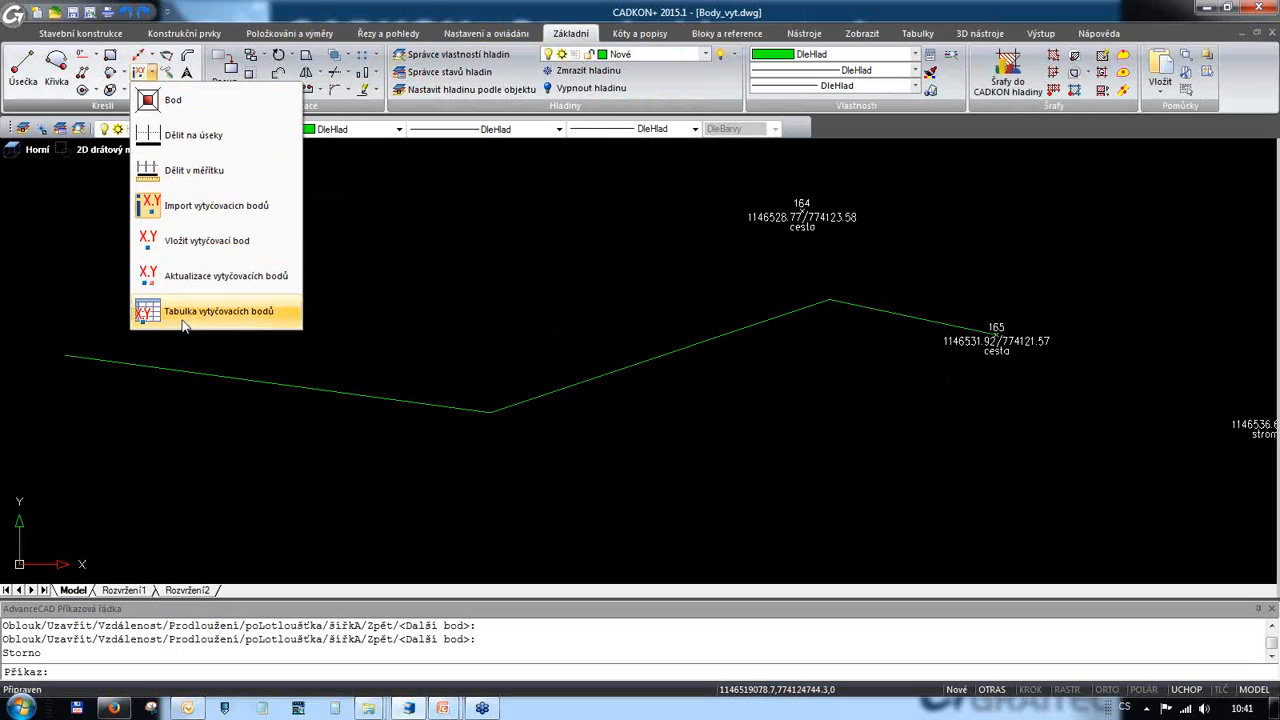
click(221, 245)
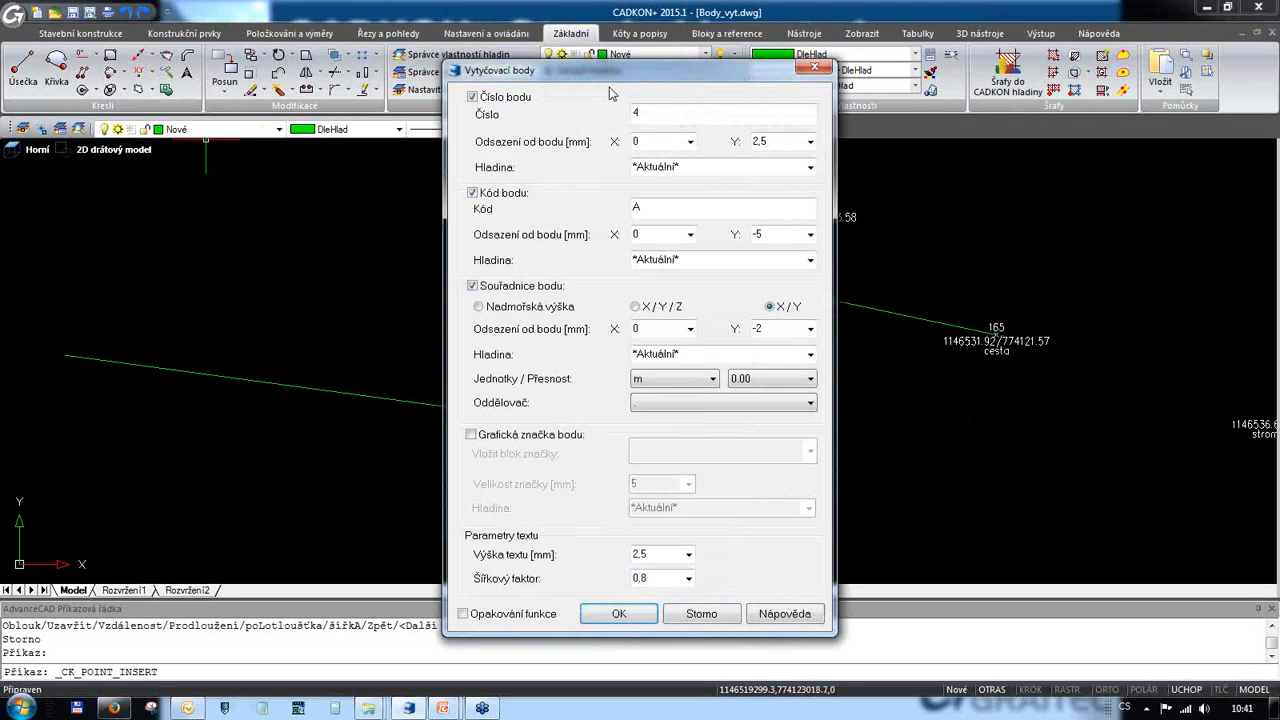
drag(684, 72, 639, 62)
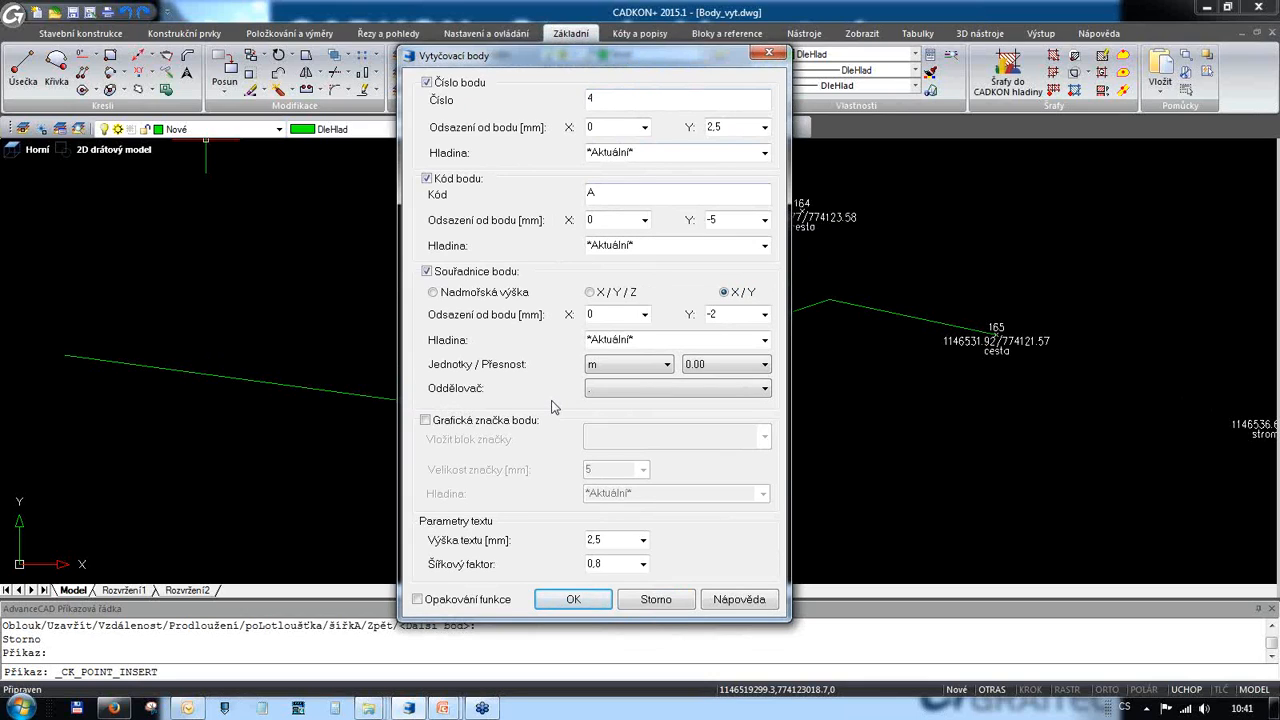
double_click(624, 99)
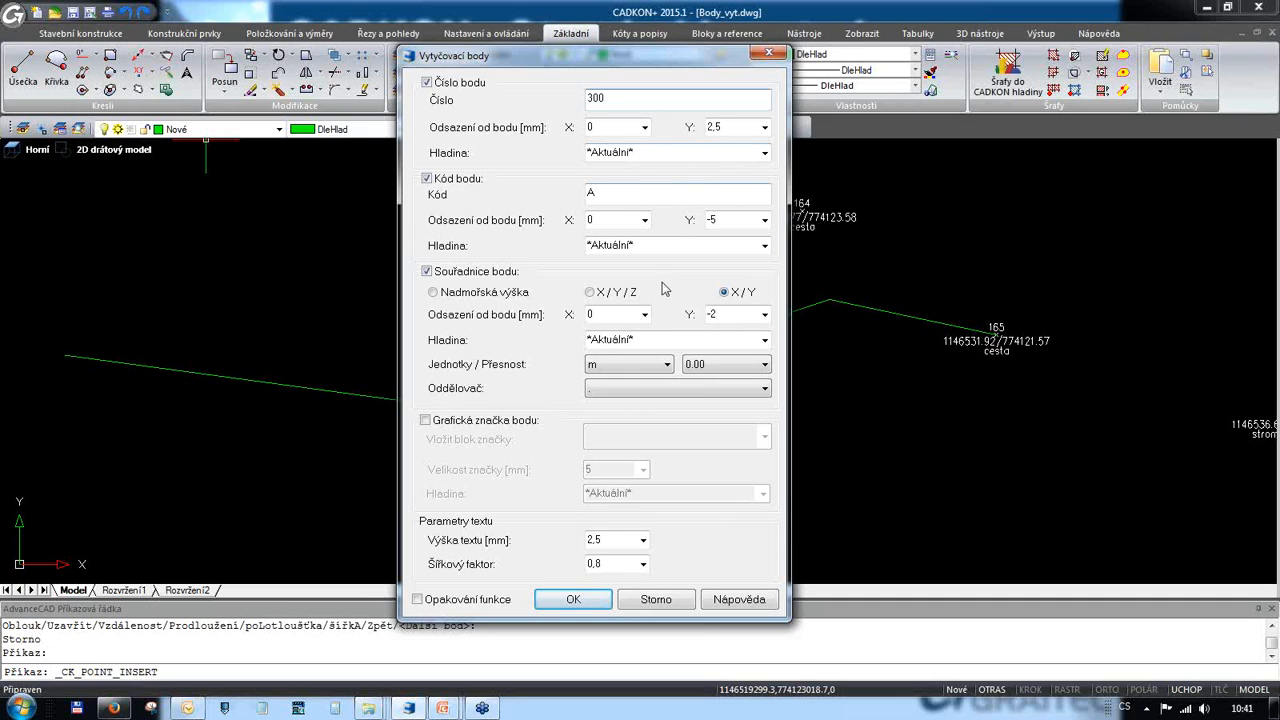
Step: Try switching the point code label off and back on, keeping code A
click(669, 190)
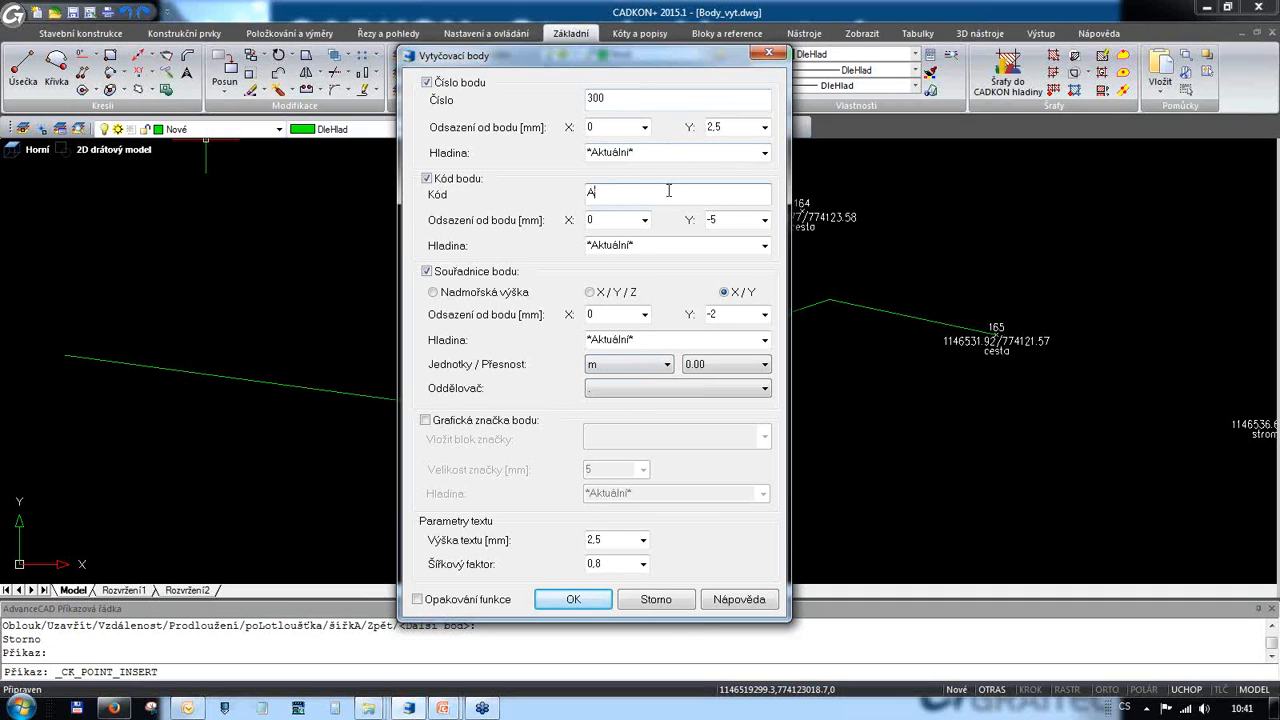
click(457, 181)
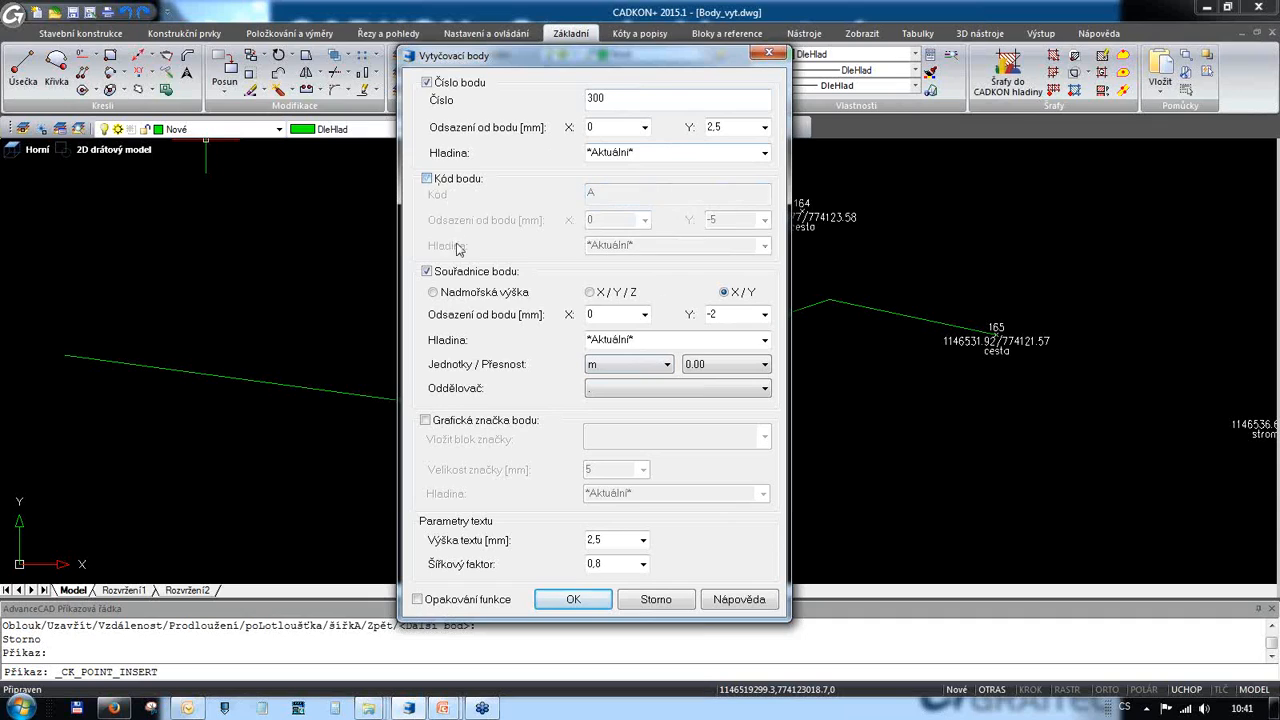
click(428, 179)
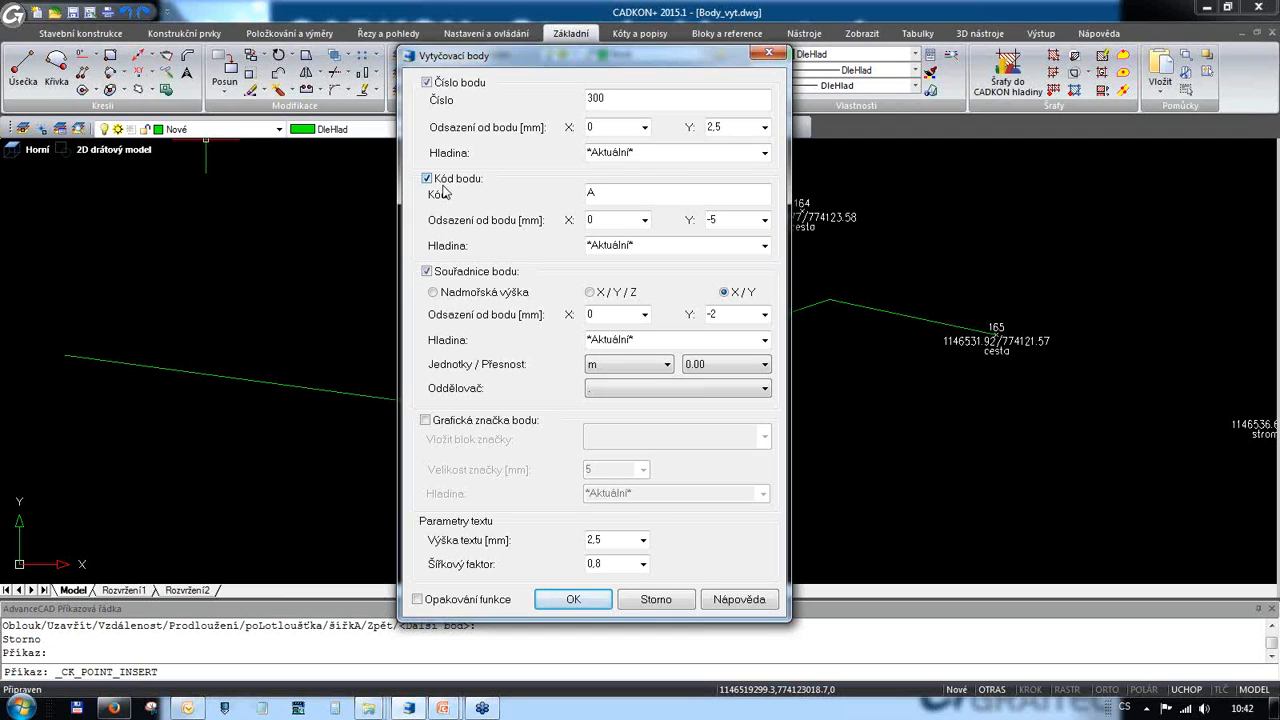
double_click(606, 194)
click(428, 178)
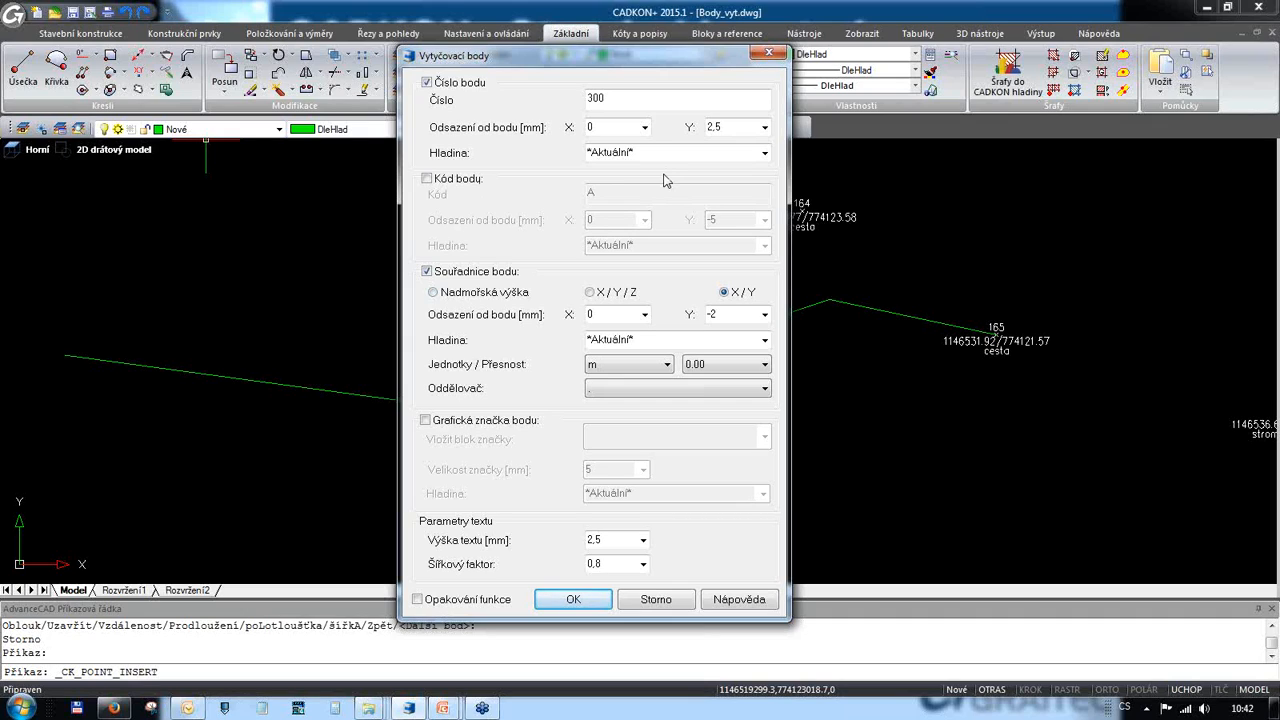
click(428, 179)
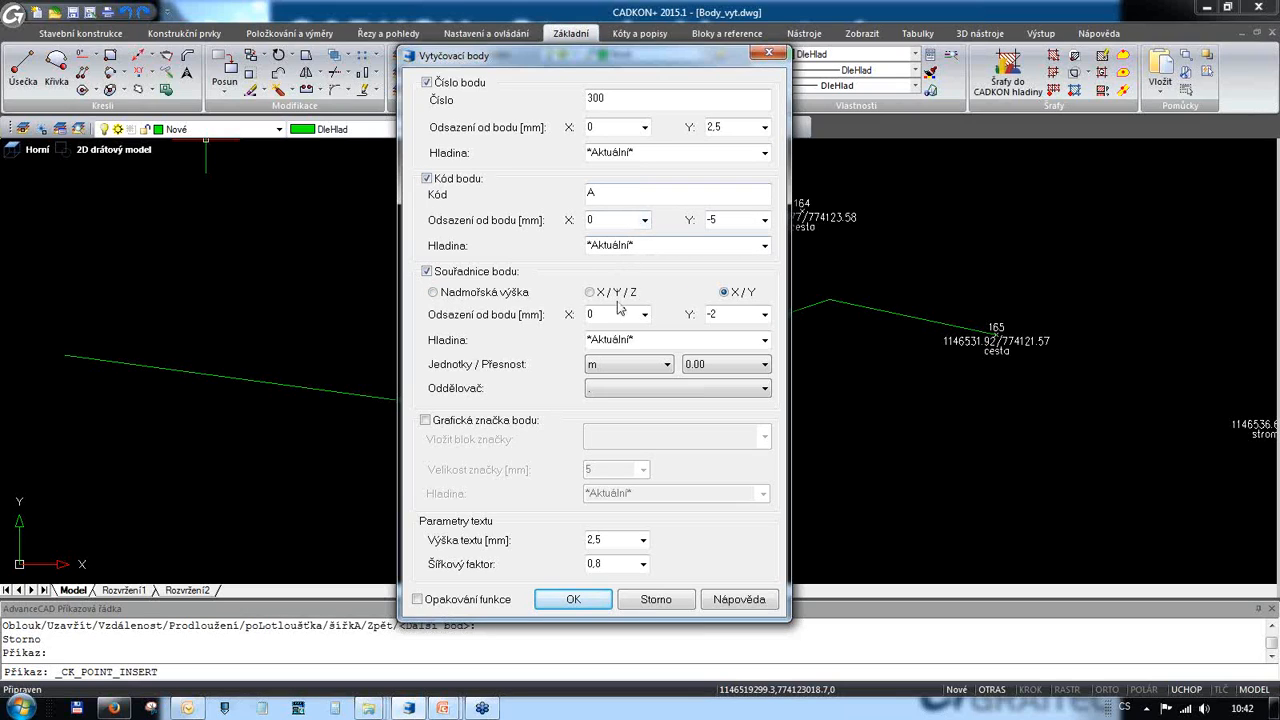
Step: Place setting-out point 300 with code A and X/Y coordinates on the polyline vertex nearest point 165
click(573, 600)
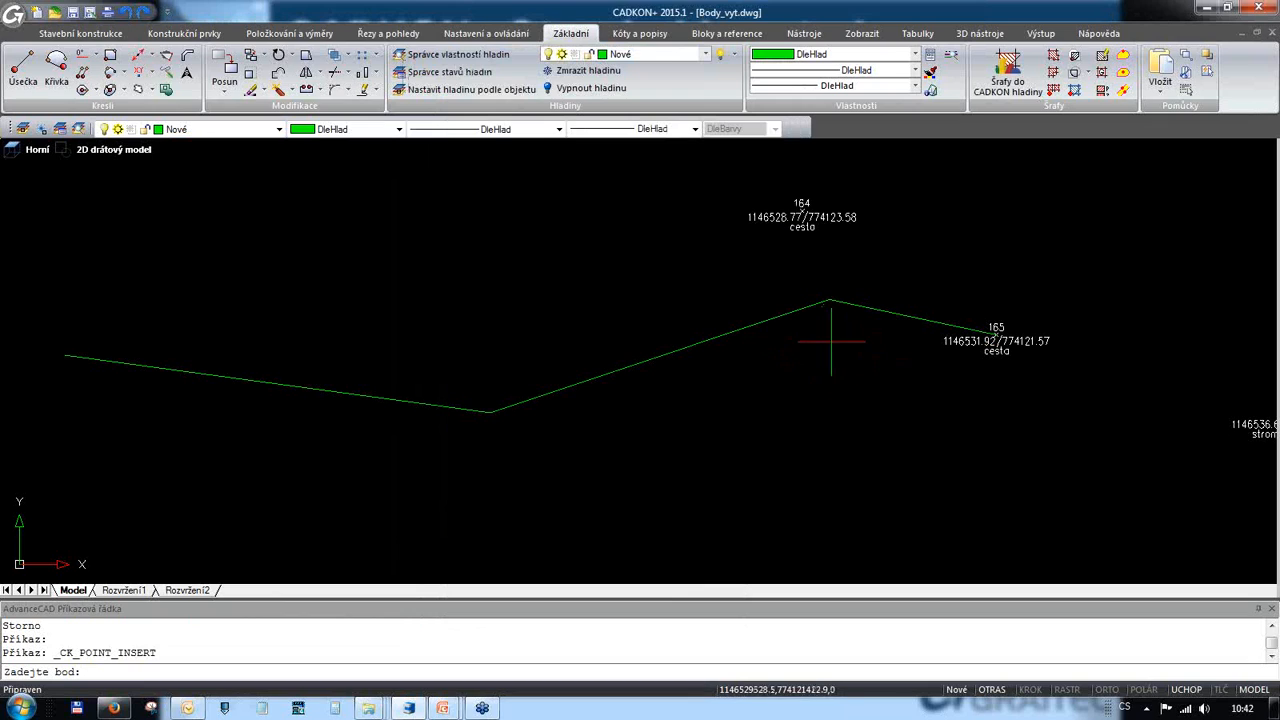
click(829, 301)
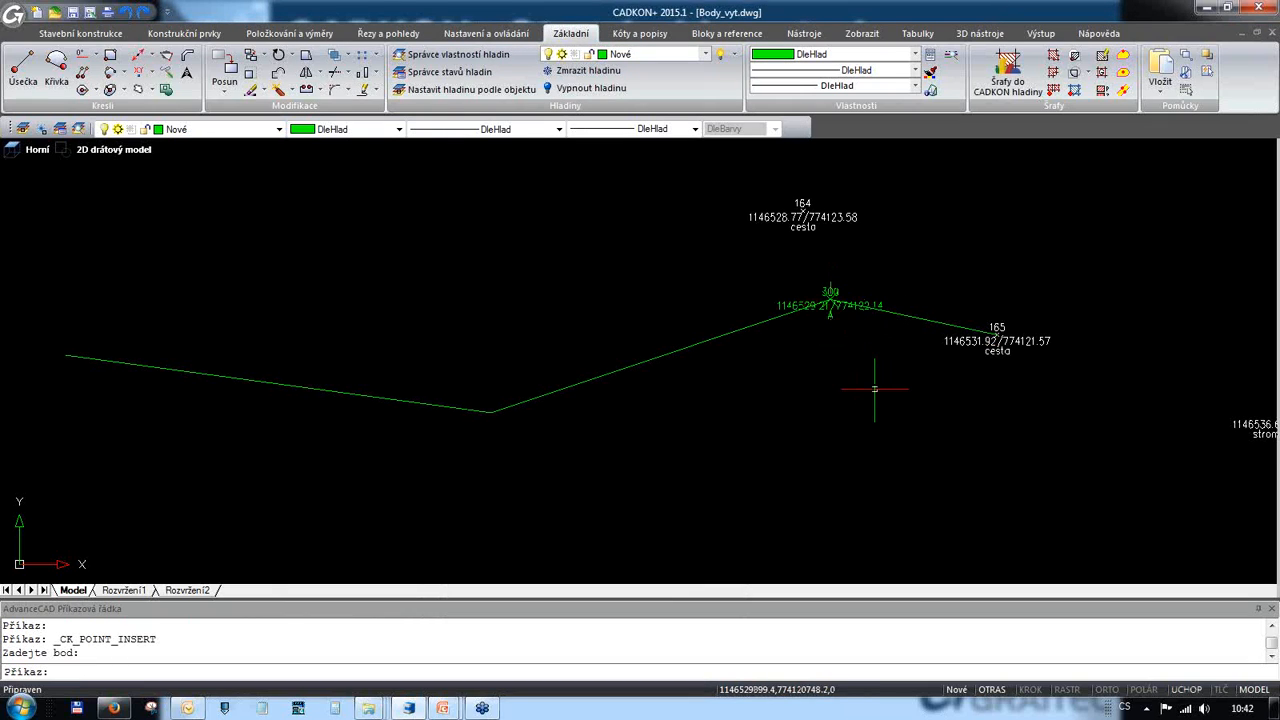
scroll(866, 360, up, 4)
scroll(868, 360, down, 3)
Step: Insert setting-out point 301 with code A on the polyline's next vertex west of point 300
middle_drag(645, 426, 744, 382)
click(138, 73)
click(686, 112)
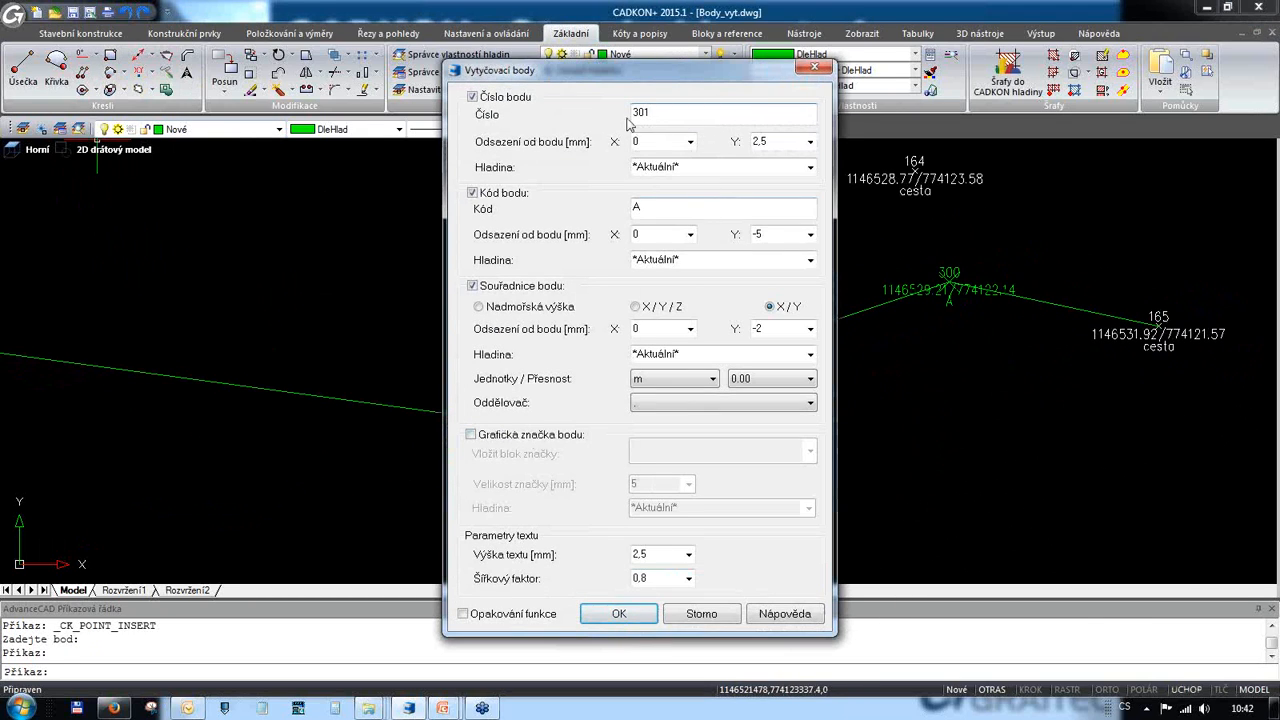
click(619, 614)
click(524, 421)
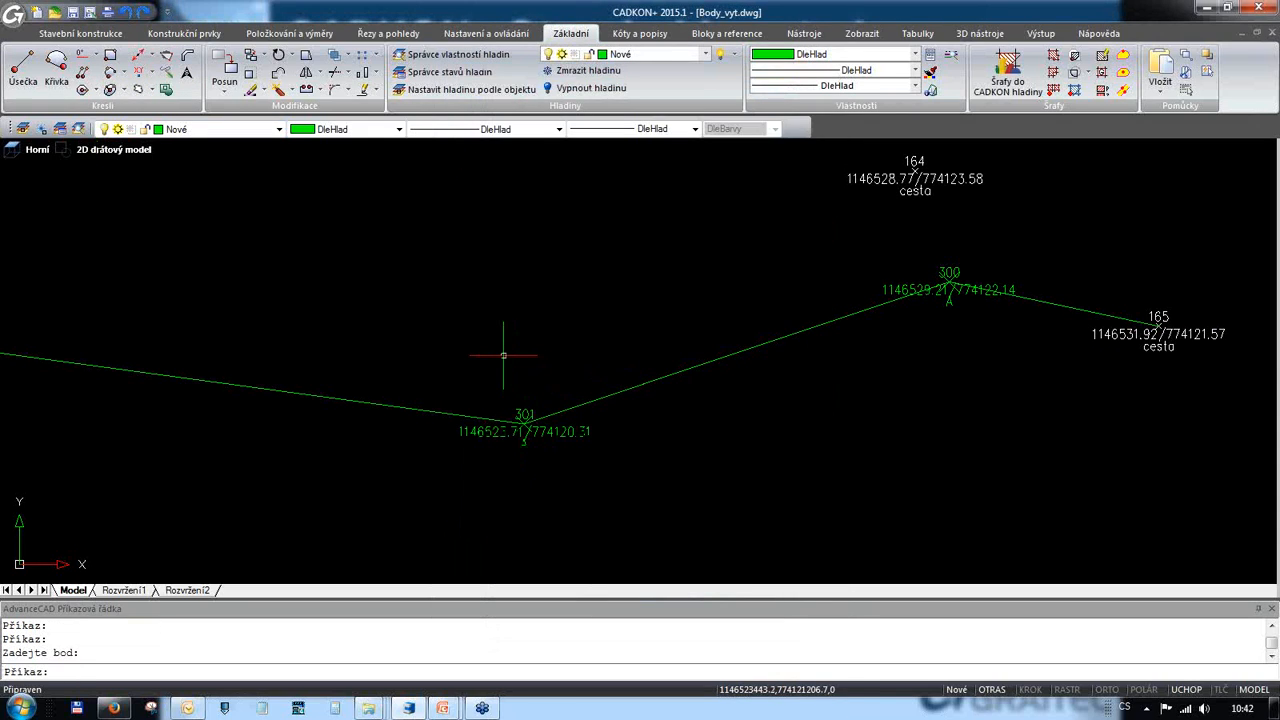
Step: Insert setting-out point 302 with code A on the polyline's western end and end the point insertion
key(Return)
click(630, 608)
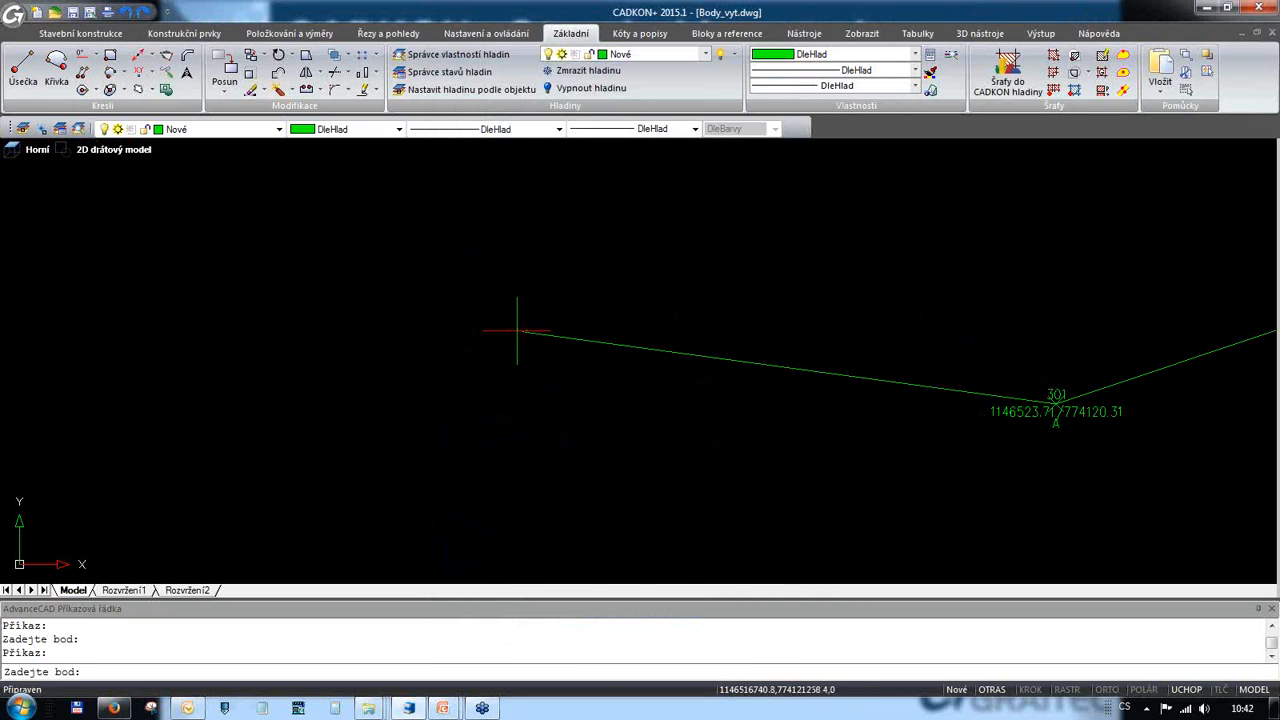
click(522, 333)
key(Return)
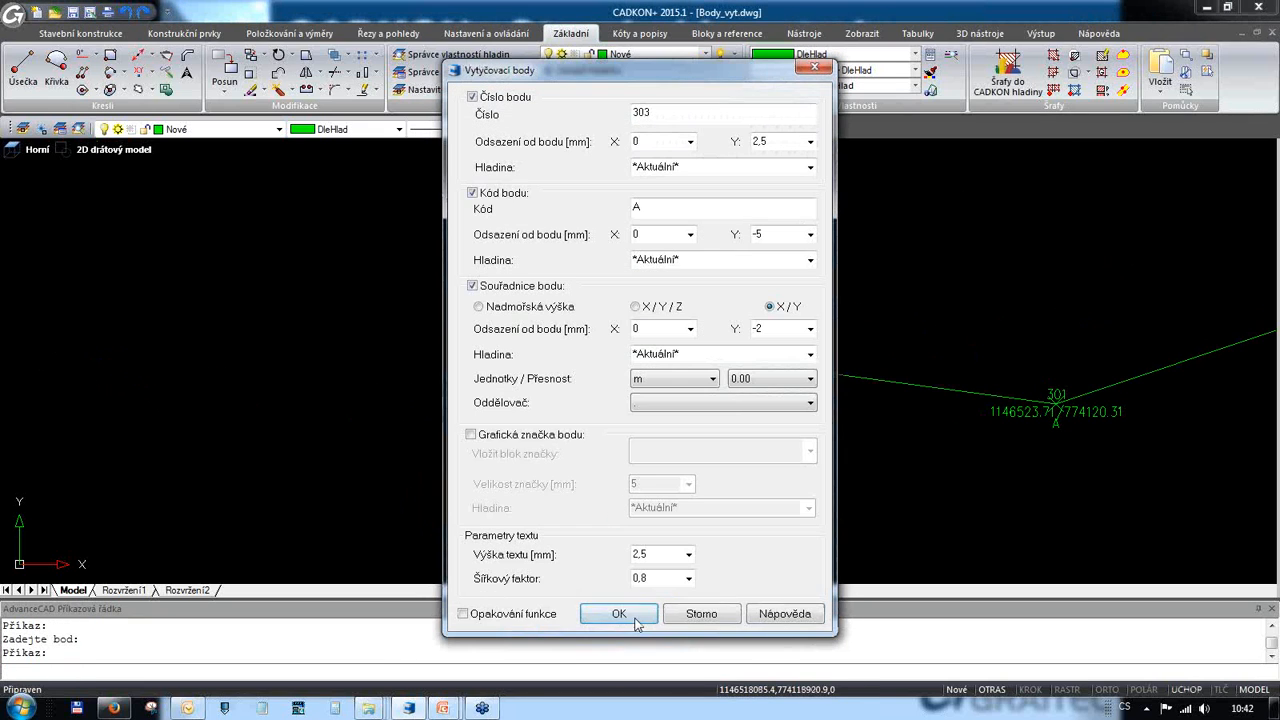
click(700, 614)
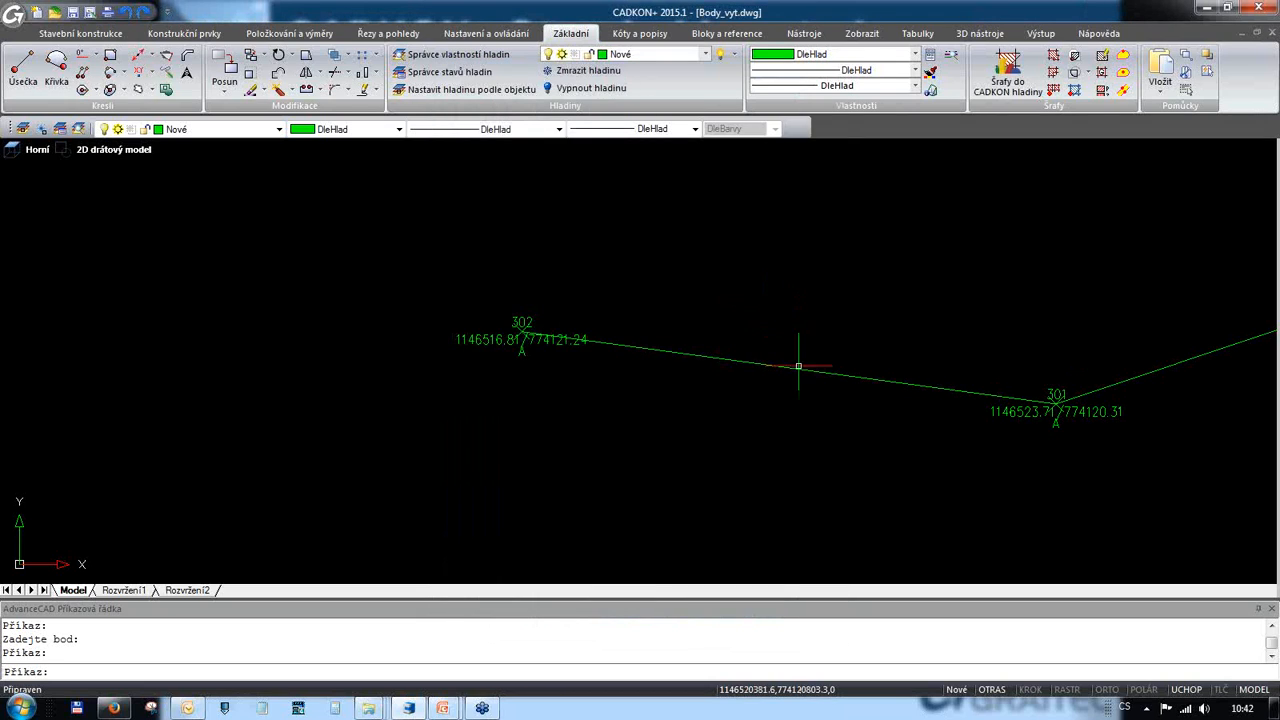
middle_drag(794, 366, 646, 347)
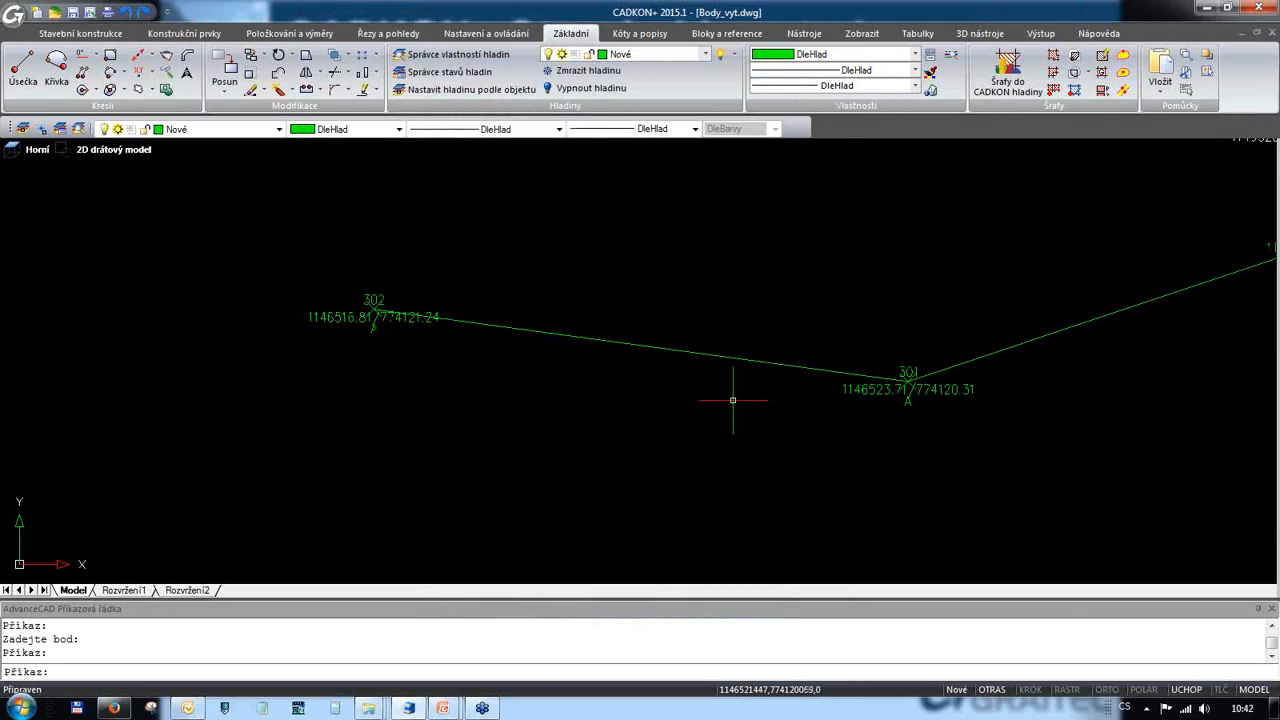
scroll(734, 402, down, 2)
middle_drag(990, 400, 720, 413)
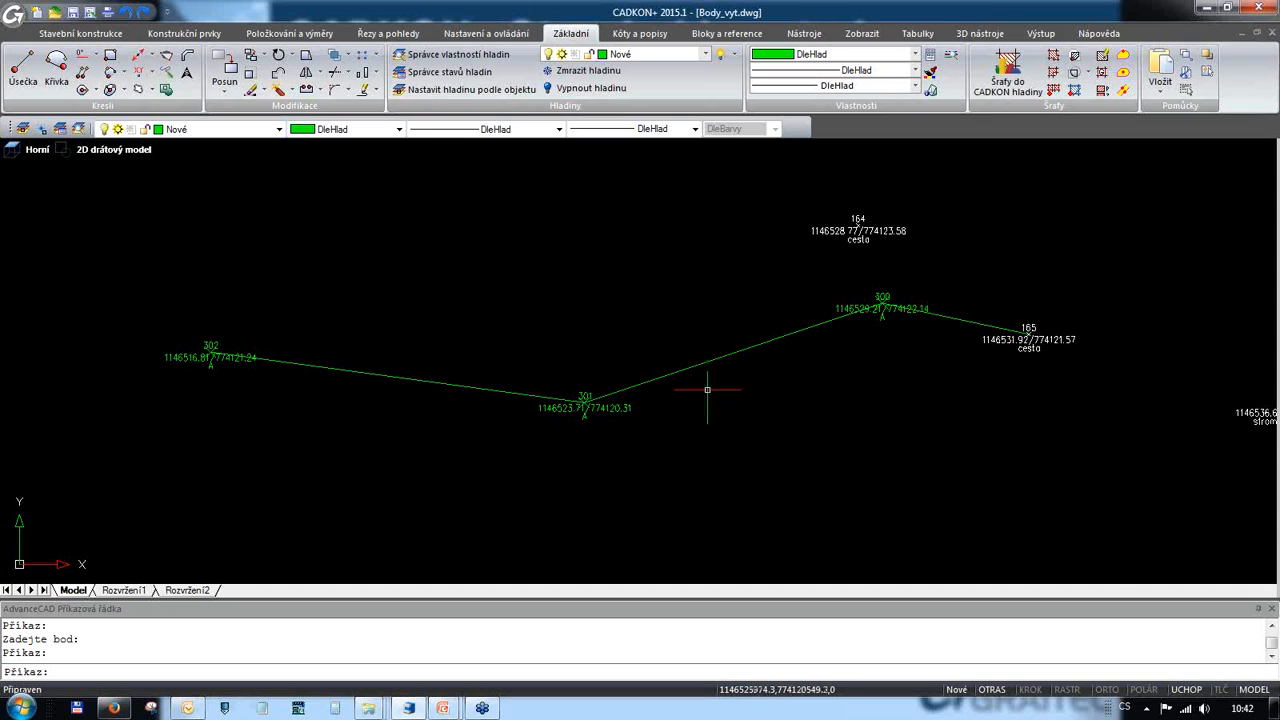
scroll(684, 411, down, 3)
middle_drag(957, 391, 780, 392)
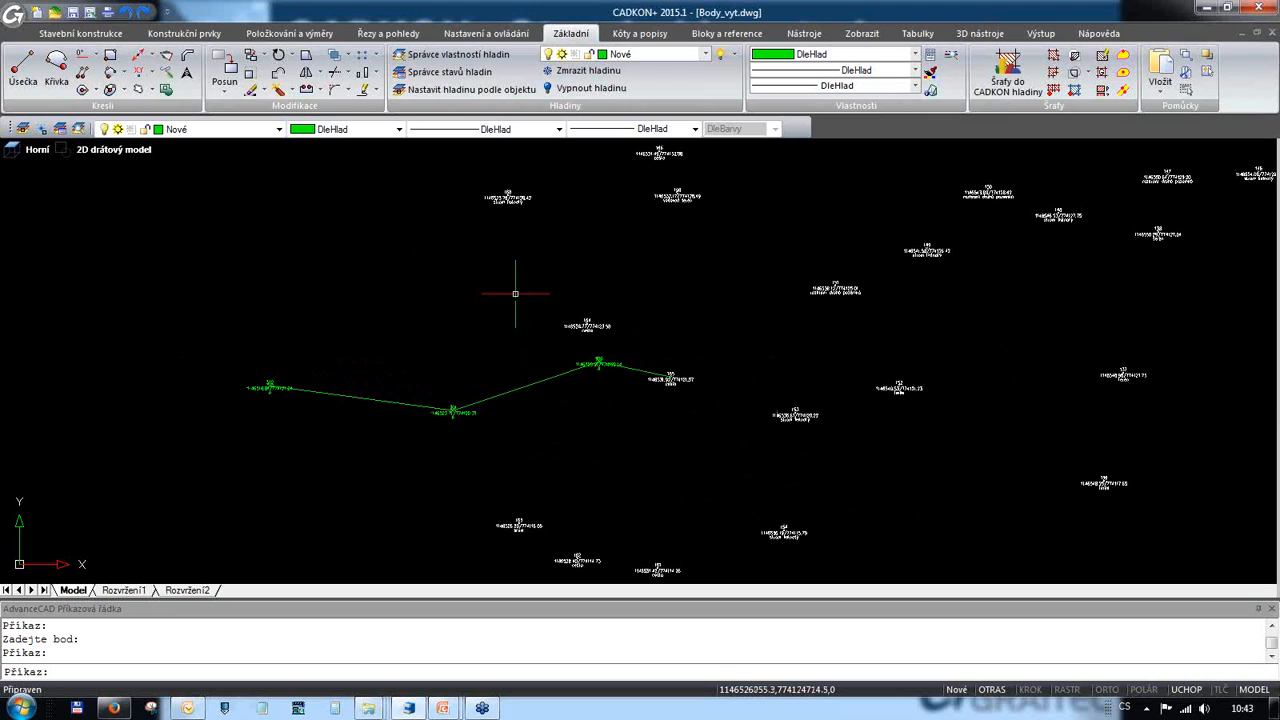
Step: Examine the Aktualizace vytyčovacích bodů settings for the objects around point 301 and leave them without applying
scroll(449, 431, up, 4)
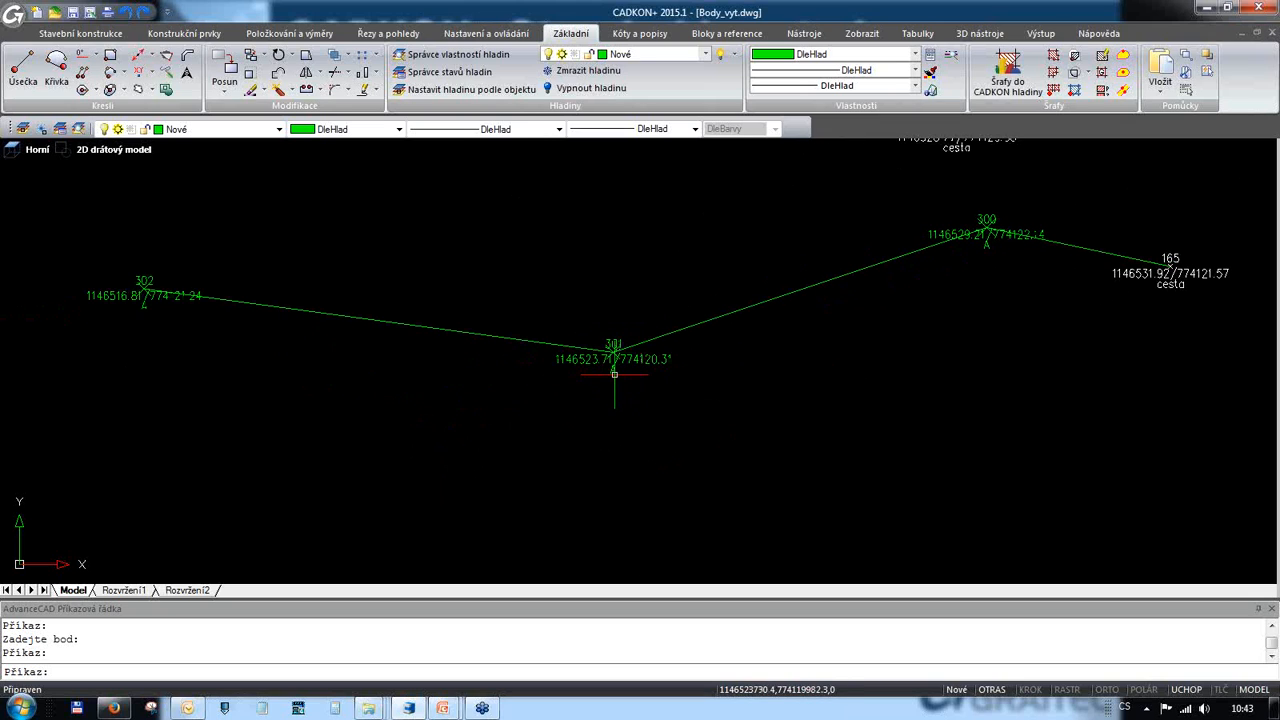
click(151, 72)
click(222, 287)
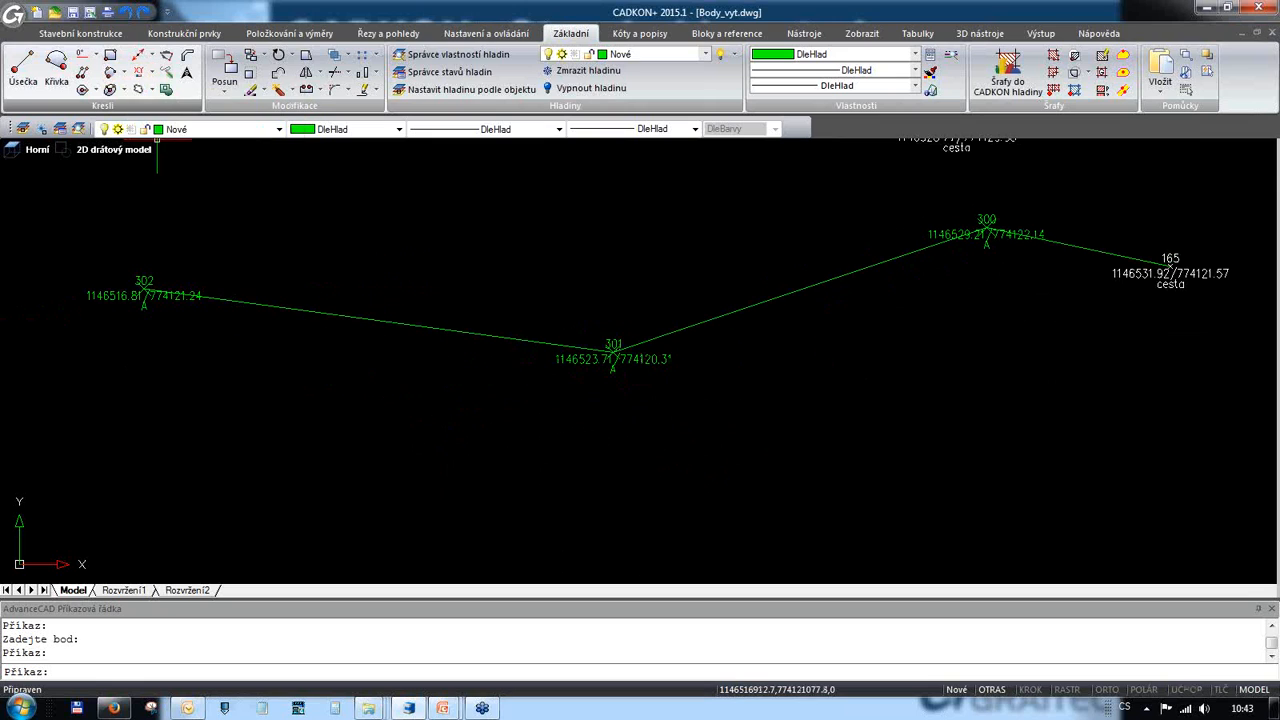
click(680, 411)
click(572, 299)
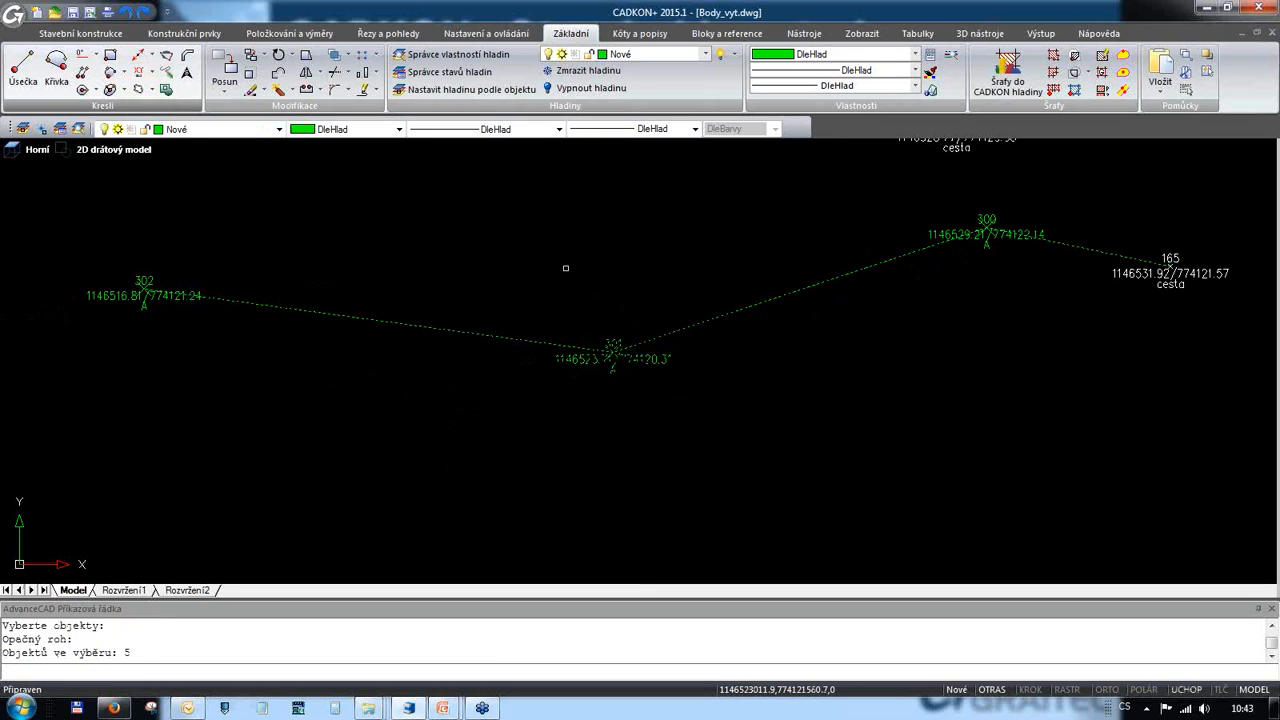
key(Return)
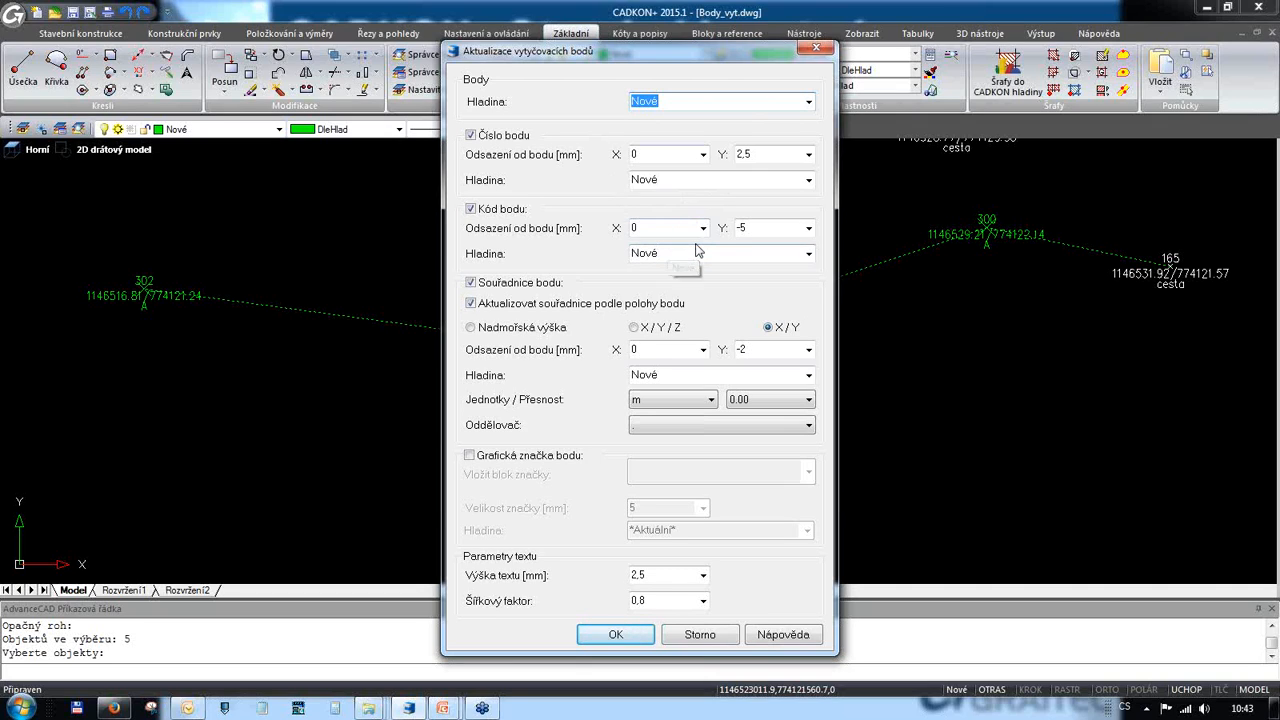
click(699, 634)
Step: Change the code text of point 301 to B
scroll(614, 370, up, 3)
double_click(611, 362)
text(B)
click(705, 370)
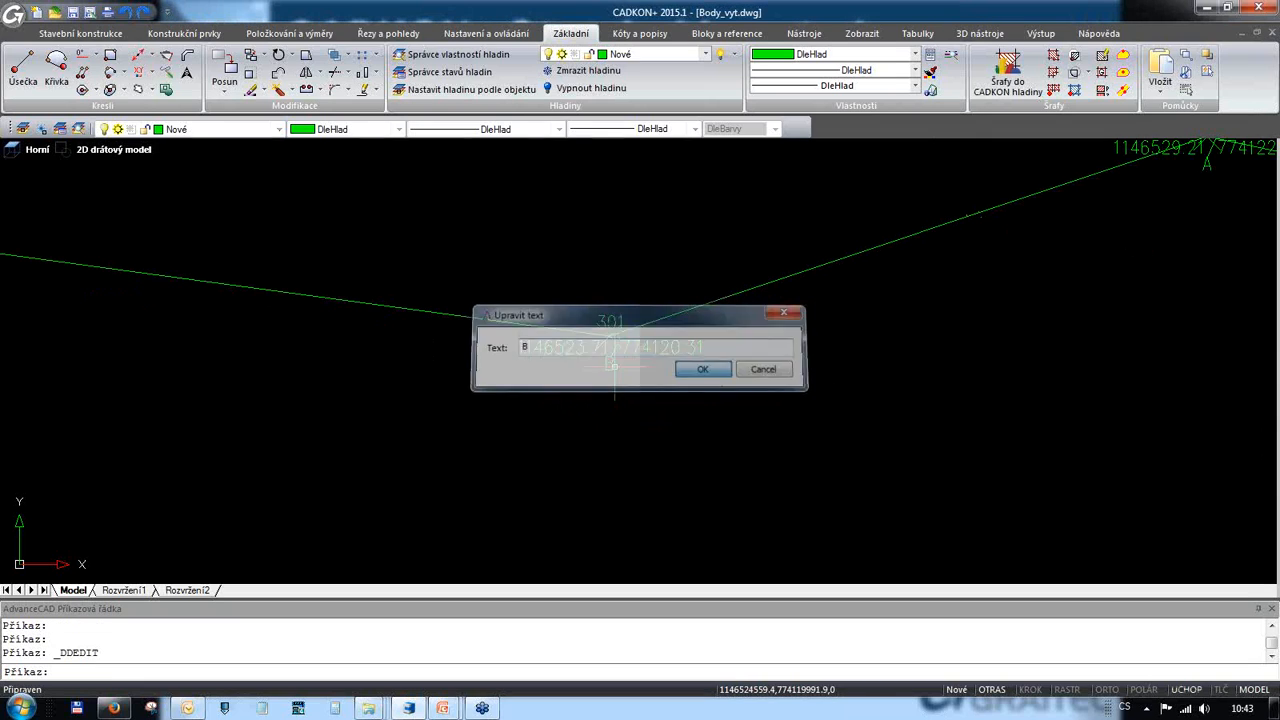
scroll(710, 405, down, 4)
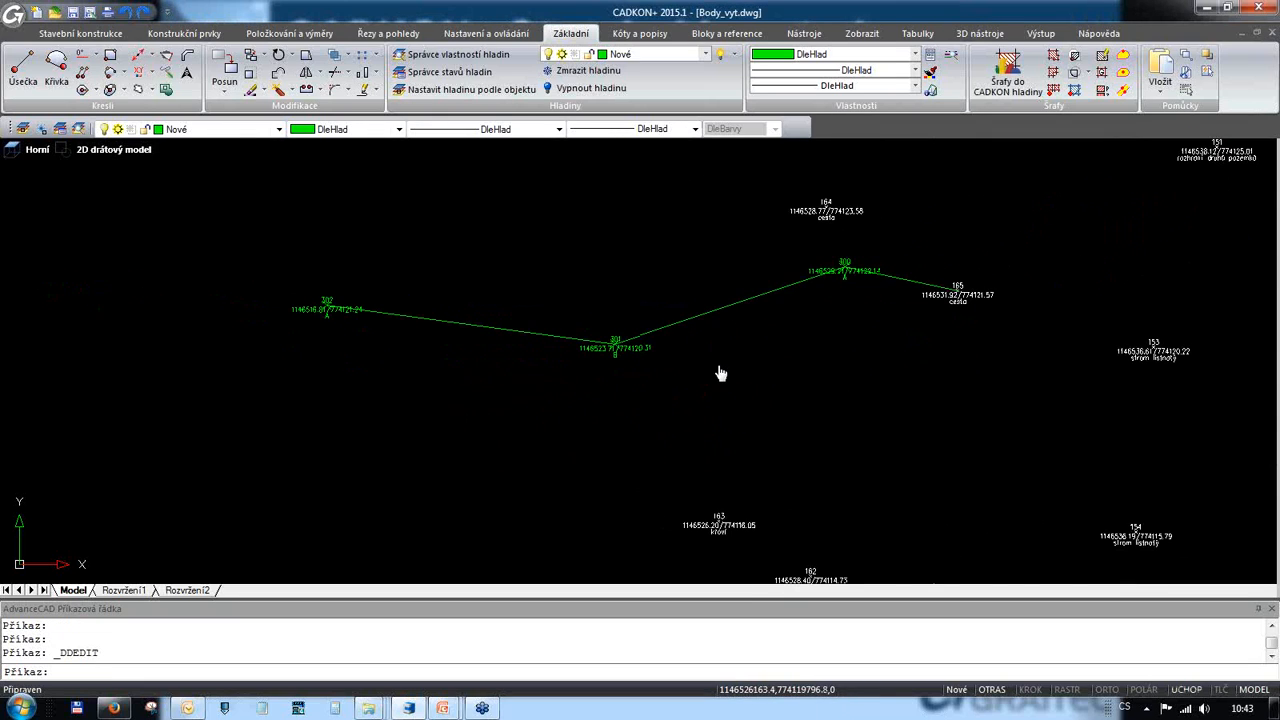
scroll(698, 378, up, 2)
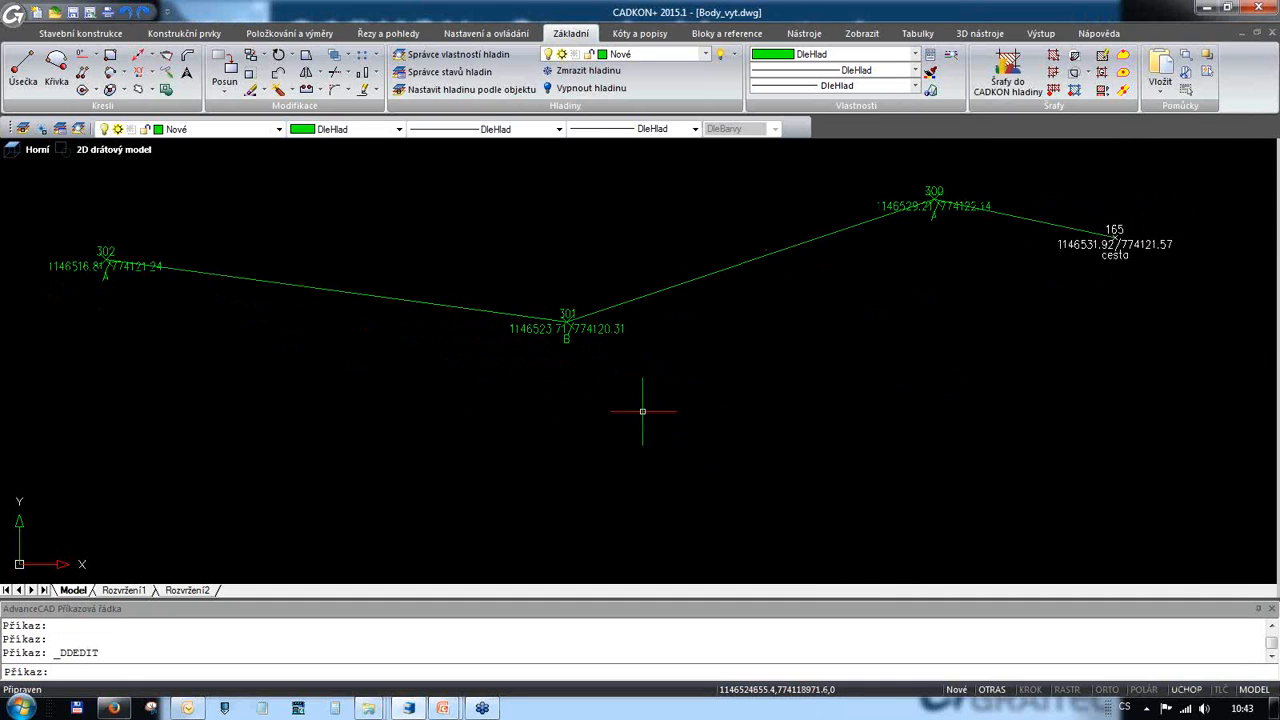
Step: Stretch the western part of the polyline with points 301 and 302 and their labels upward and slightly left
middle_drag(657, 400, 723, 423)
text(prot)
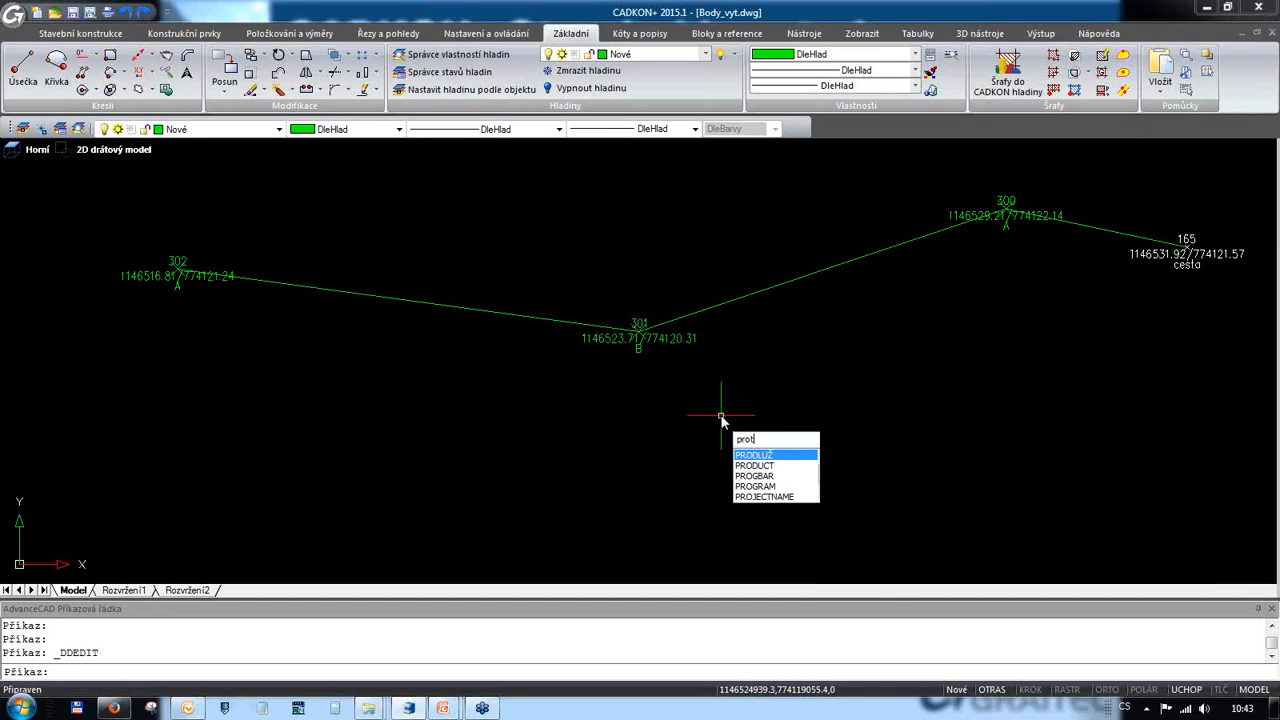
key(Return)
scroll(787, 432, down, 2)
click(764, 472)
click(344, 288)
key(Return)
click(275, 462)
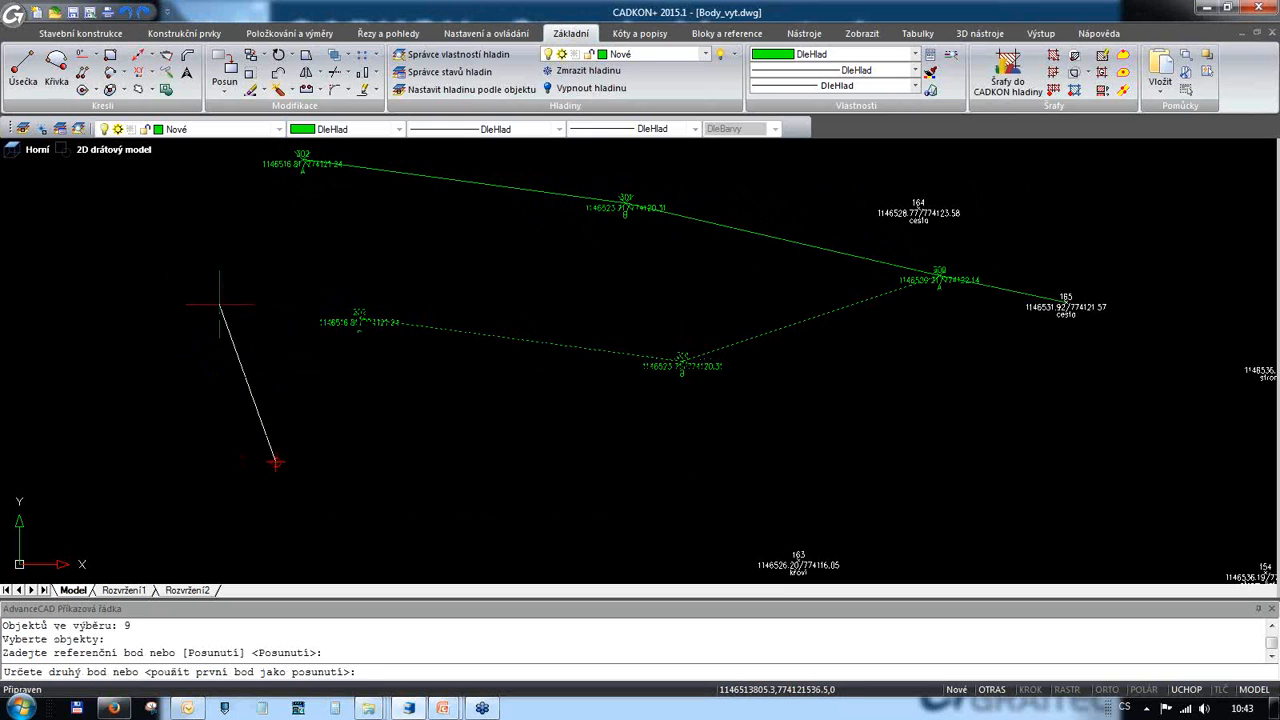
click(220, 305)
scroll(941, 408, up, 5)
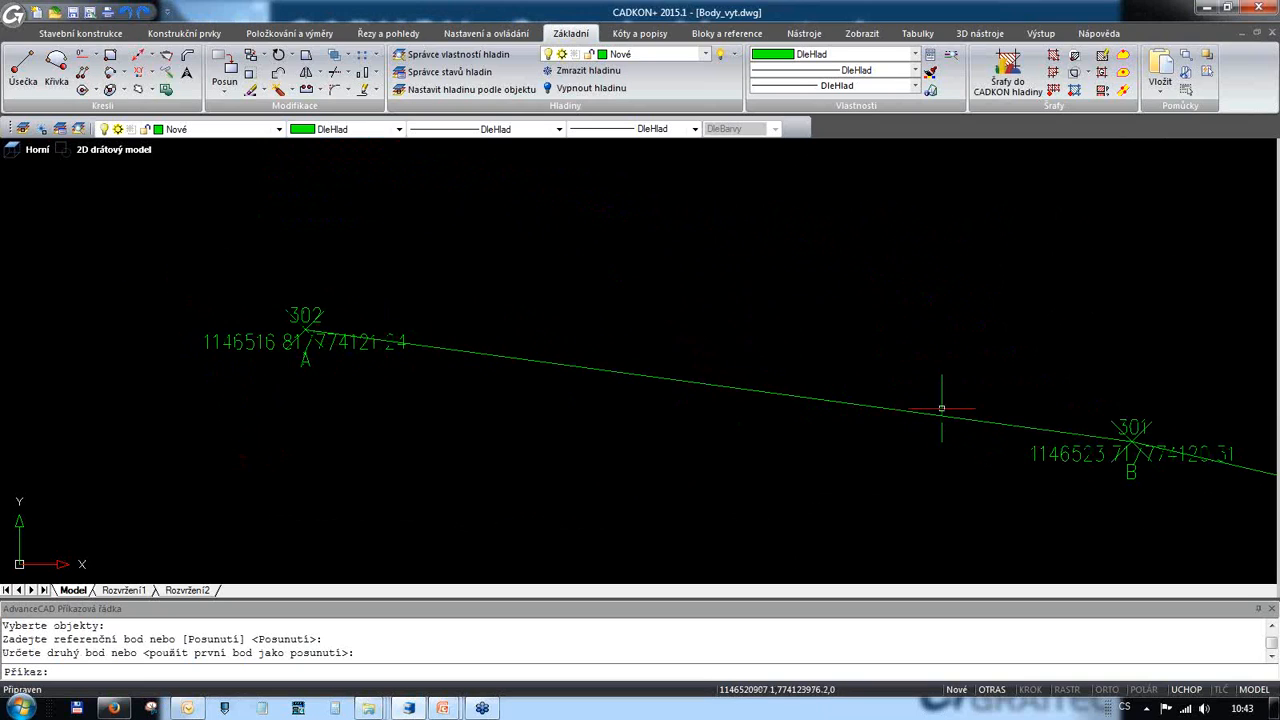
Step: Update setting-out points 301 and 302 so their X/Y coordinates follow the point positions, with the point code switched off
scroll(941, 408, down, 2)
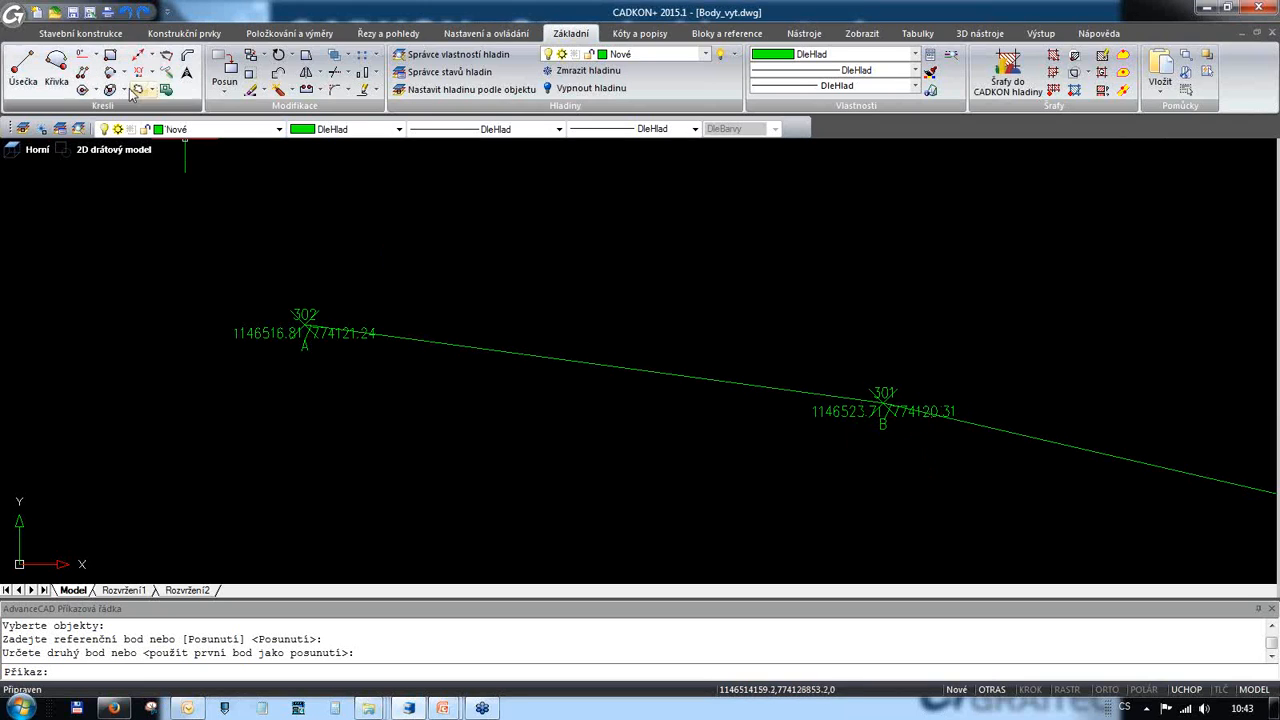
click(152, 72)
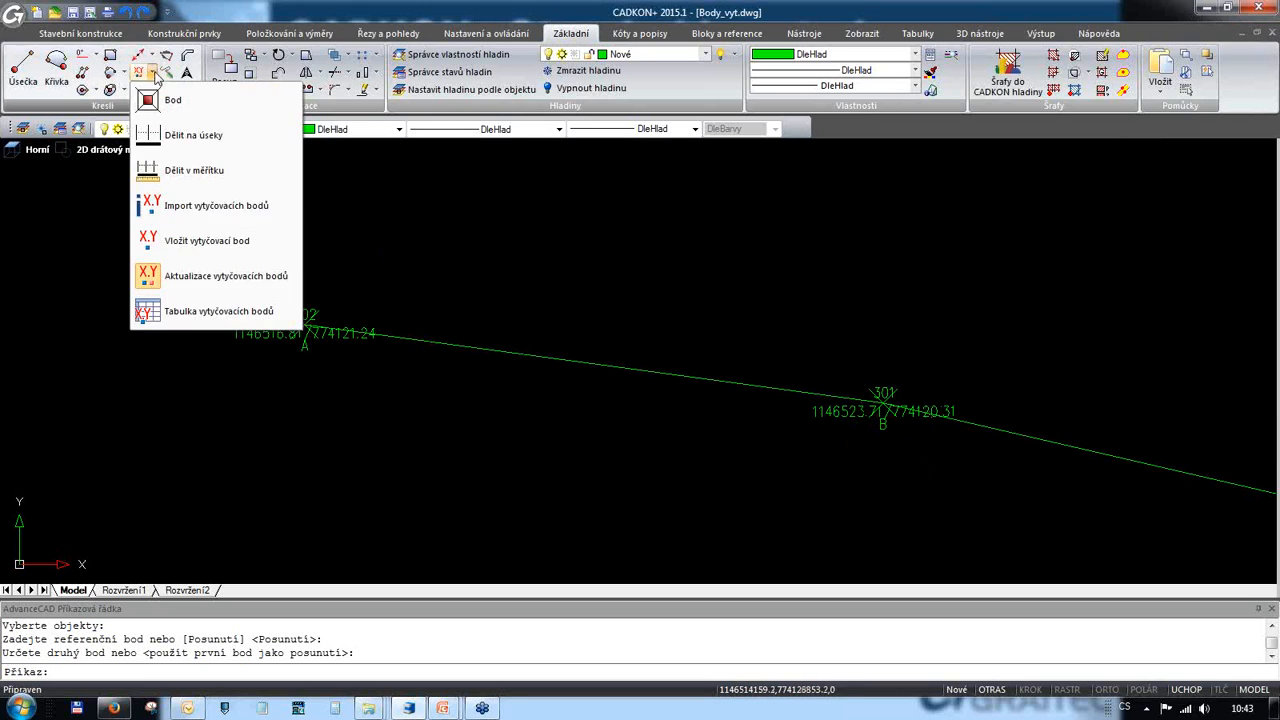
click(215, 284)
scroll(556, 282, down, 3)
scroll(740, 415, up, 4)
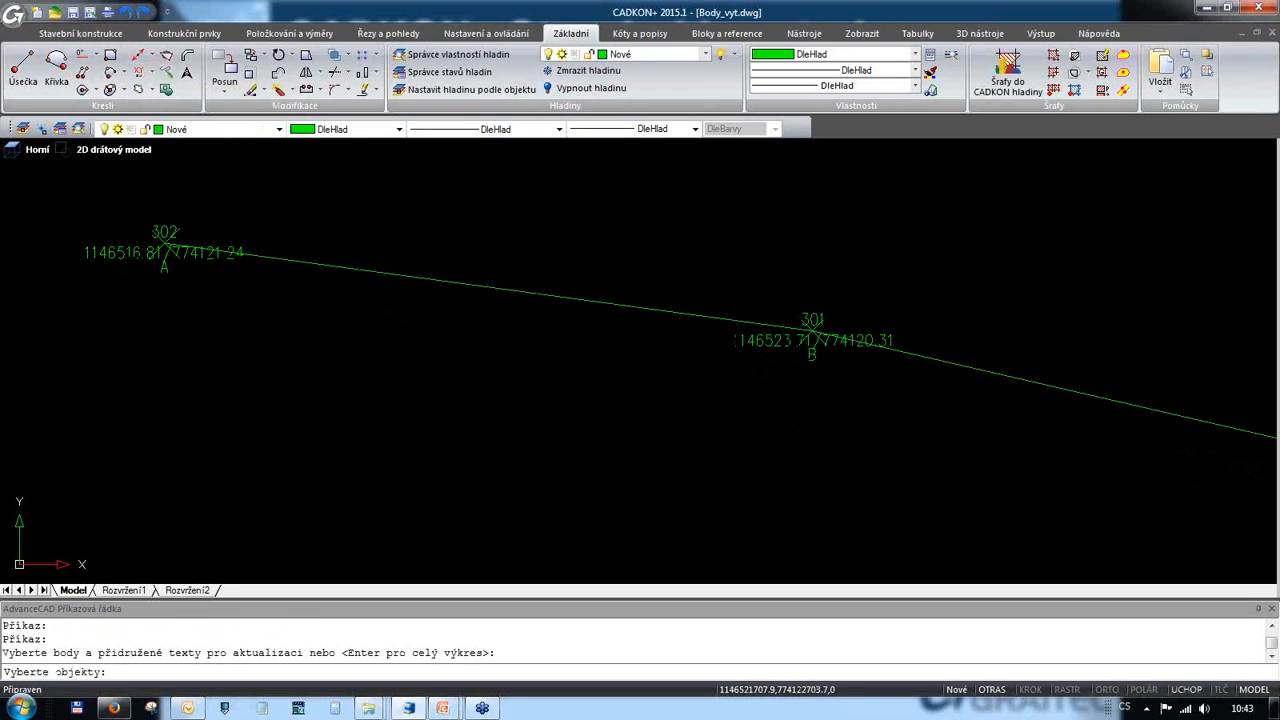
click(946, 496)
click(52, 176)
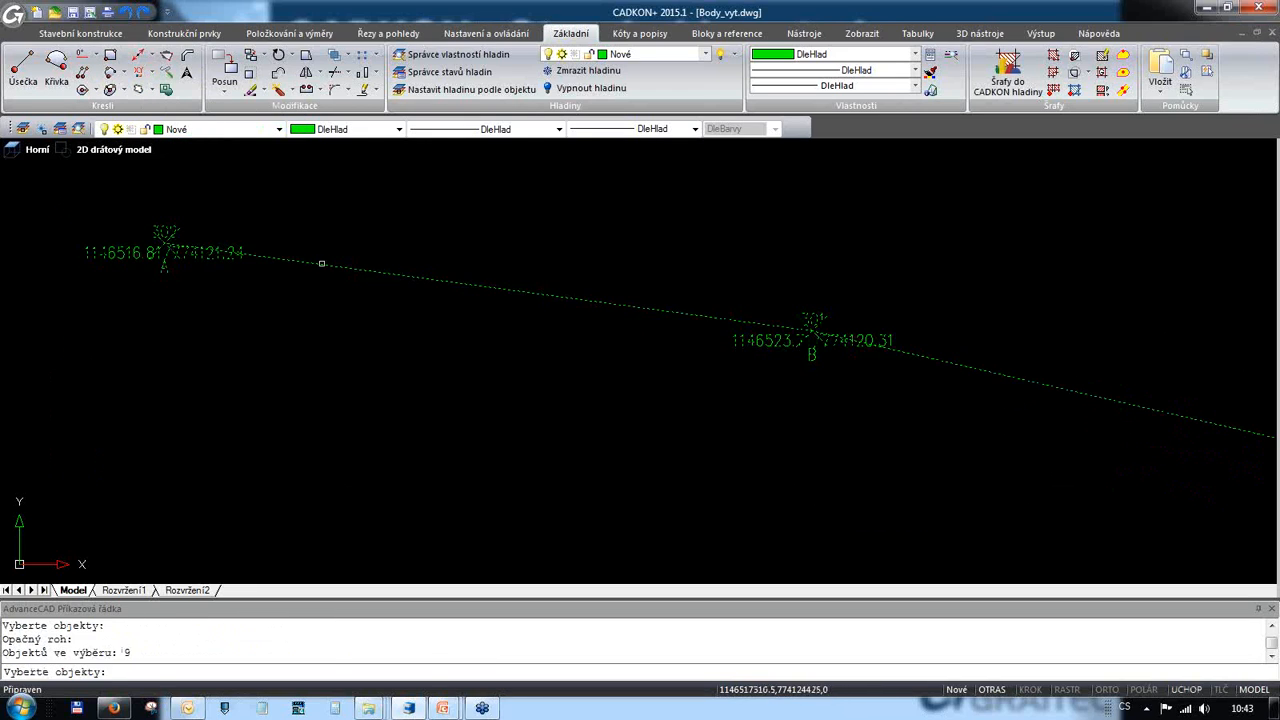
key(Return)
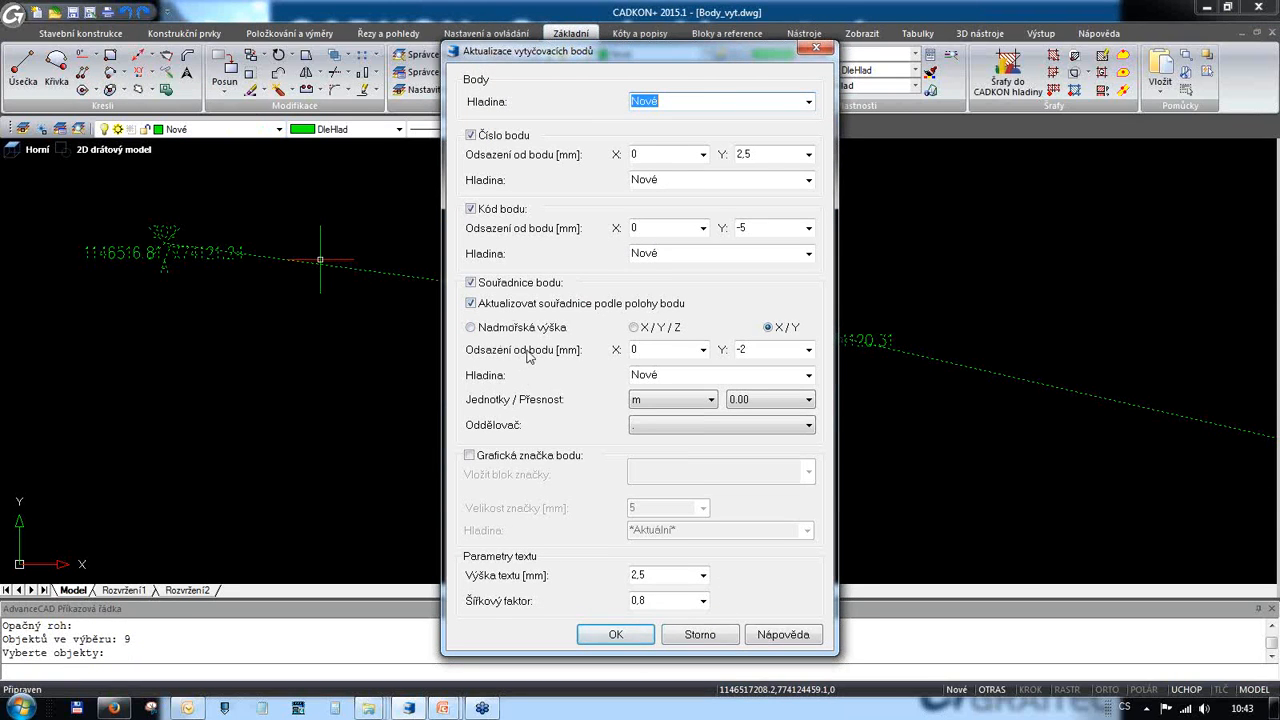
click(471, 303)
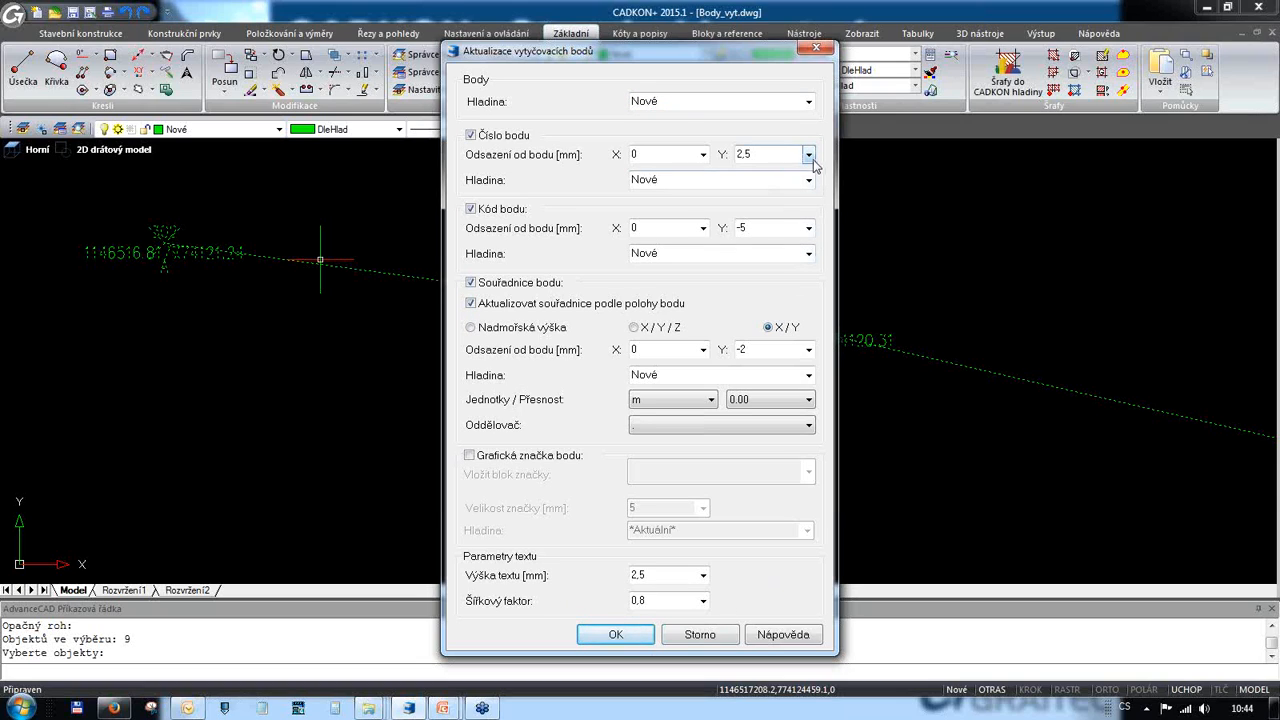
click(470, 210)
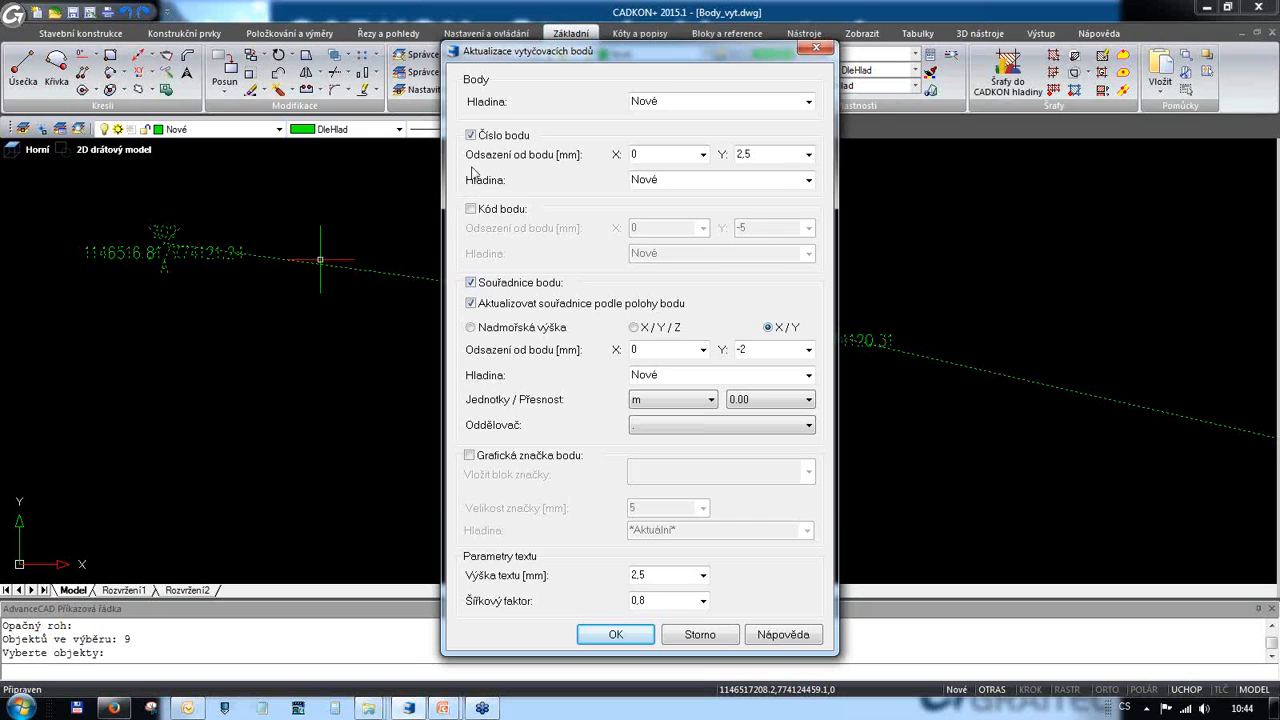
click(618, 635)
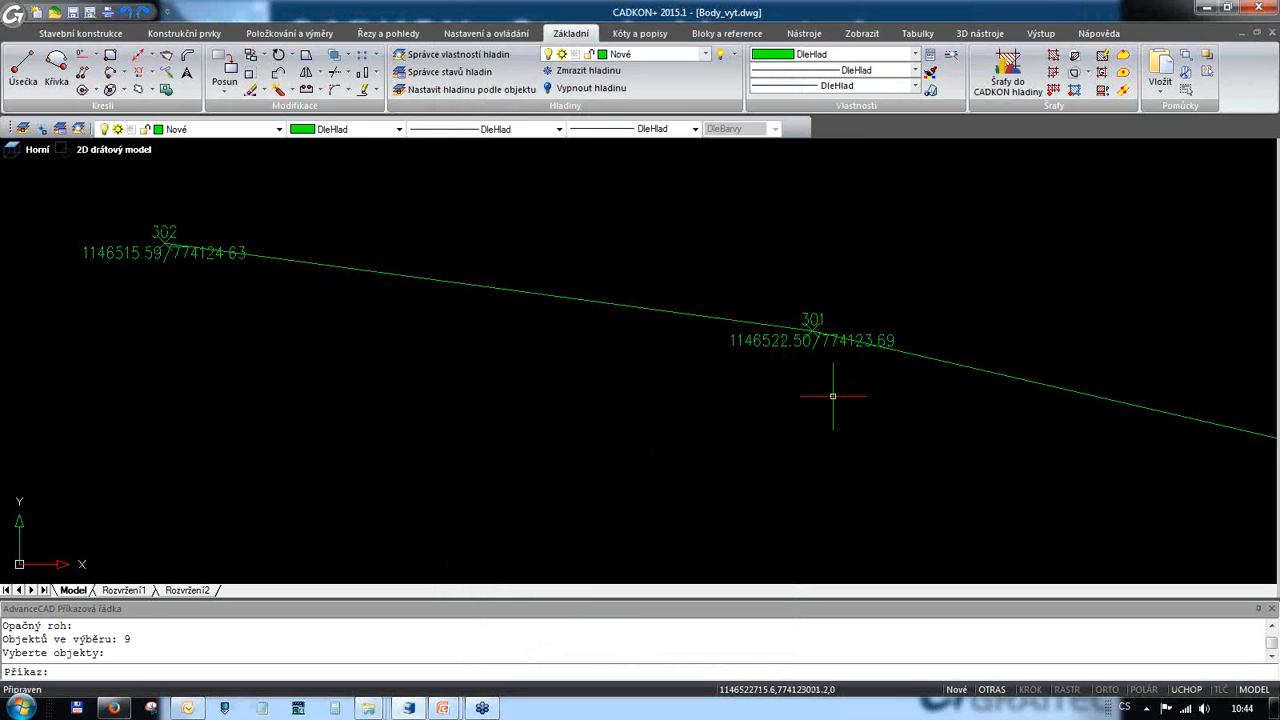
Step: Update the existing setting-out points 166, 168 and 196 to show X/Y/Z coordinates on layer Stávající
scroll(829, 396, down, 3)
mouse_move(988, 388)
middle_down()
mouse_move(834, 391)
mouse_move(502, 532)
middle_up()
middle_drag(683, 309, 662, 356)
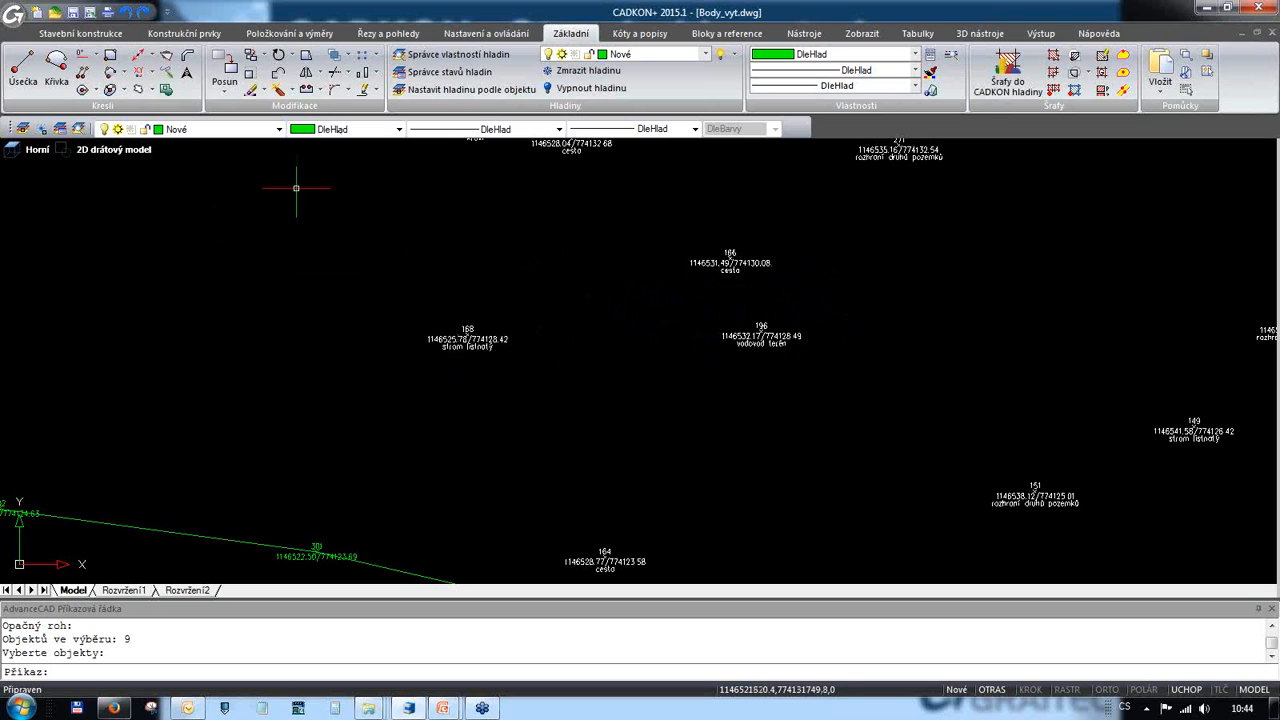
click(163, 88)
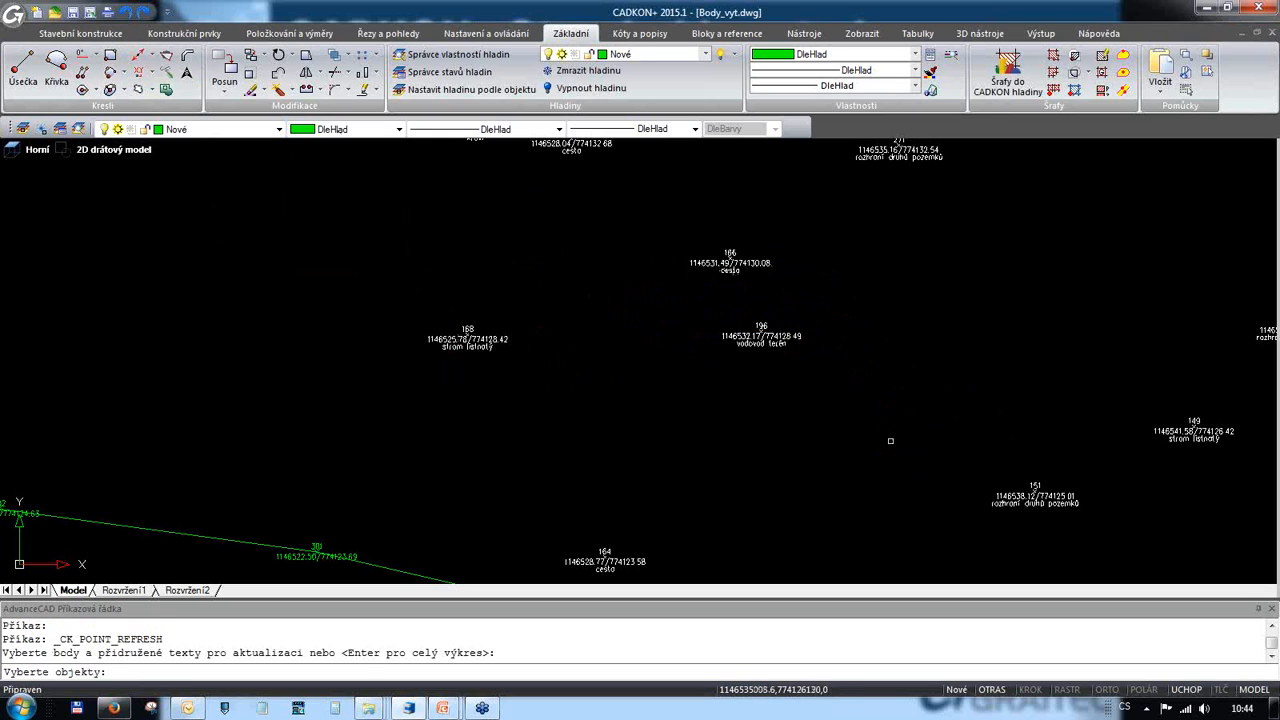
click(870, 458)
click(354, 197)
key(Return)
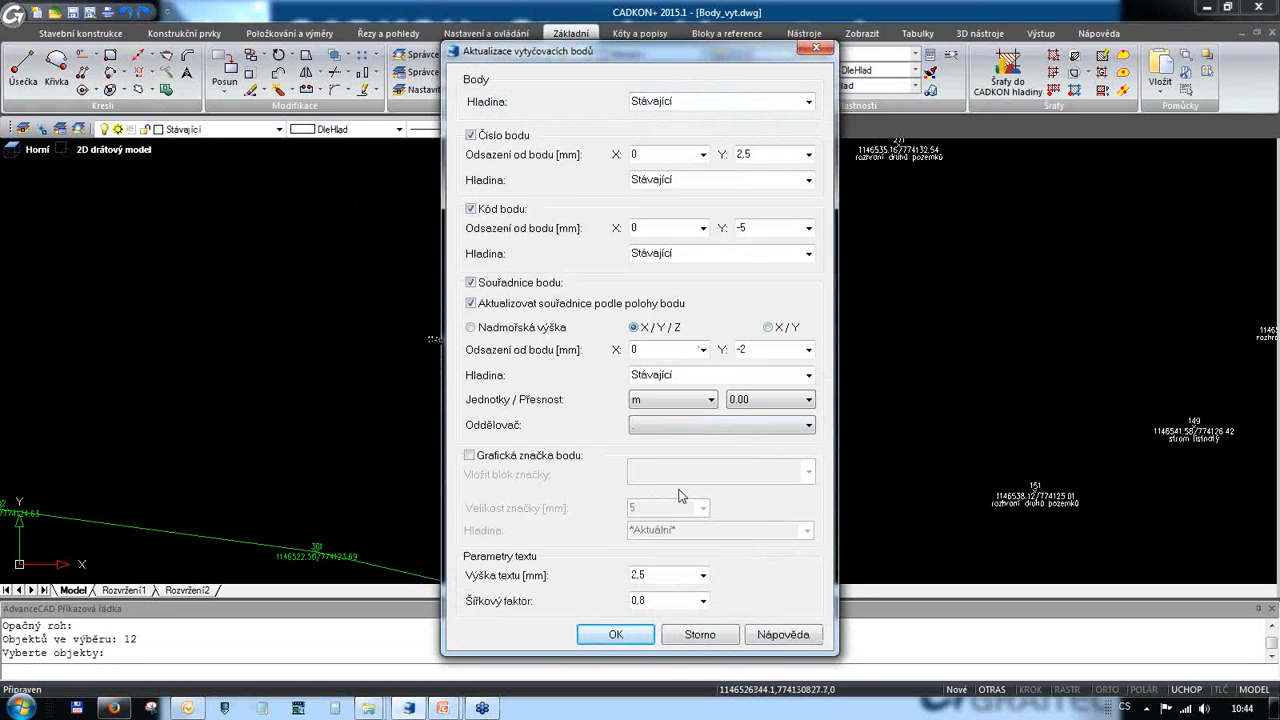
click(615, 634)
scroll(781, 290, up, 5)
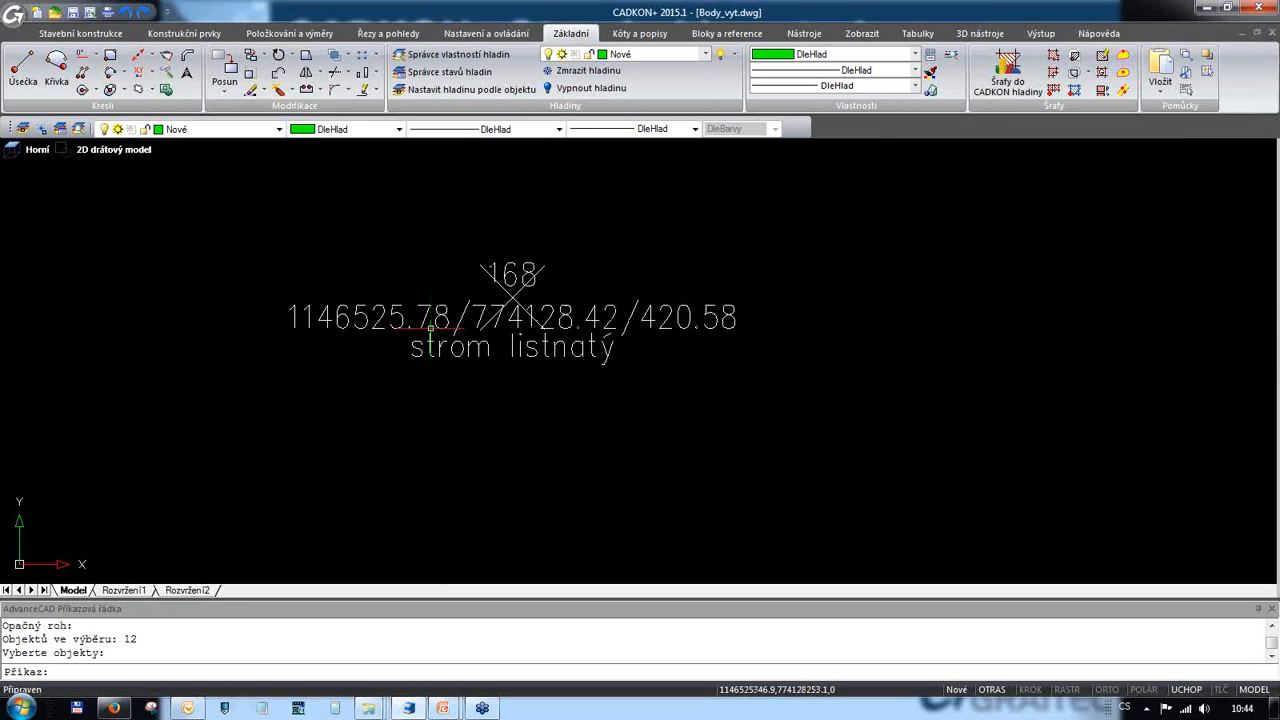
scroll(430, 326, down, 5)
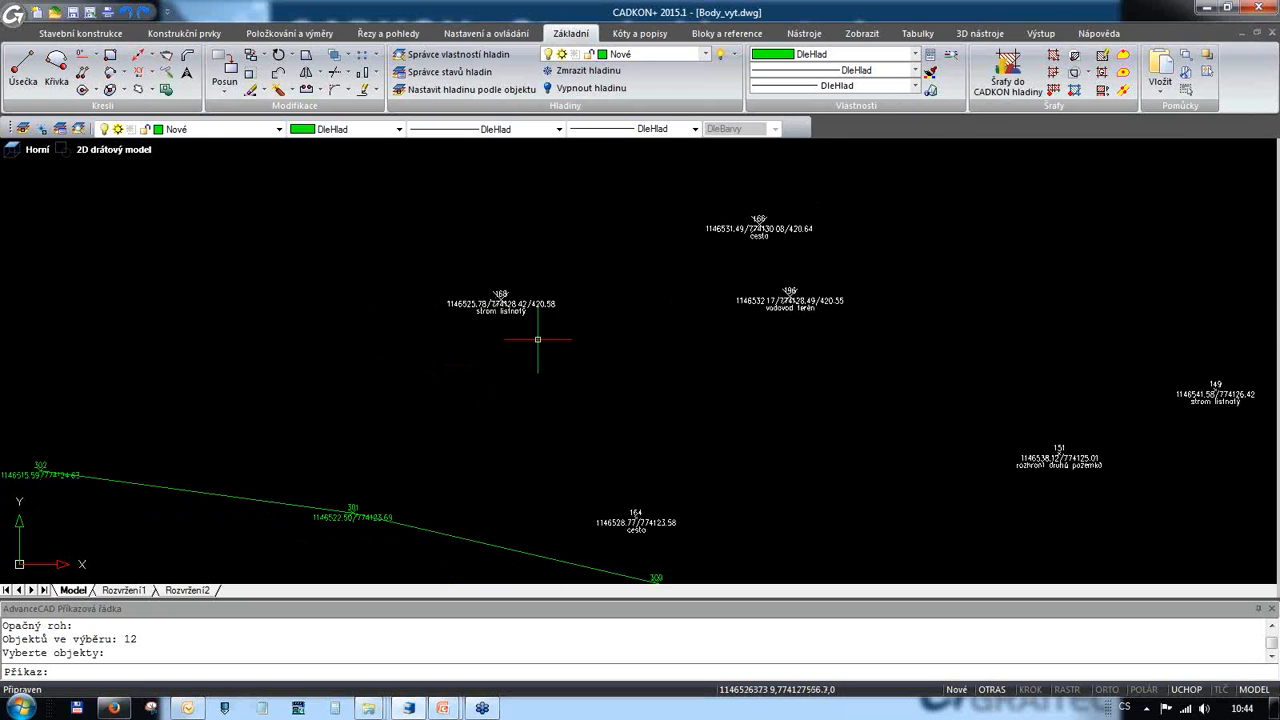
Step: Examine the Aktualizace vytyčovacích bodů settings for the existing points between 168 and 151 and leave them without applying
click(151, 74)
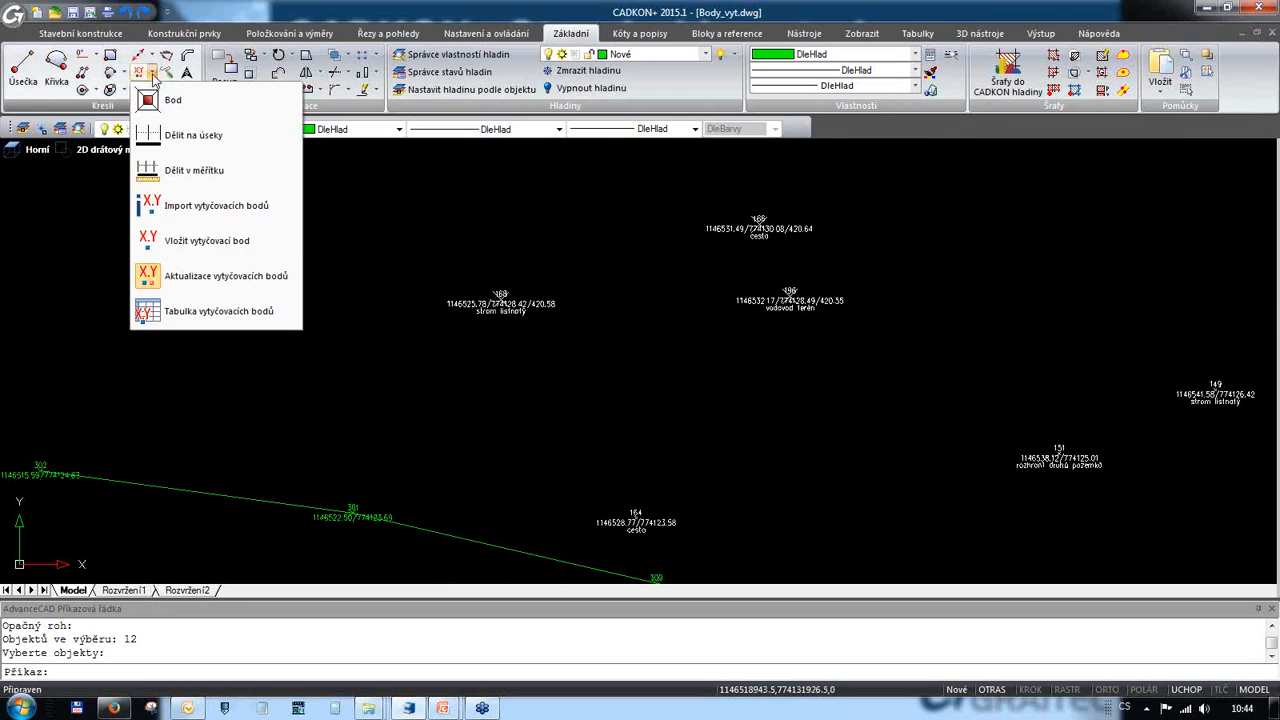
click(209, 285)
click(1104, 531)
click(415, 191)
key(Return)
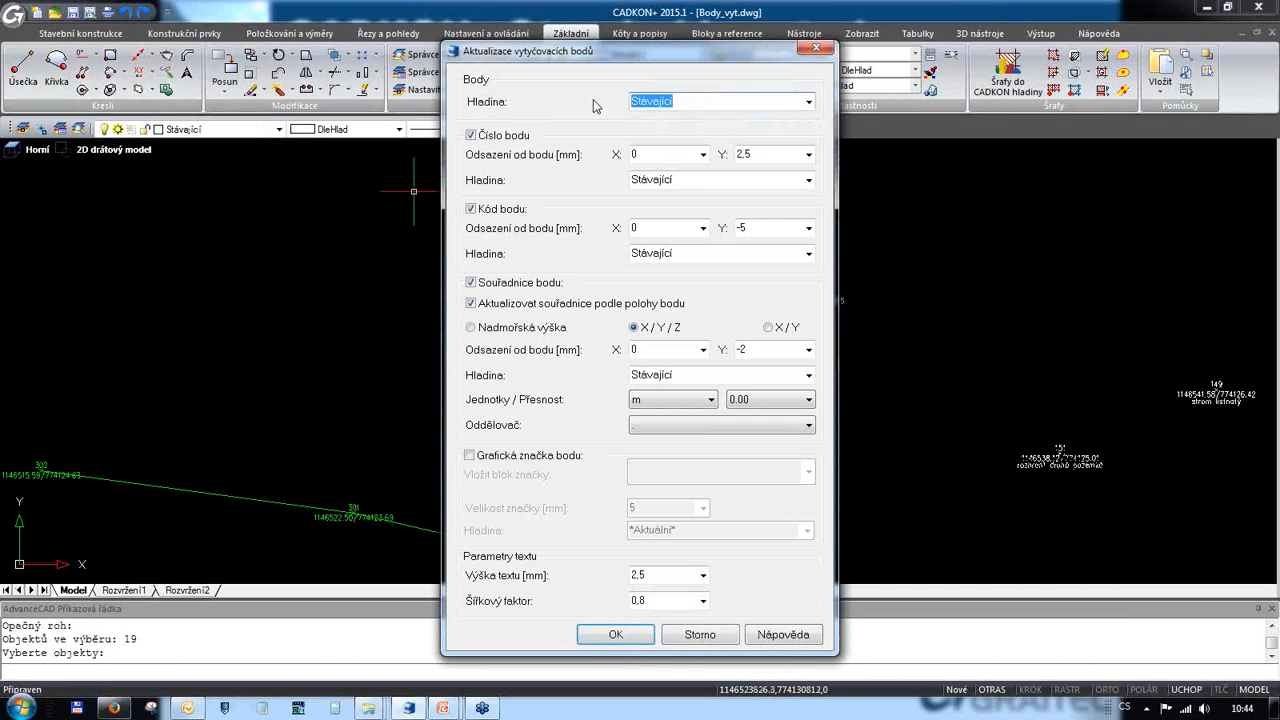
drag(655, 56, 593, 49)
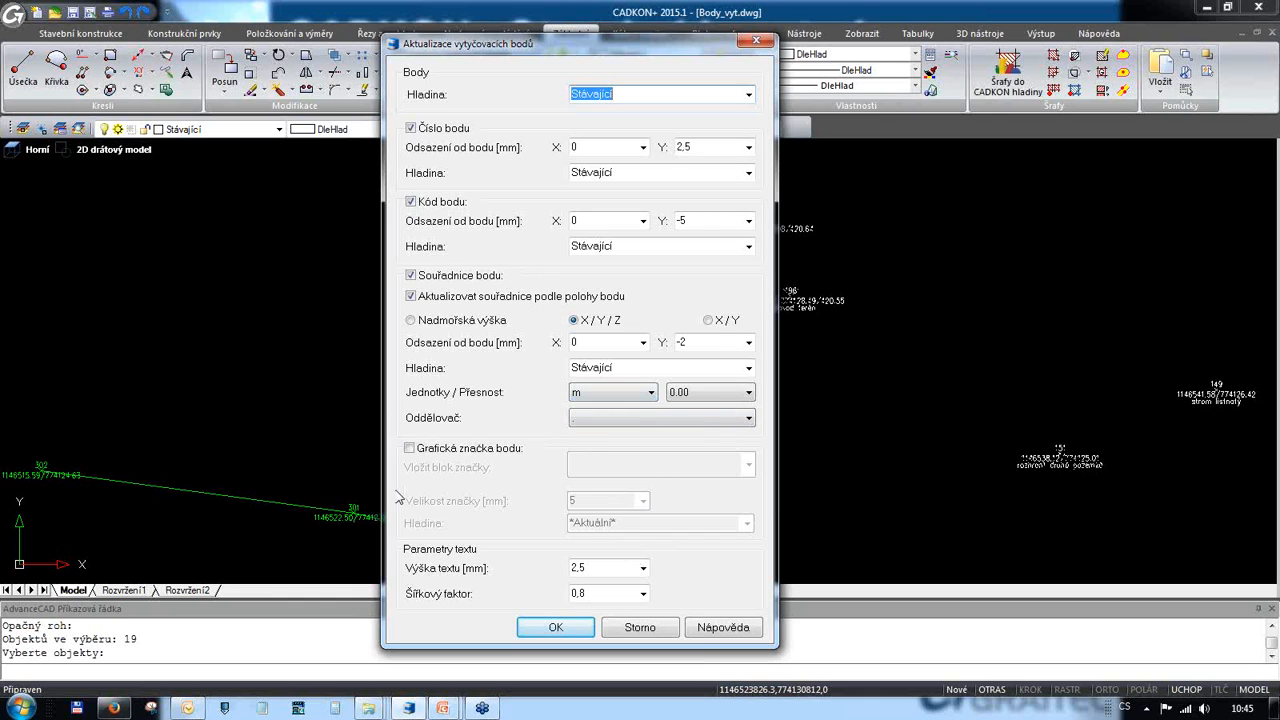
click(640, 627)
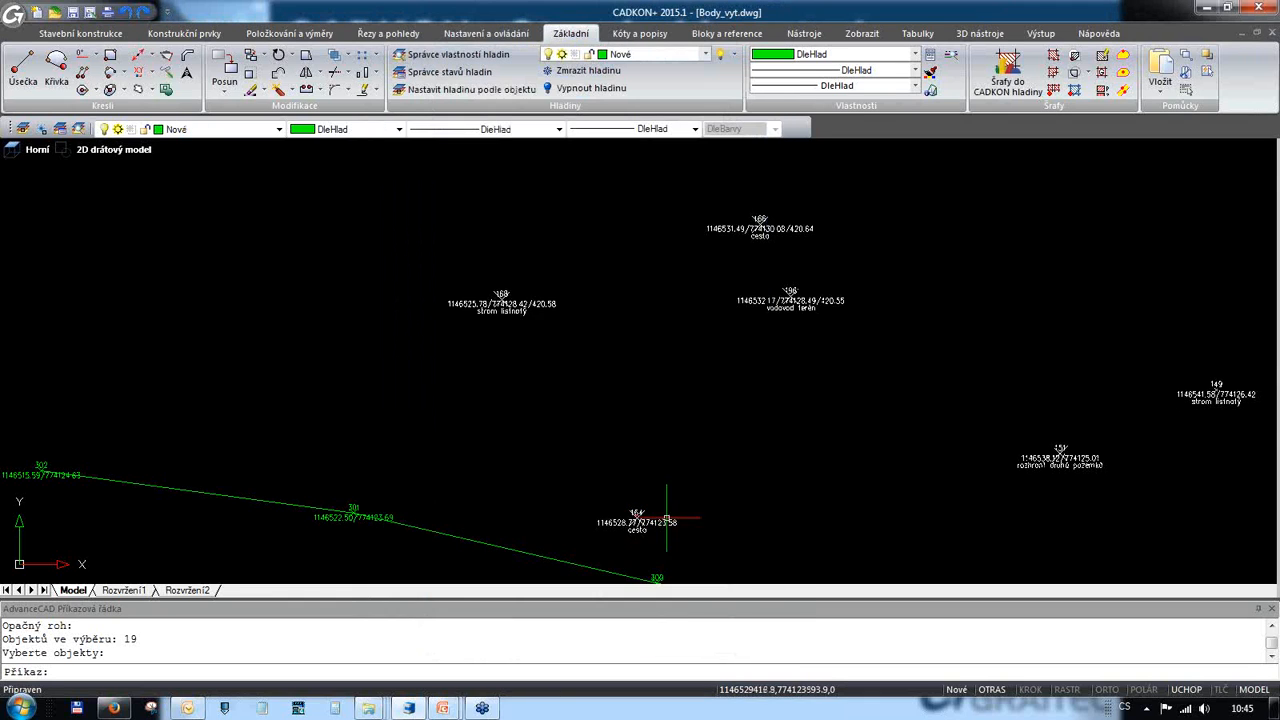
Step: Update polyline points 300, 301 and 302 with X/Y/Z coordinates and a 5 mm graphic mark of a circle with a diagonal cross
middle_drag(660, 565, 608, 349)
scroll(608, 349, up, 6)
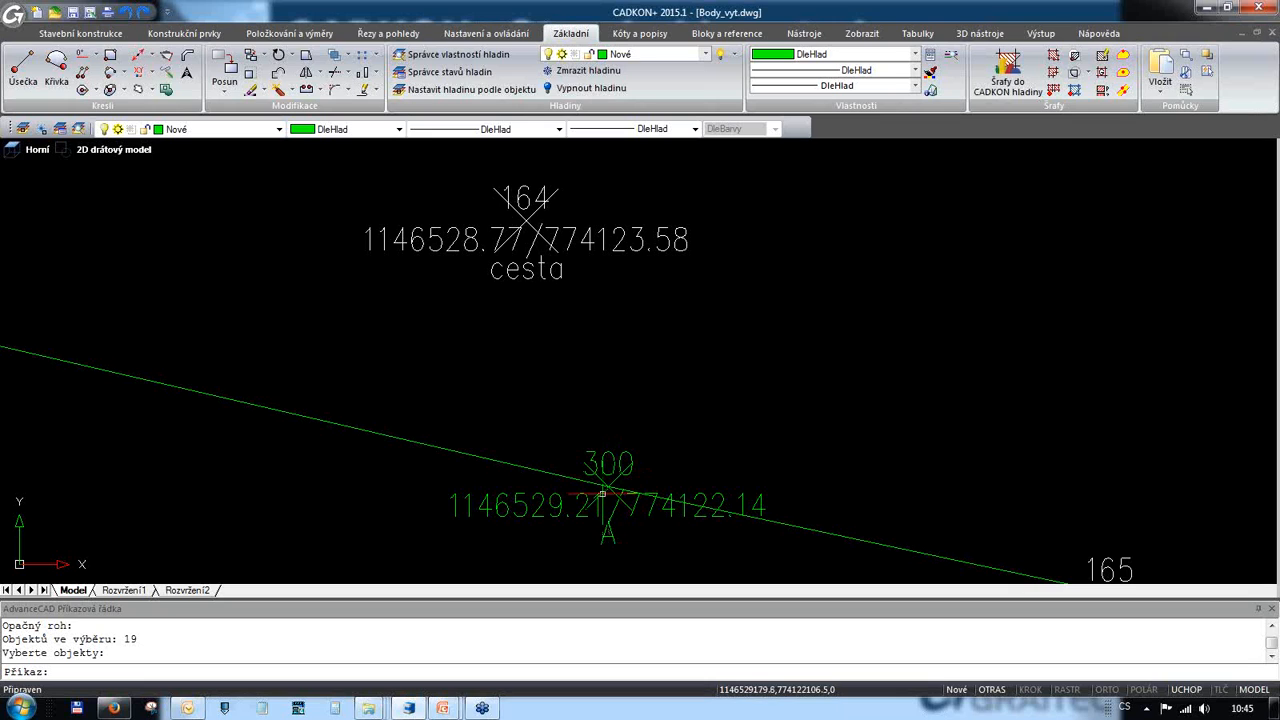
scroll(603, 493, down, 6)
click(139, 73)
click(748, 486)
click(485, 411)
click(548, 452)
click(232, 313)
right_click(232, 313)
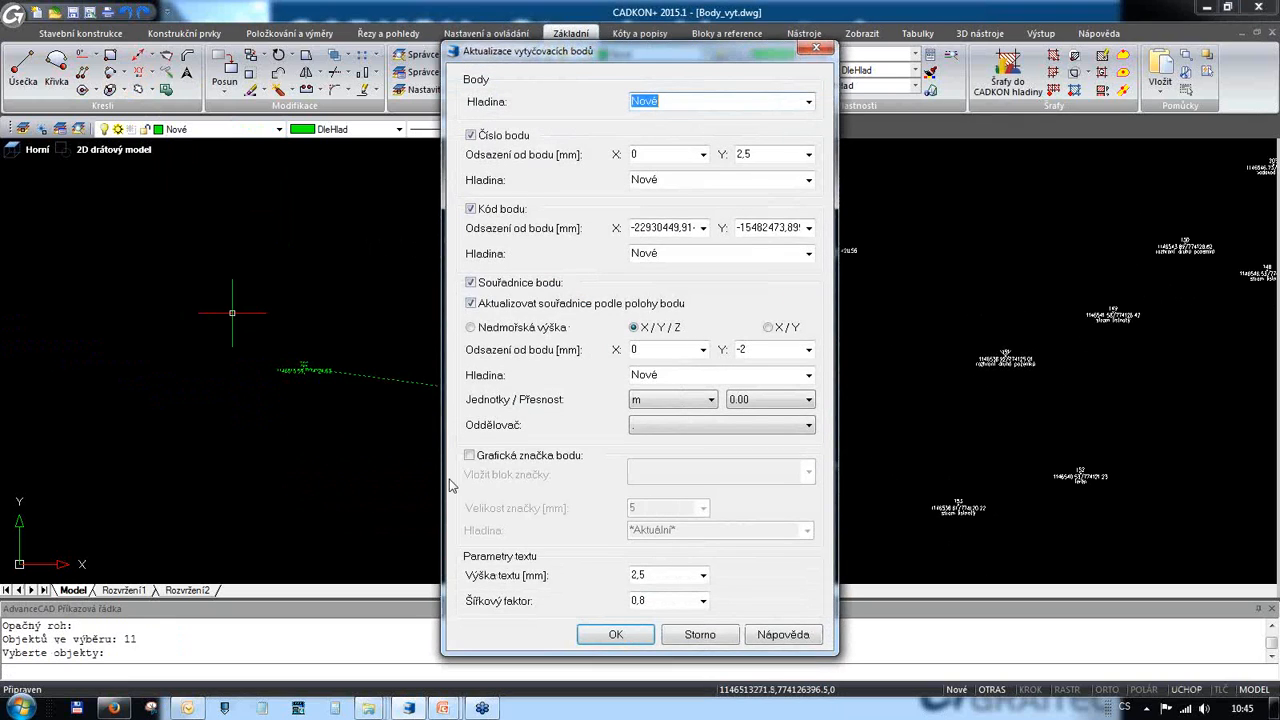
click(470, 456)
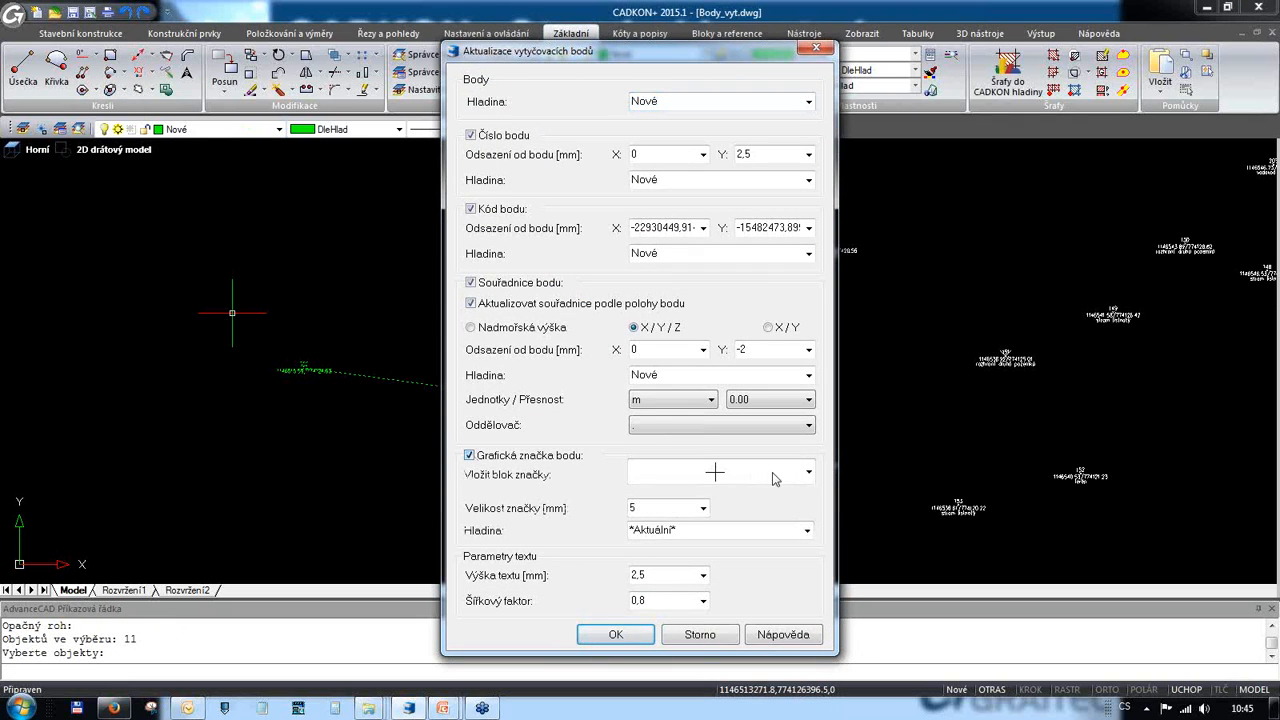
click(809, 473)
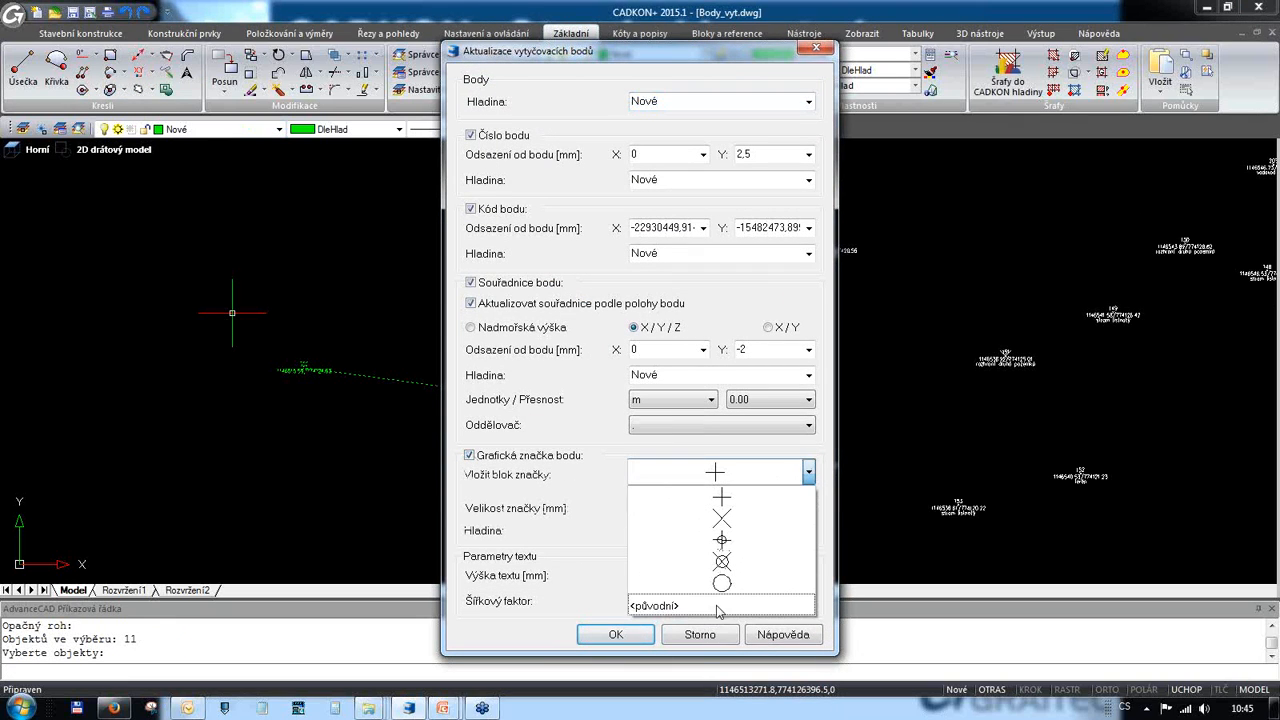
click(743, 565)
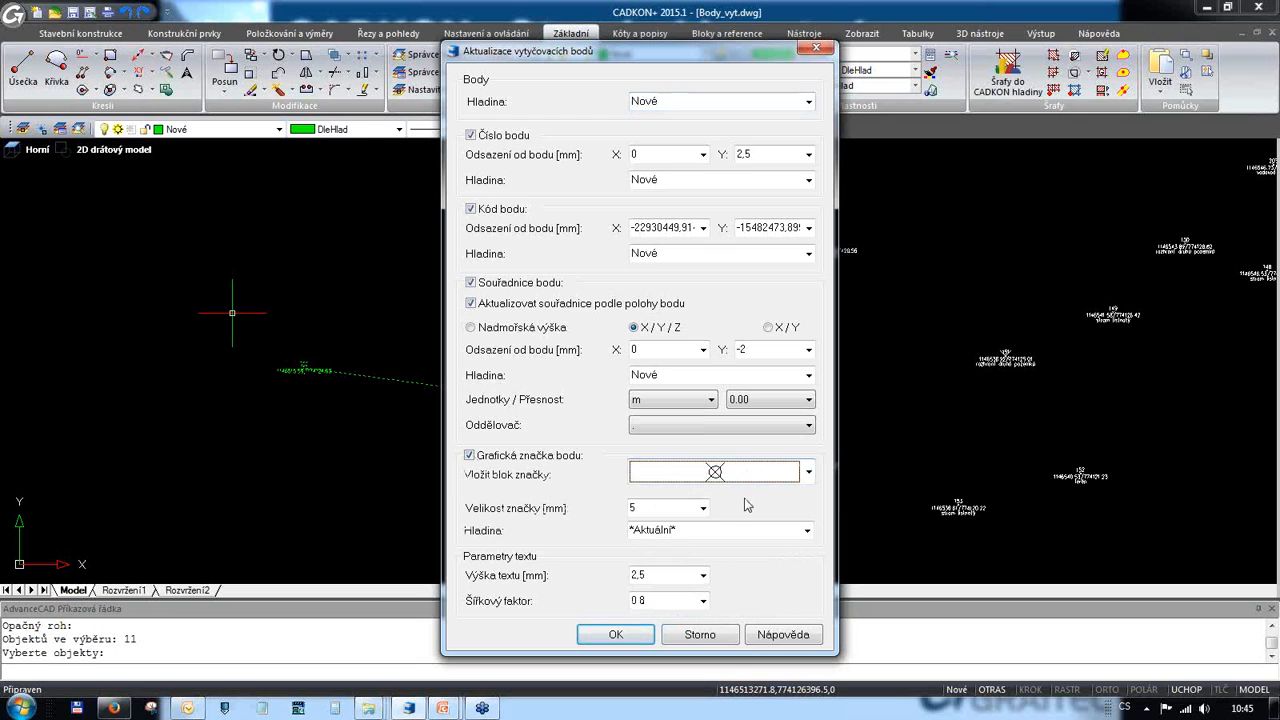
key(Tab)
click(625, 637)
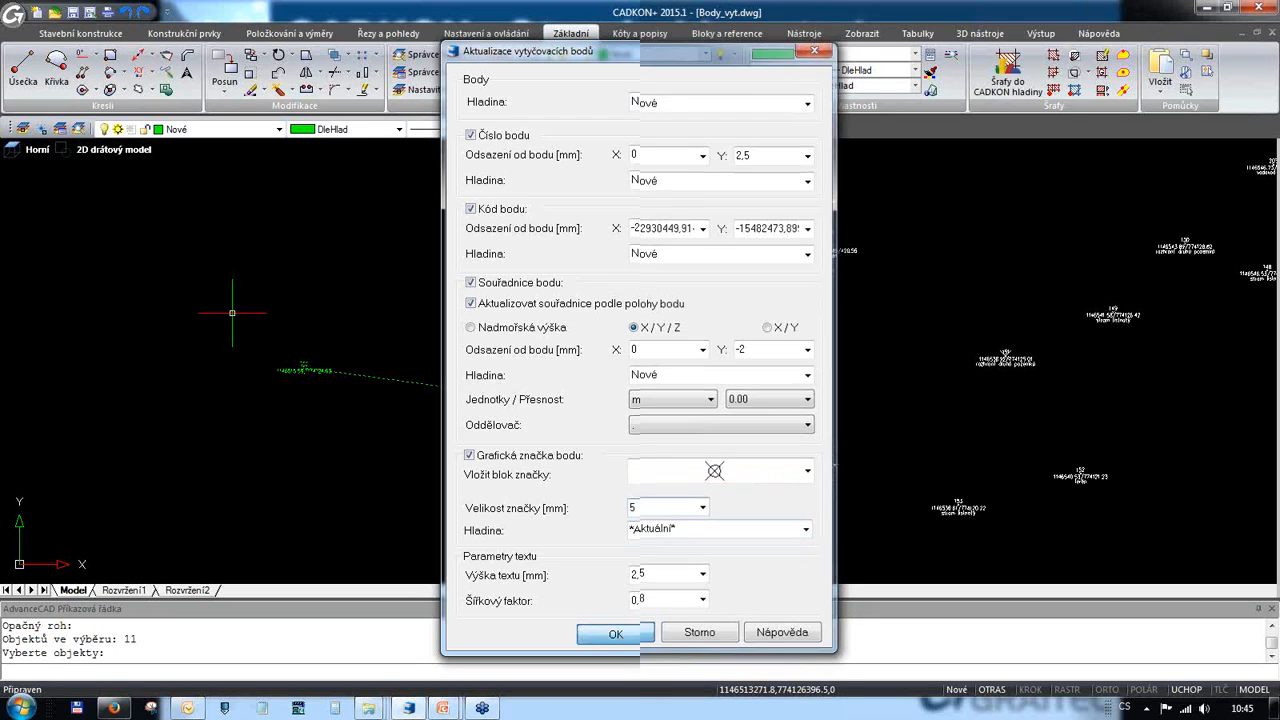
scroll(744, 456, up, 5)
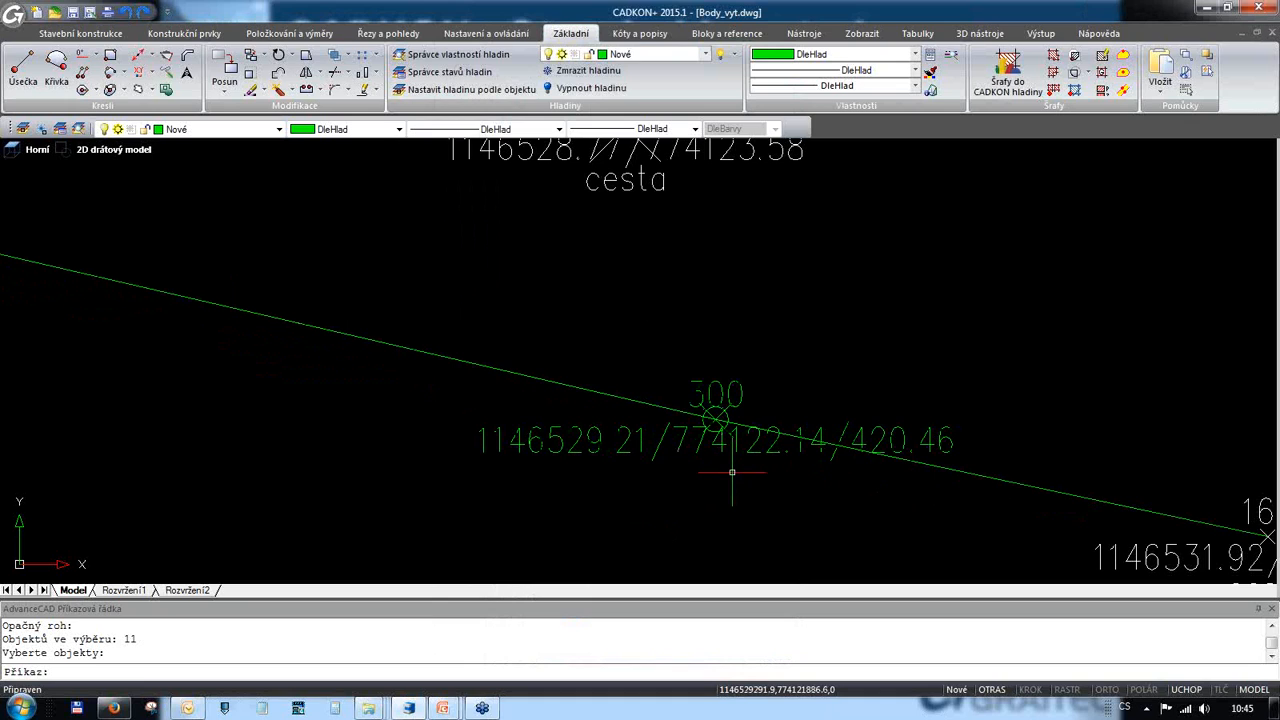
Step: Draw a single line from setting-out point 302 toward the northwest and end the line command
scroll(732, 447, down, 3)
middle_drag(251, 355, 643, 386)
scroll(652, 366, up, 2)
scroll(652, 366, down, 3)
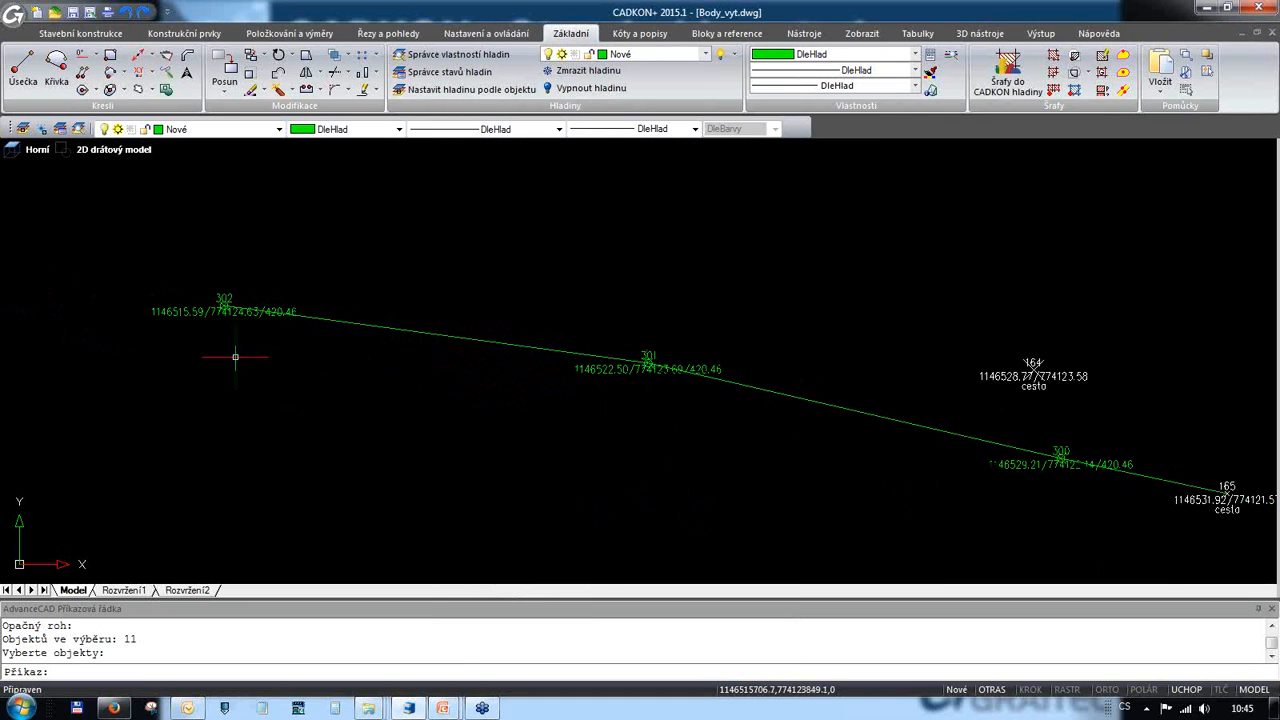
middle_drag(229, 357, 571, 366)
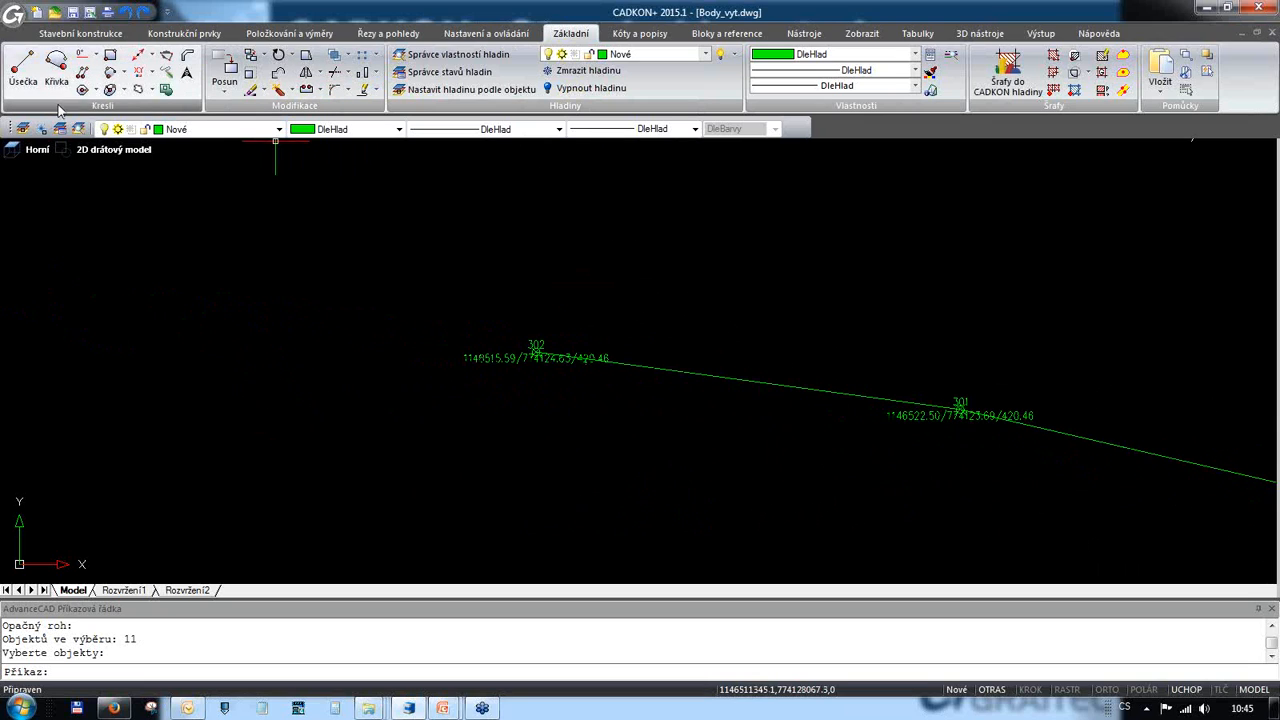
click(23, 72)
scroll(536, 352, up, 5)
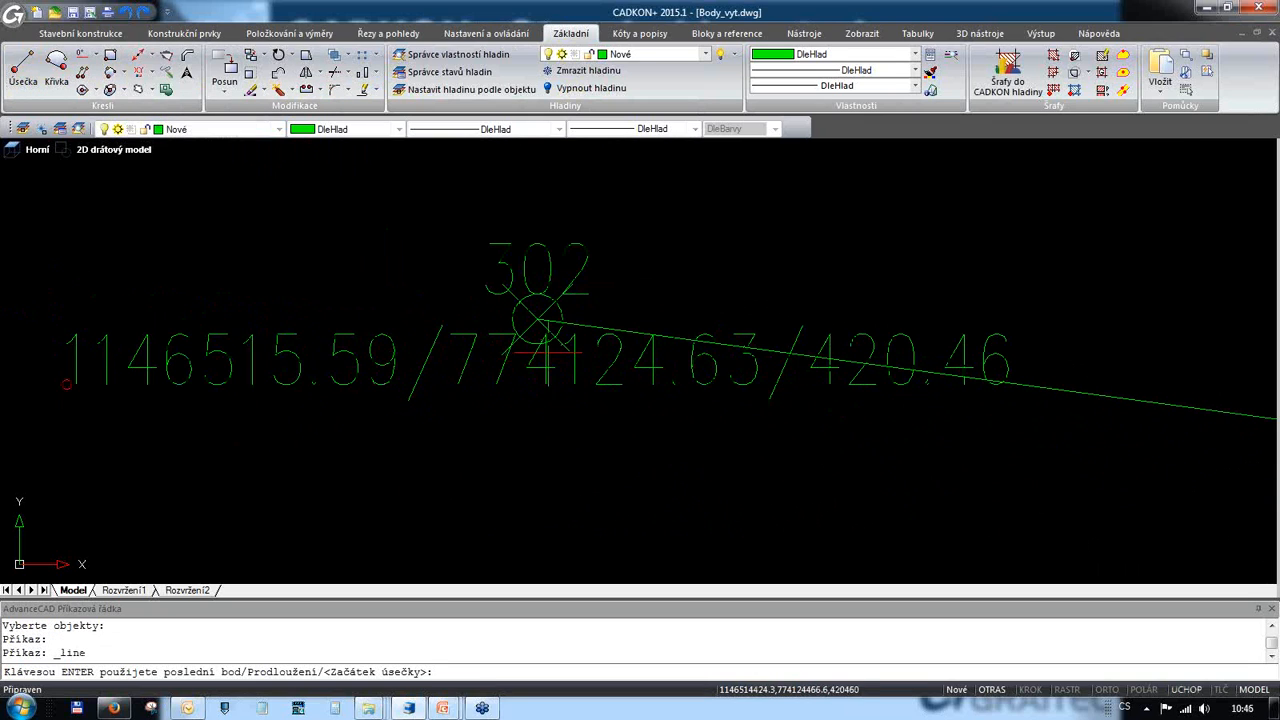
click(549, 314)
scroll(1065, 495, down, 5)
click(583, 304)
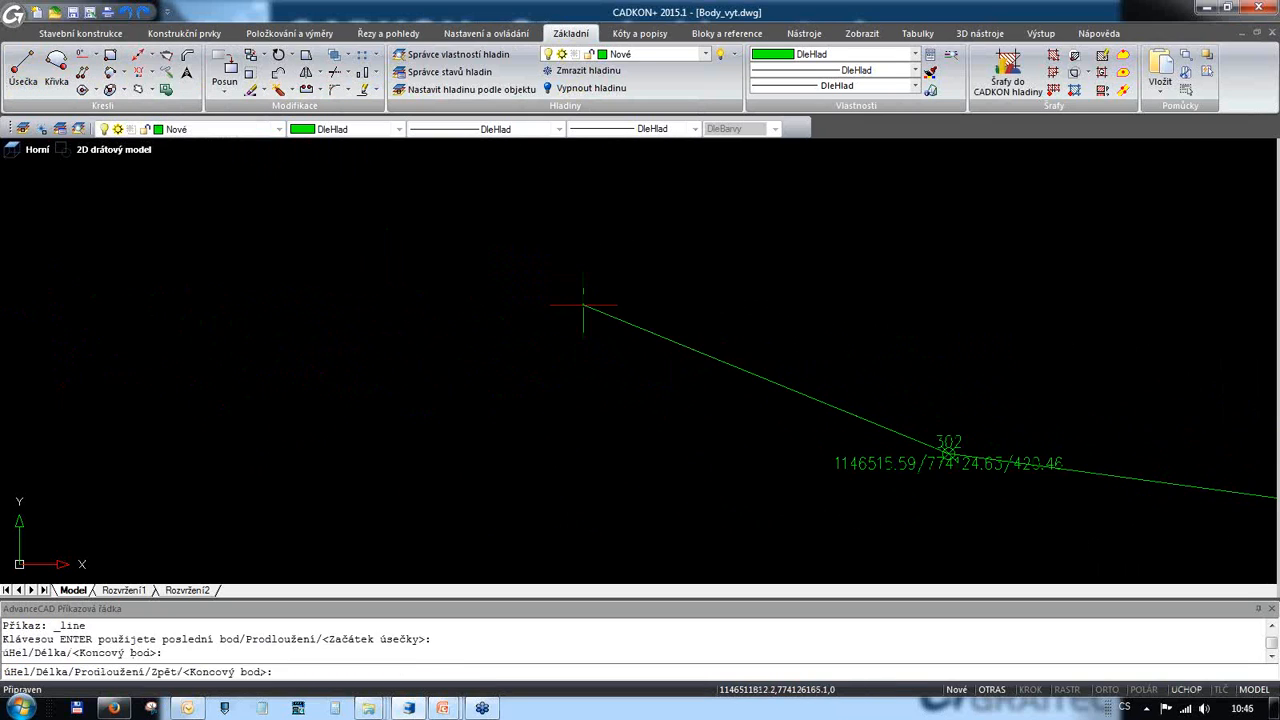
key(Escape)
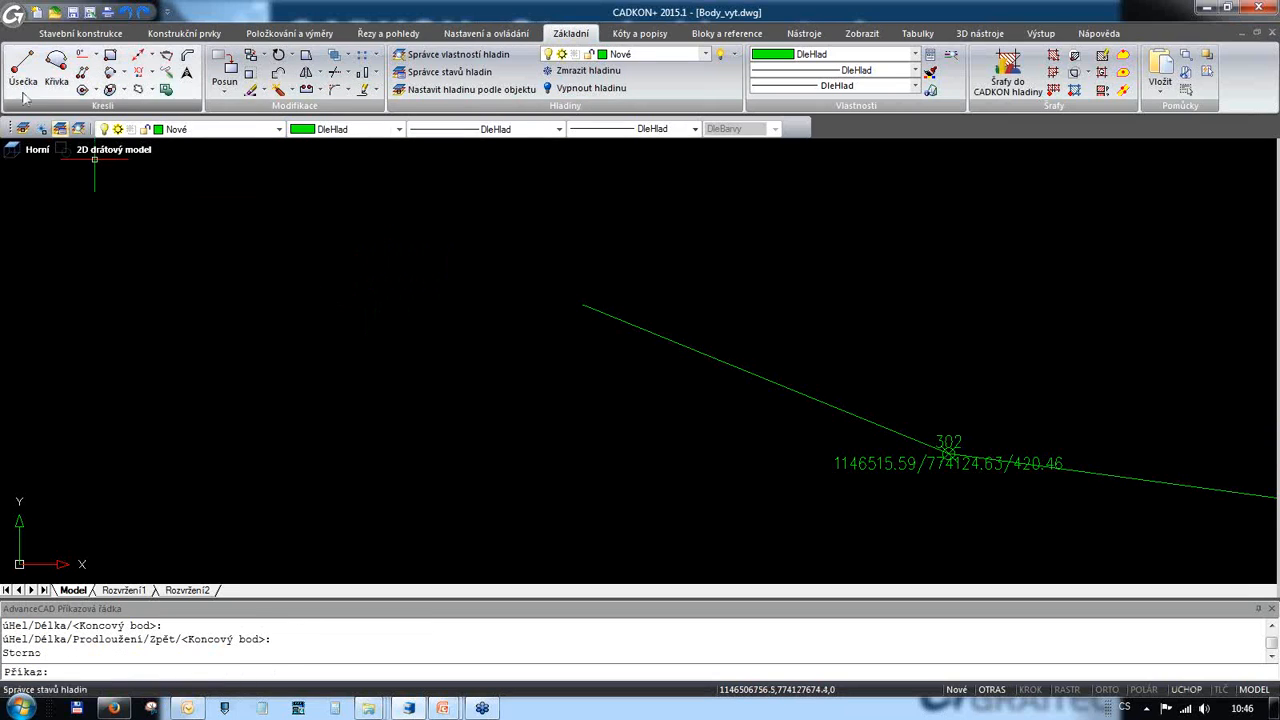
Step: Insert setting-out point 303 with X/Y/Z coordinates and the diagonally crossed circle mark at the new line's free end
click(151, 73)
click(236, 244)
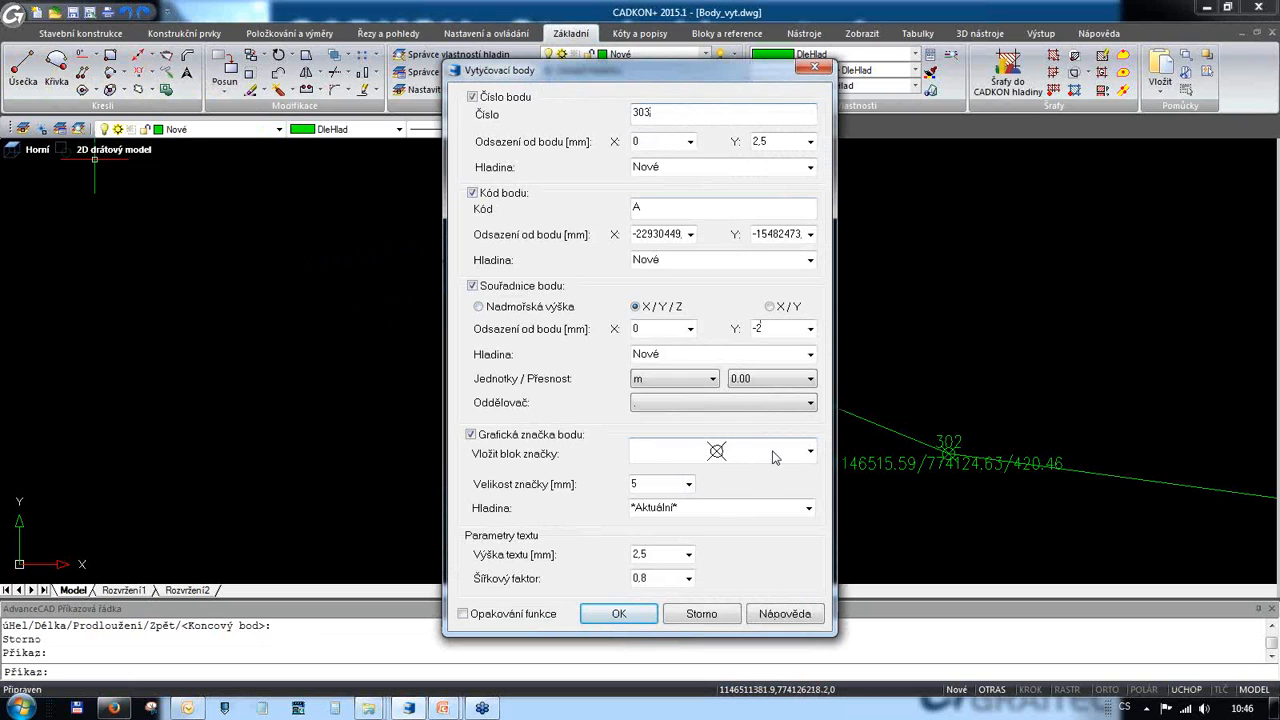
click(619, 613)
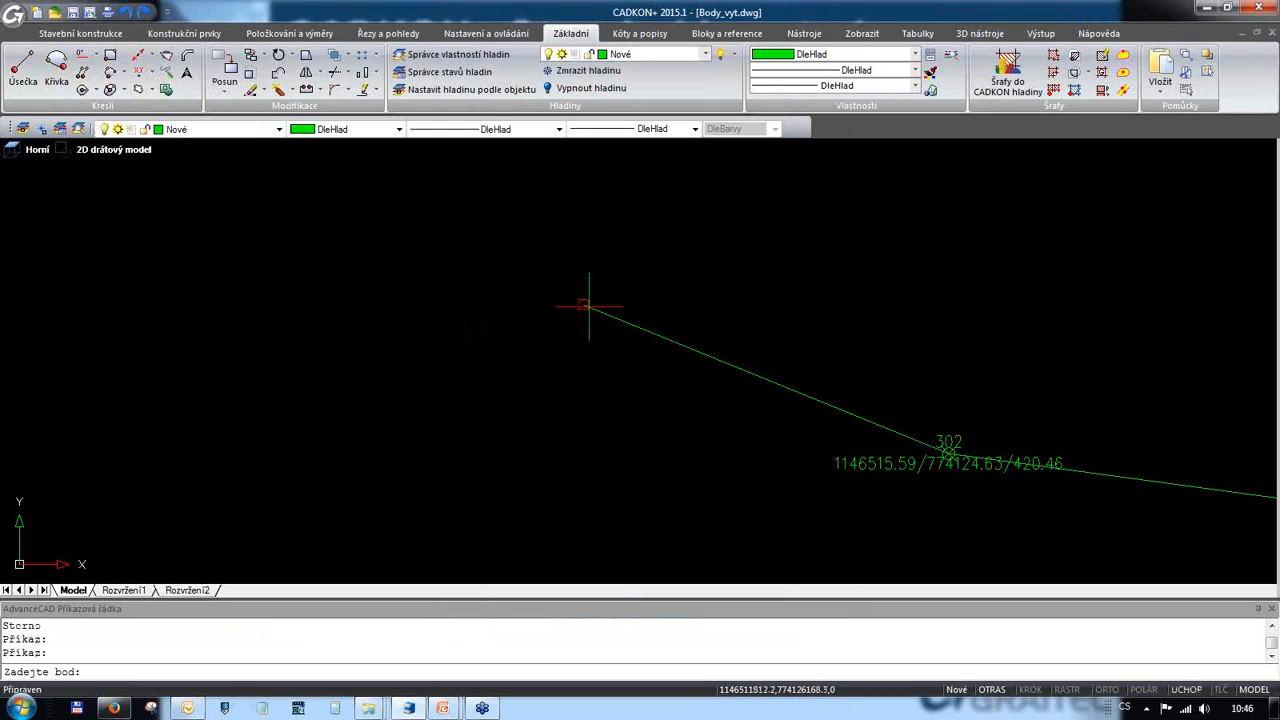
click(583, 305)
scroll(625, 300, up, 3)
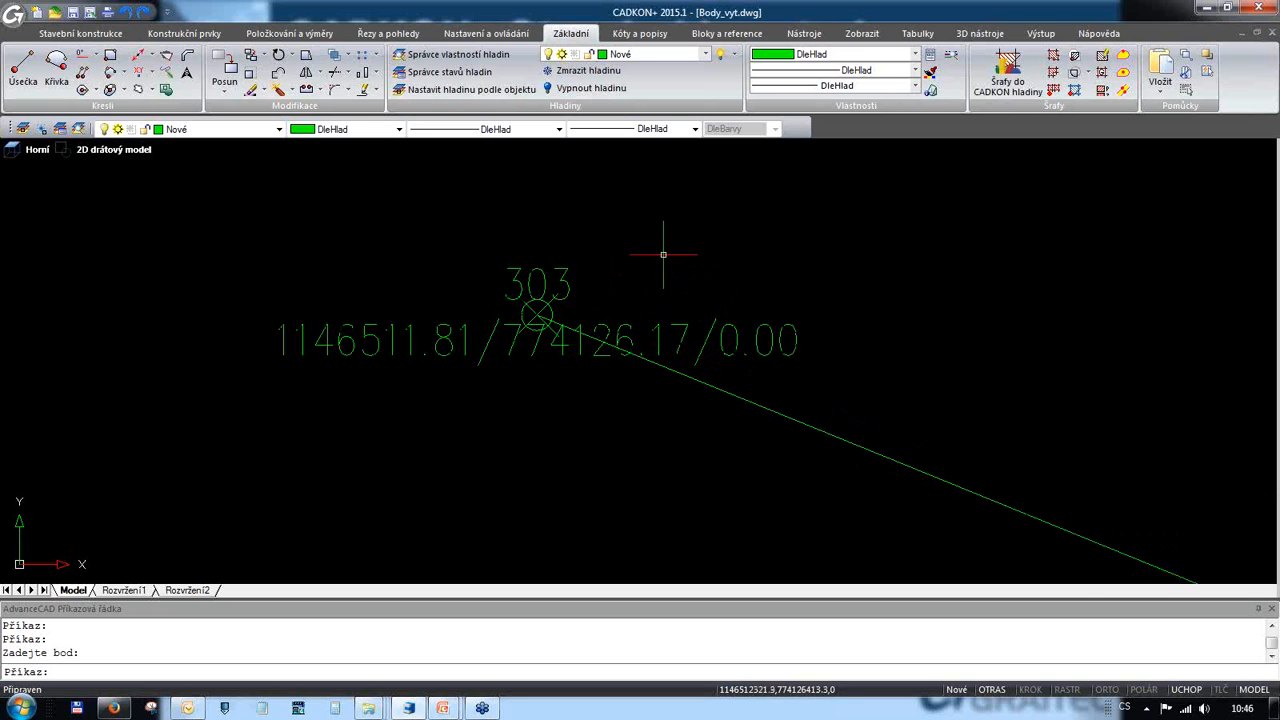
Step: Start a table of setting-out points and select all points in the drawing, including the green polyline's points, as its content
scroll(620, 258, down, 8)
middle_drag(1043, 246, 514, 286)
key(Escape)
scroll(535, 310, down, 3)
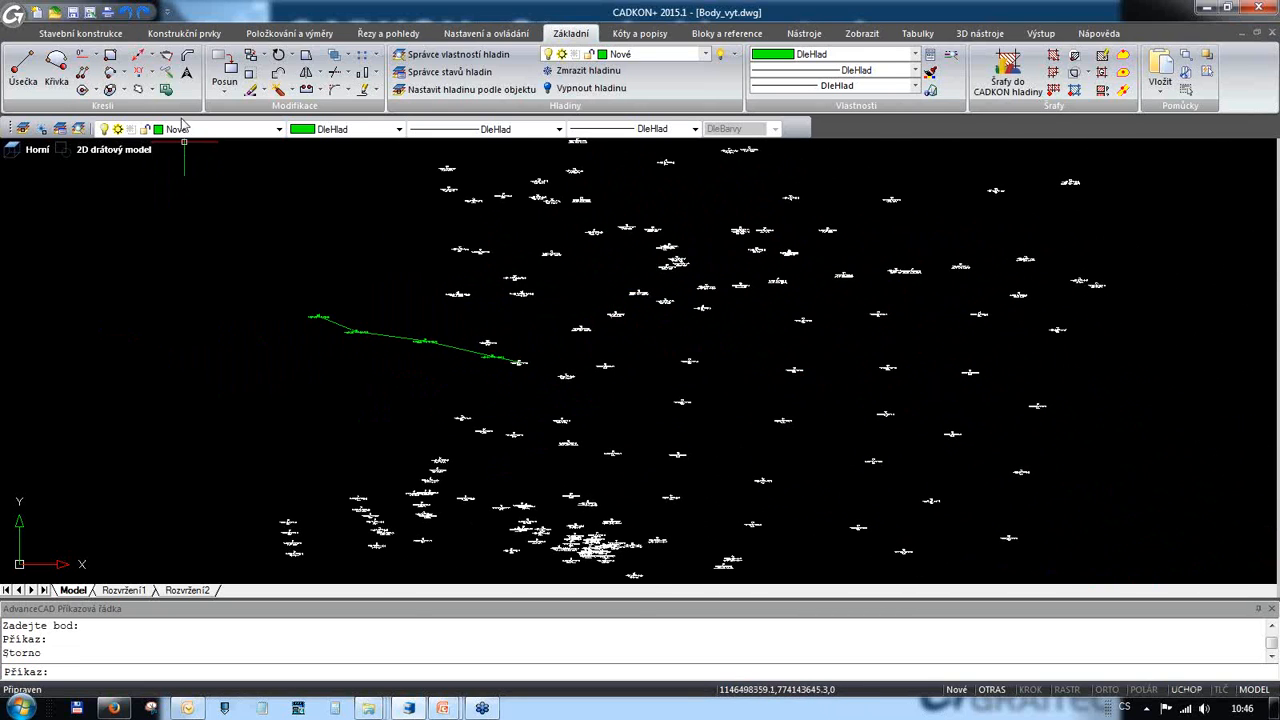
click(151, 72)
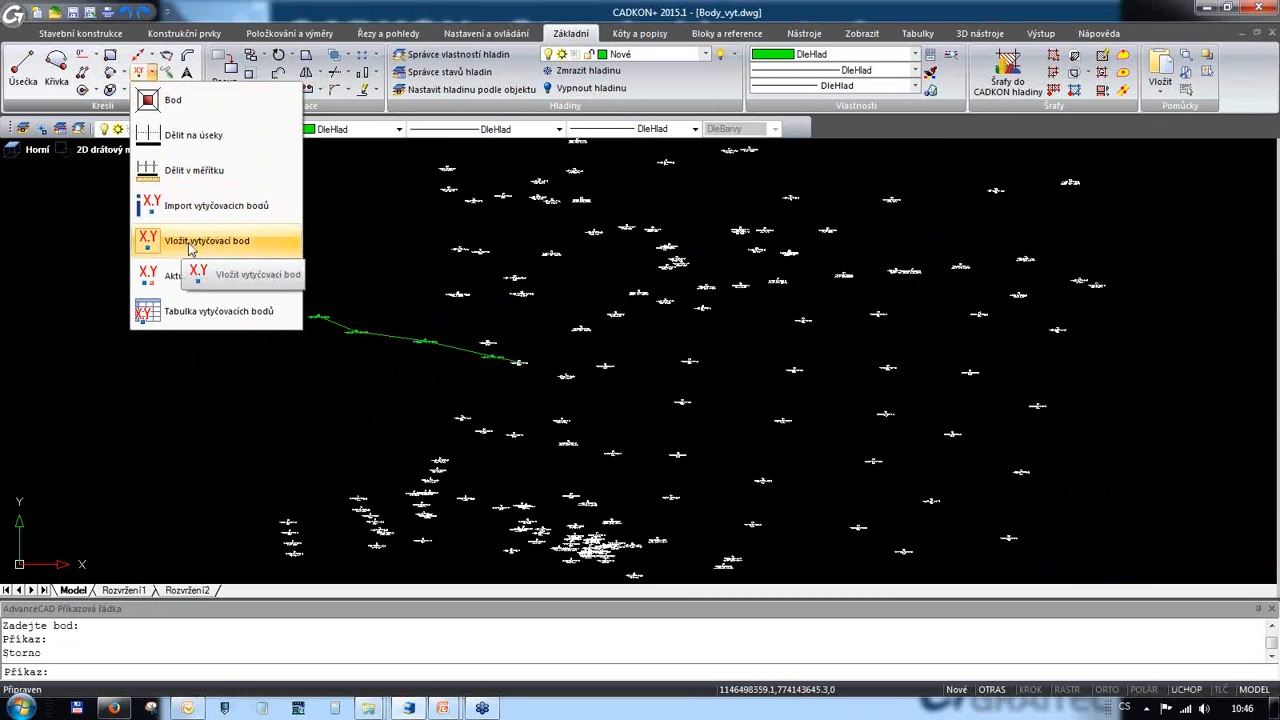
click(206, 315)
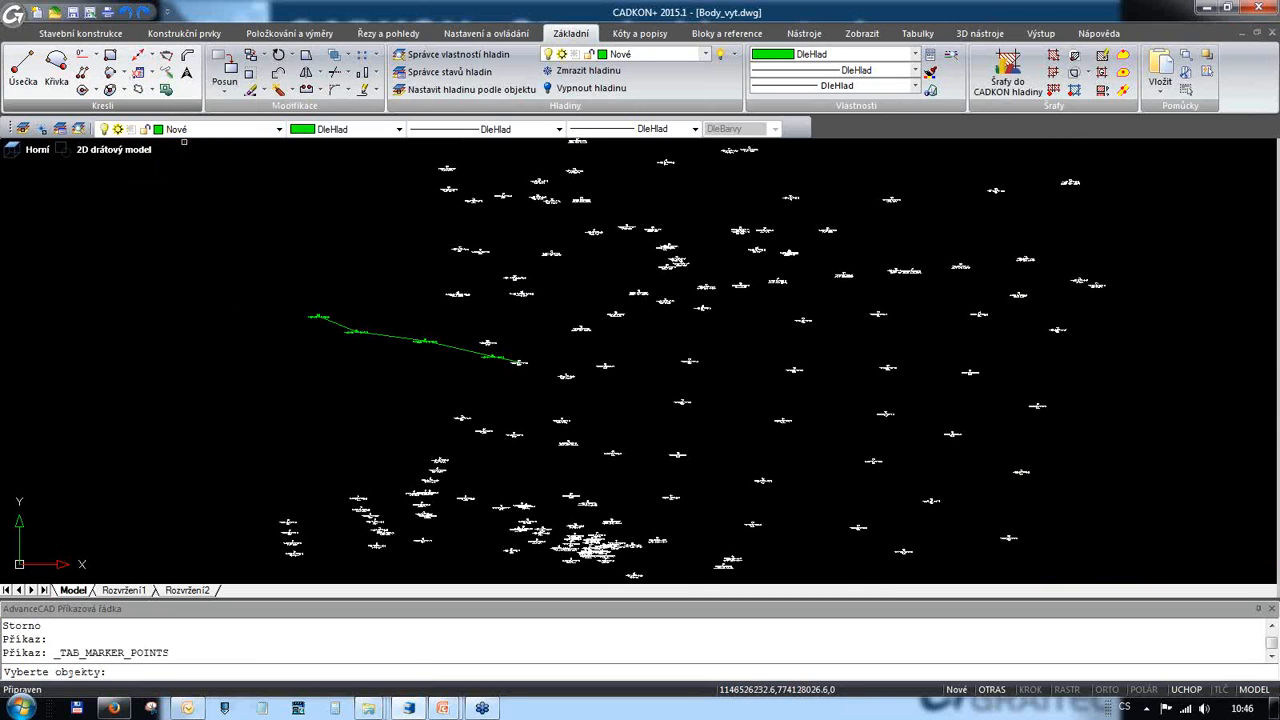
scroll(599, 353, down, 5)
click(830, 536)
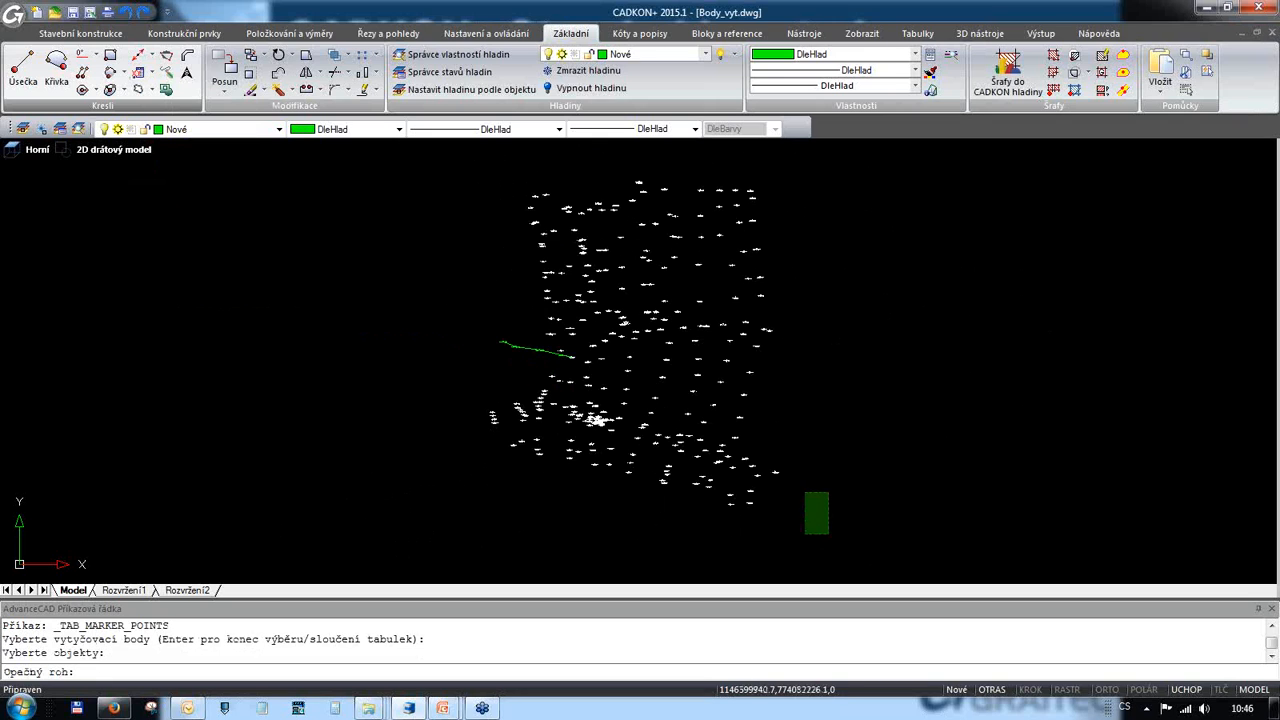
click(424, 174)
key(Return)
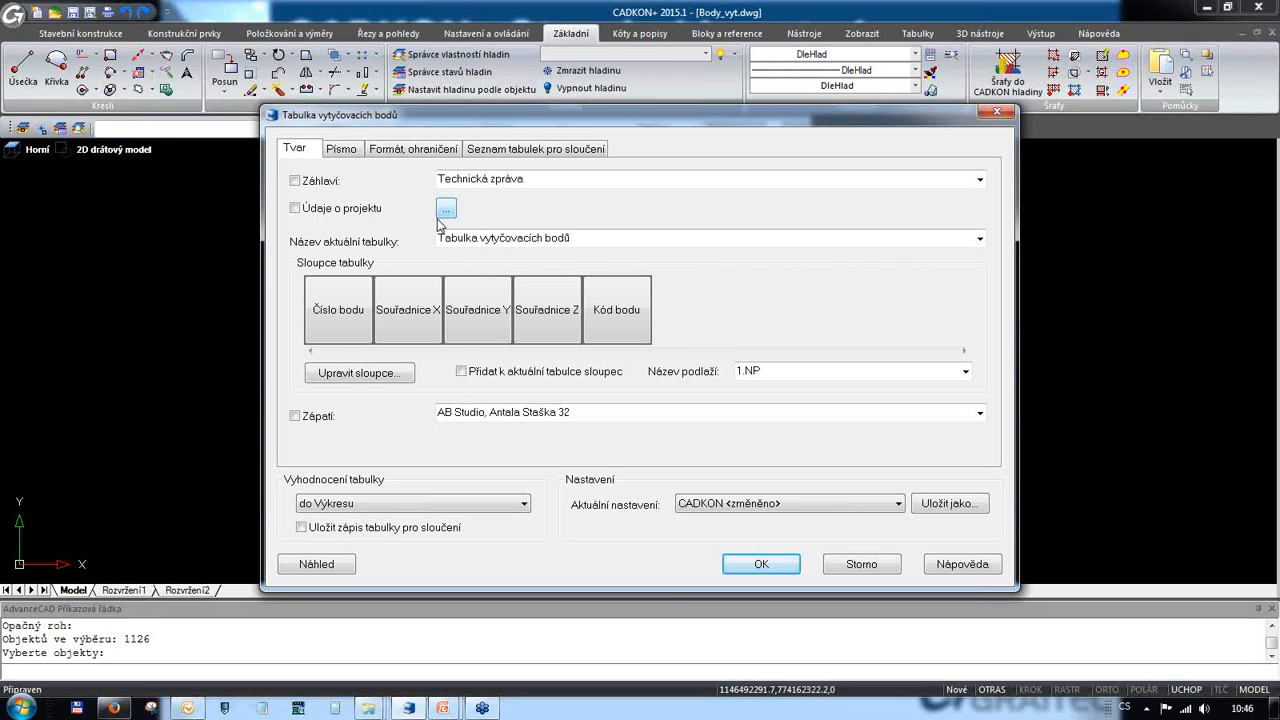
Step: Move the Souřadnice Y column ahead of Souřadnice X in the table's column layout, keeping Kód bodu included
click(370, 375)
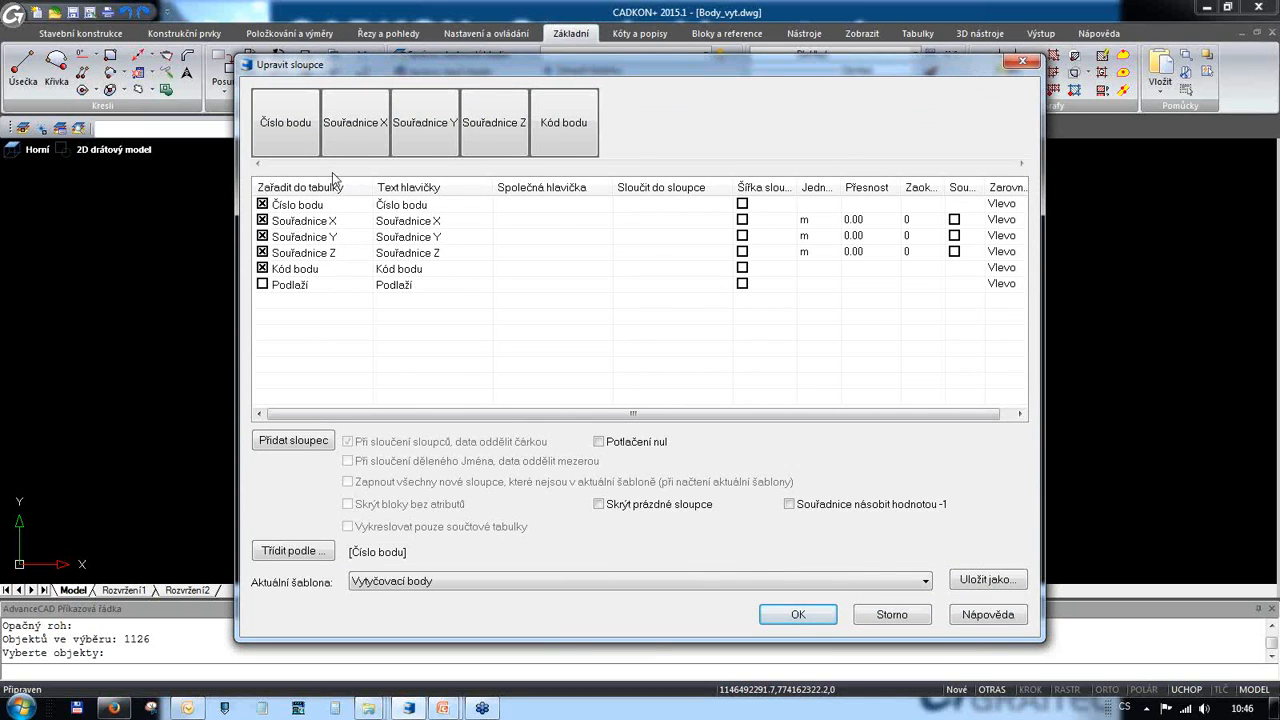
drag(424, 142, 352, 163)
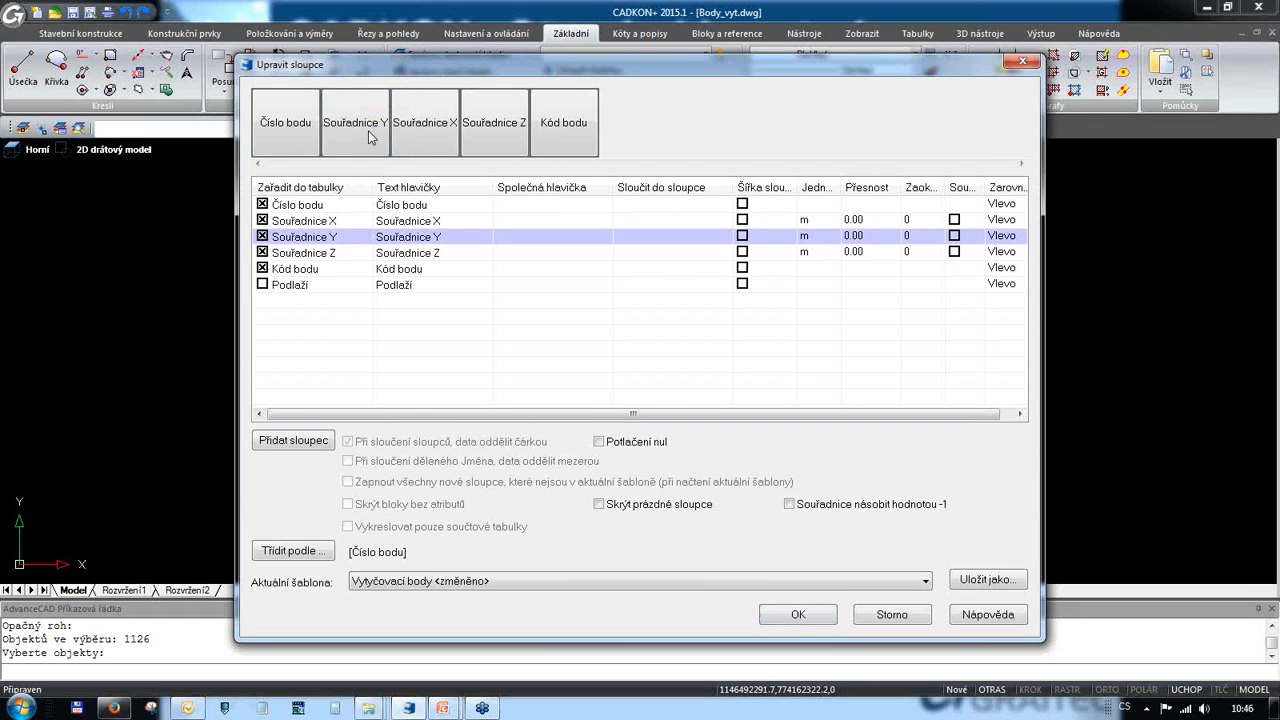
click(262, 268)
click(263, 268)
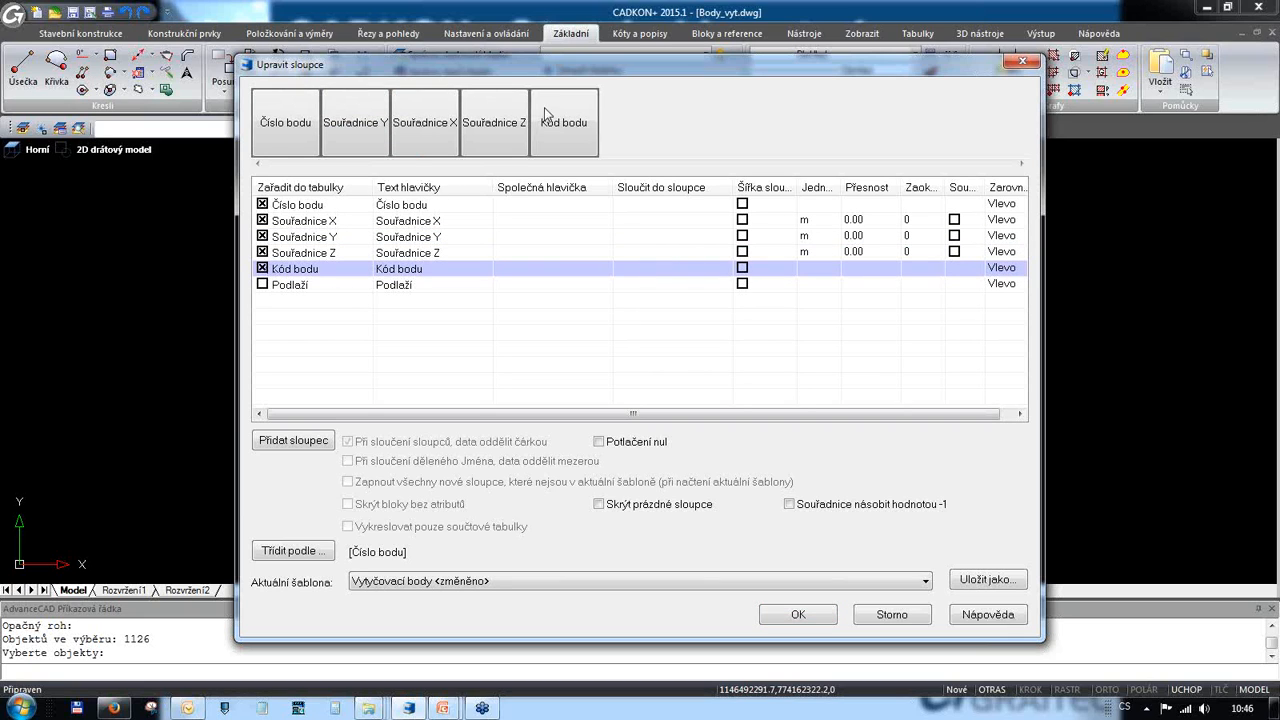
click(814, 620)
Step: Output the table of setting-out points to Excel and widen columns A to E to fit their contents
click(505, 511)
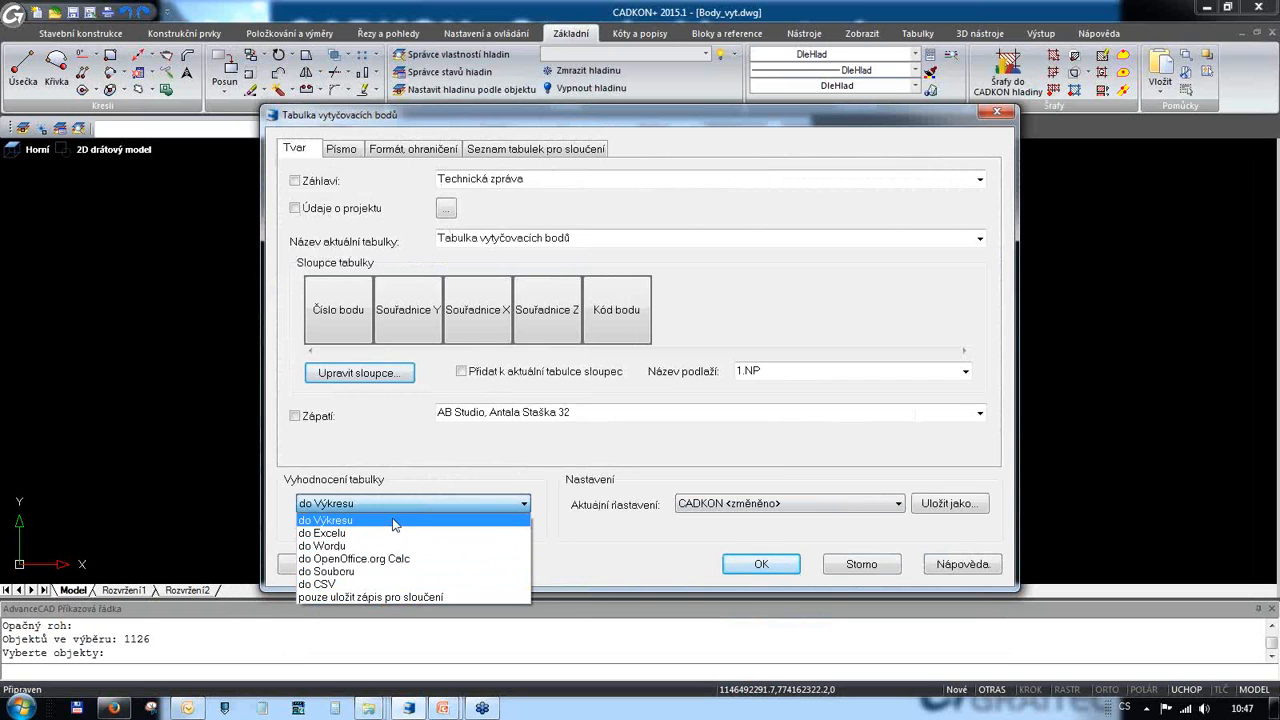
click(340, 533)
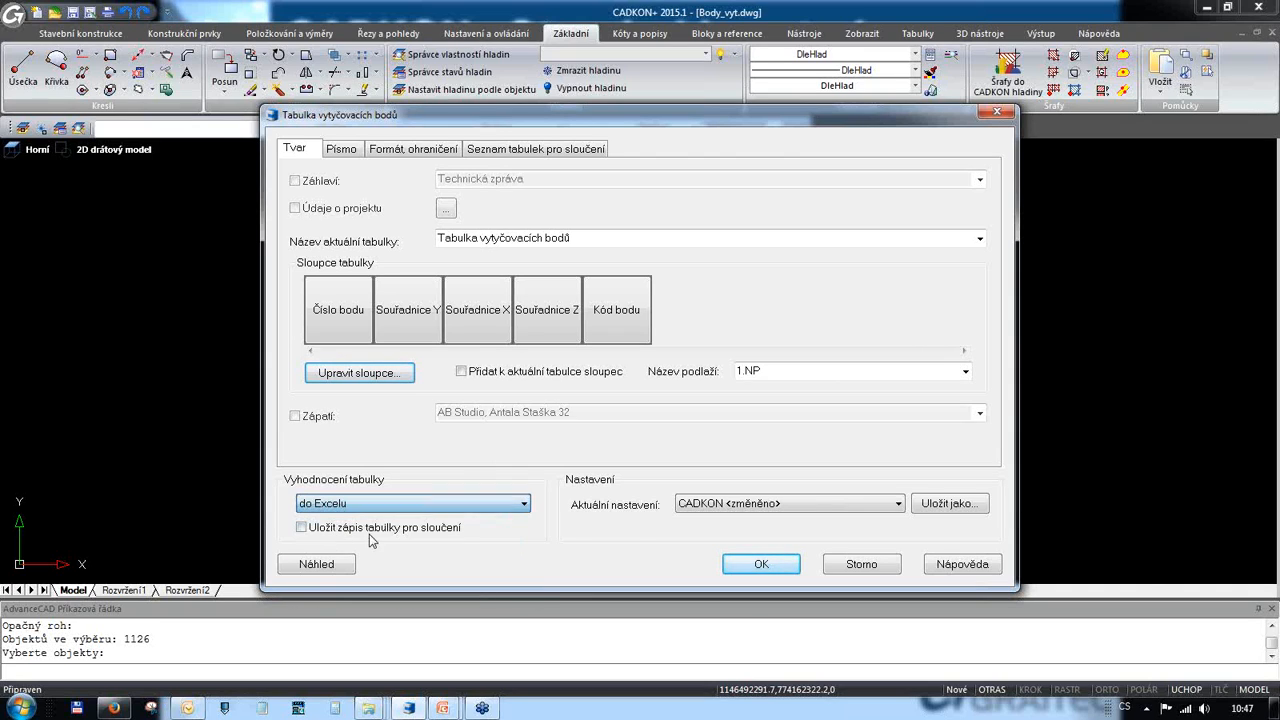
click(761, 564)
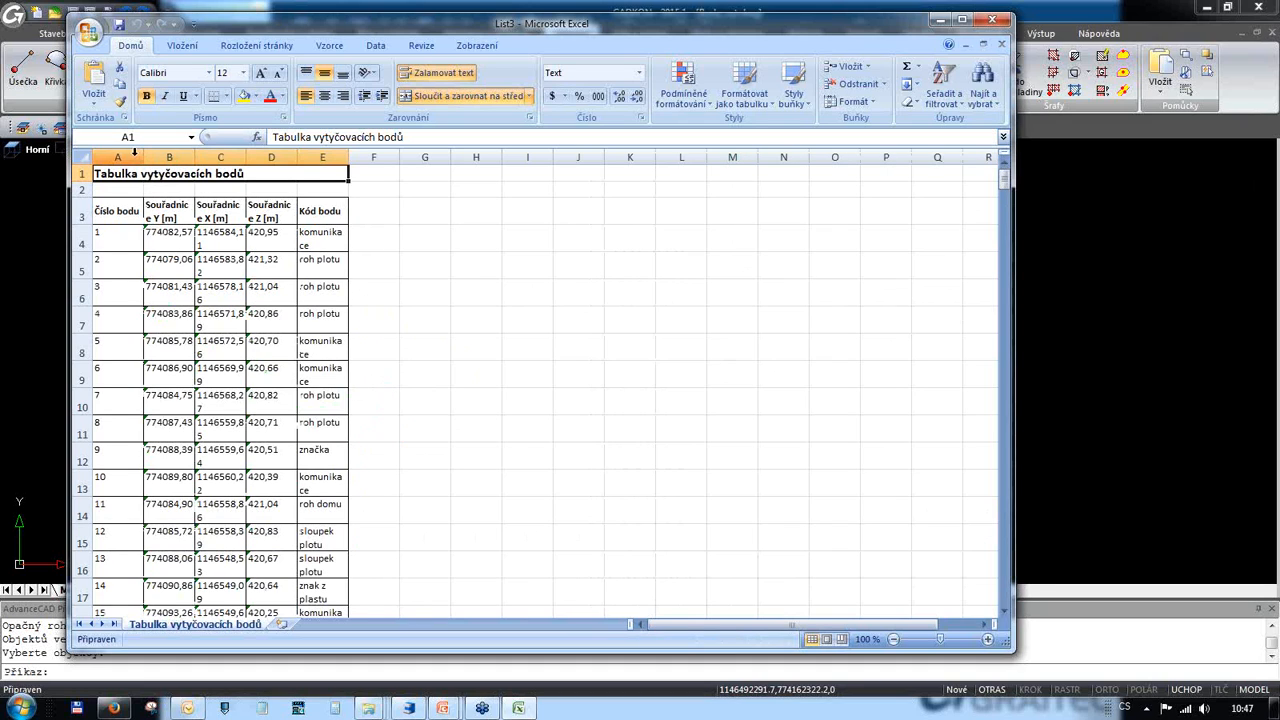
drag(143, 157, 584, 157)
Step: Examine the exported point list down to points 300 to 303, including the point code of 301, and return to its beginning
scroll(360, 497, down, 1)
scroll(360, 497, down, 20)
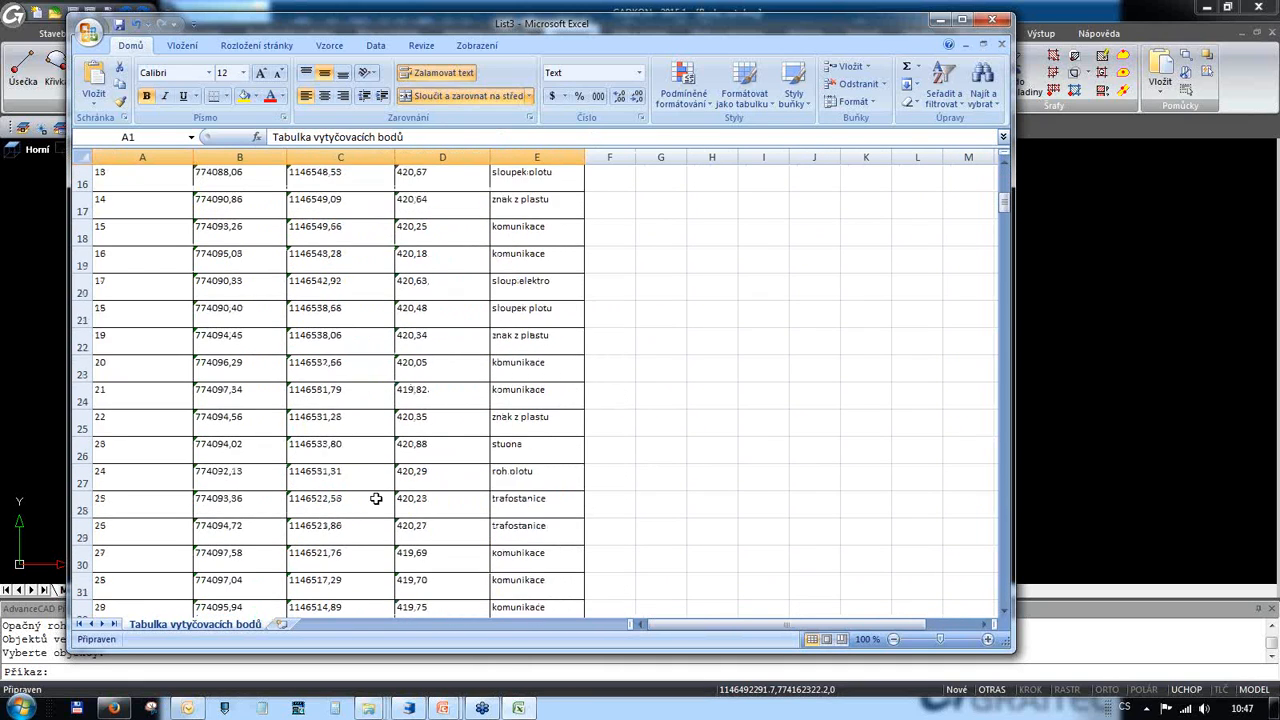
scroll(382, 497, down, 20)
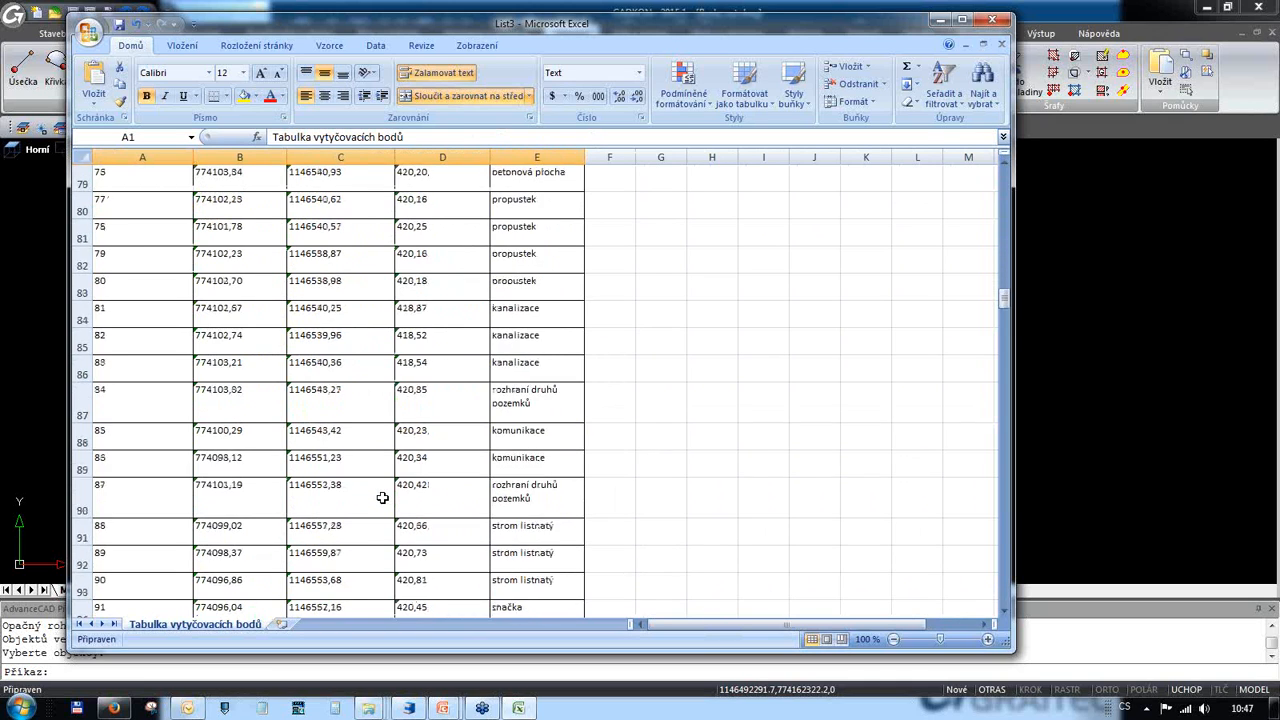
scroll(395, 487, down, 2)
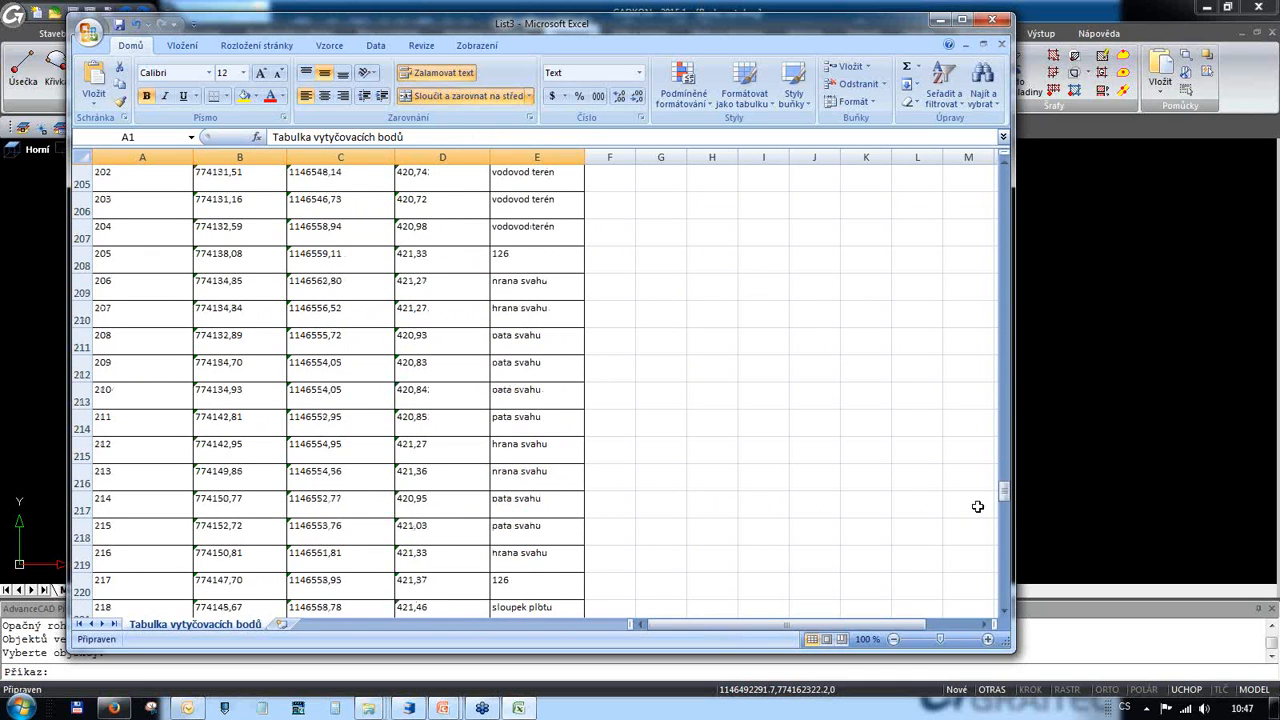
drag(1004, 489, 1018, 603)
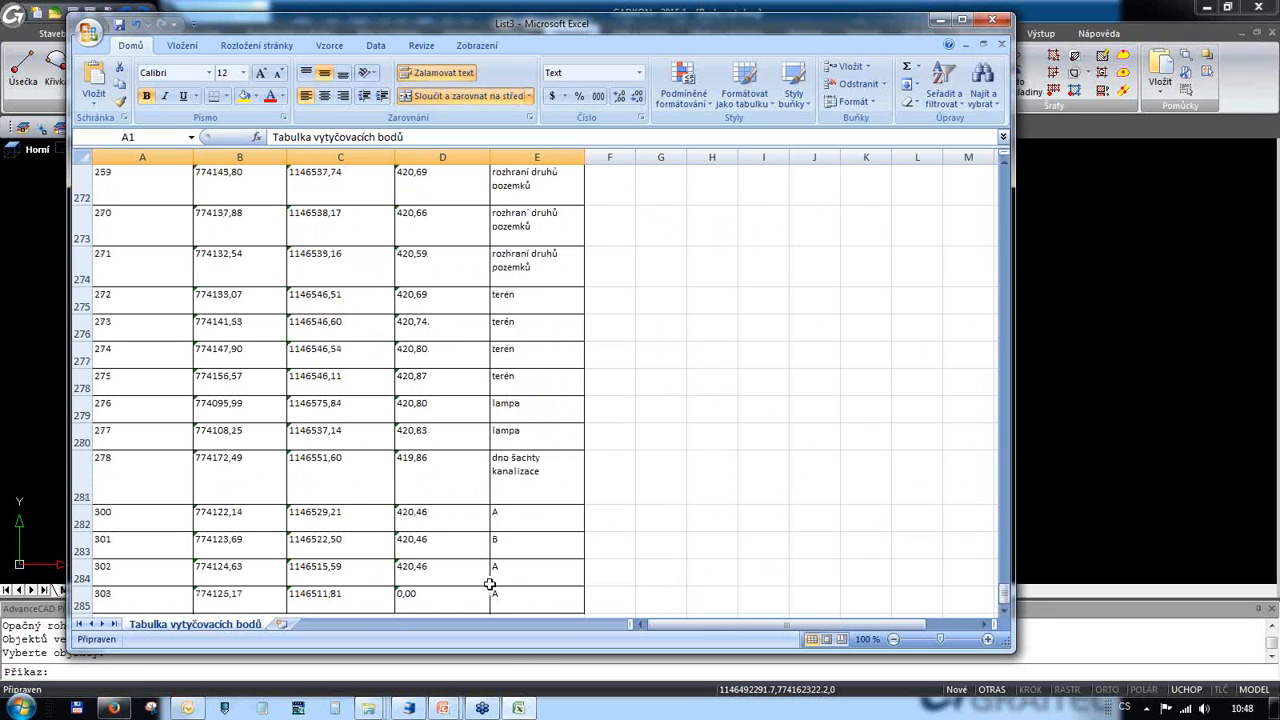
click(548, 540)
double_click(525, 545)
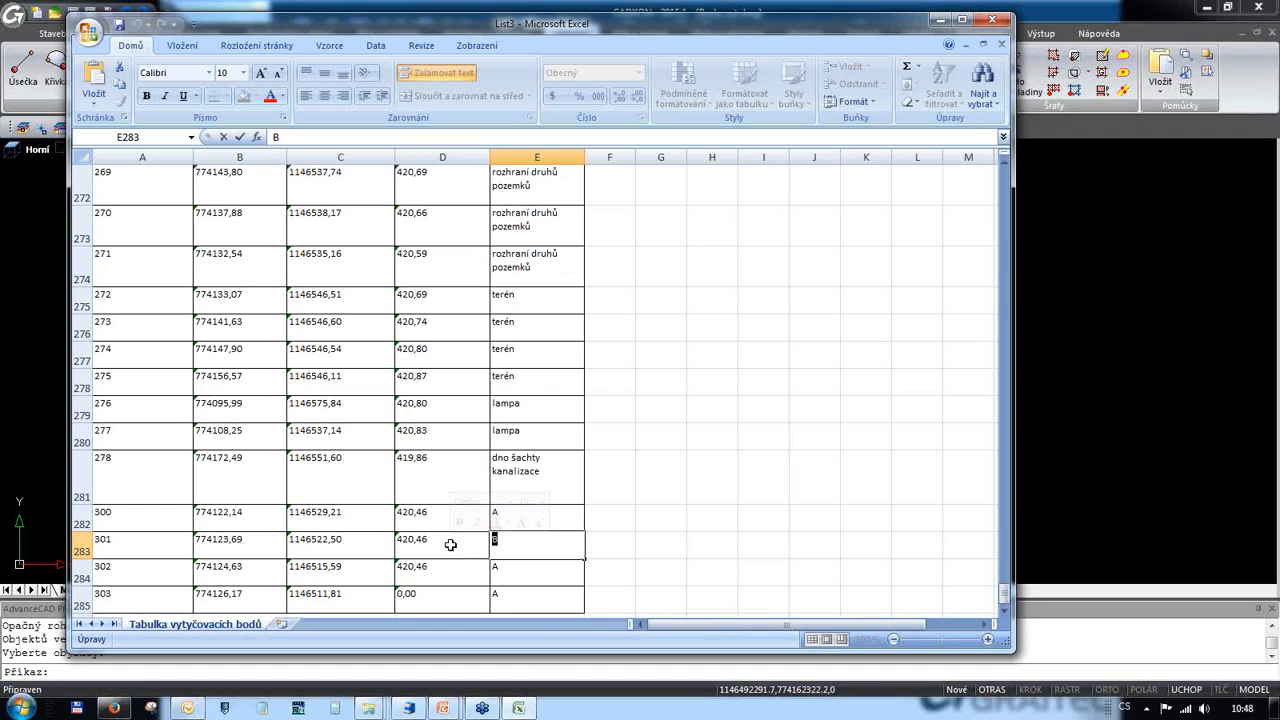
drag(1004, 594, 1003, 178)
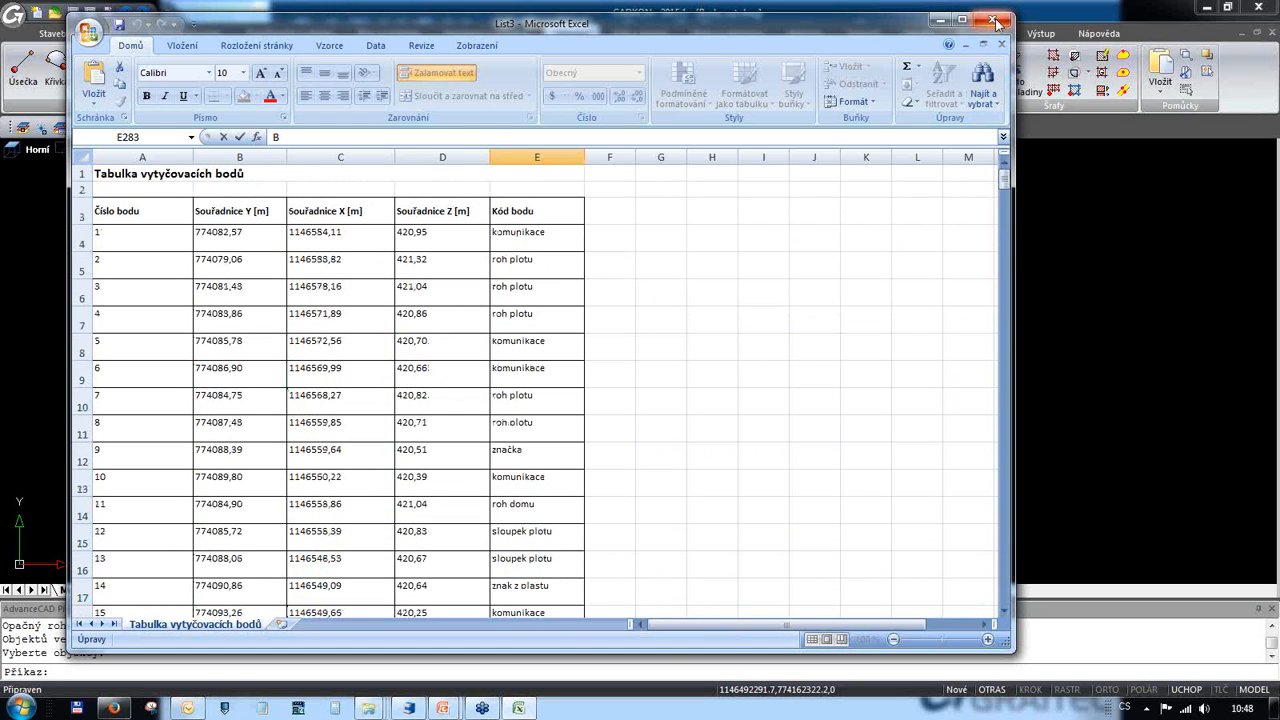
Step: Cancel closing the List3 workbook and minimize it to return to the CADKON+ drawing
drag(686, 34, 729, 30)
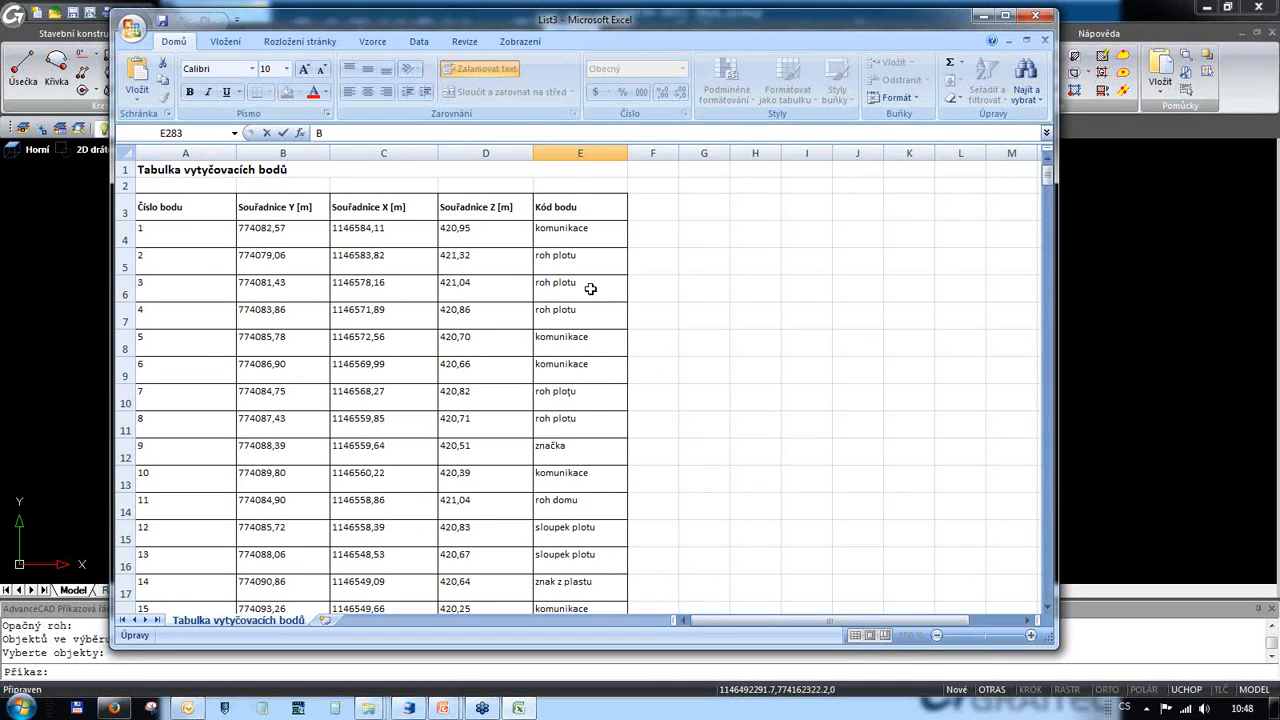
click(1035, 17)
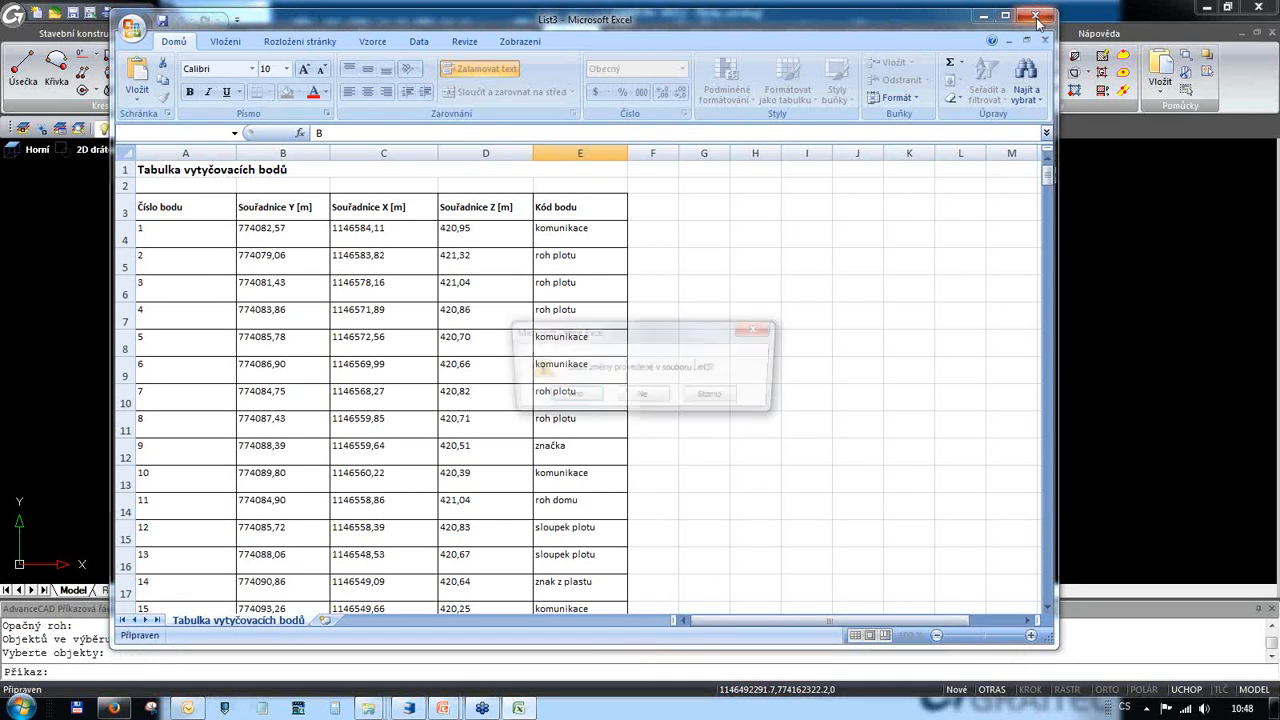
click(712, 401)
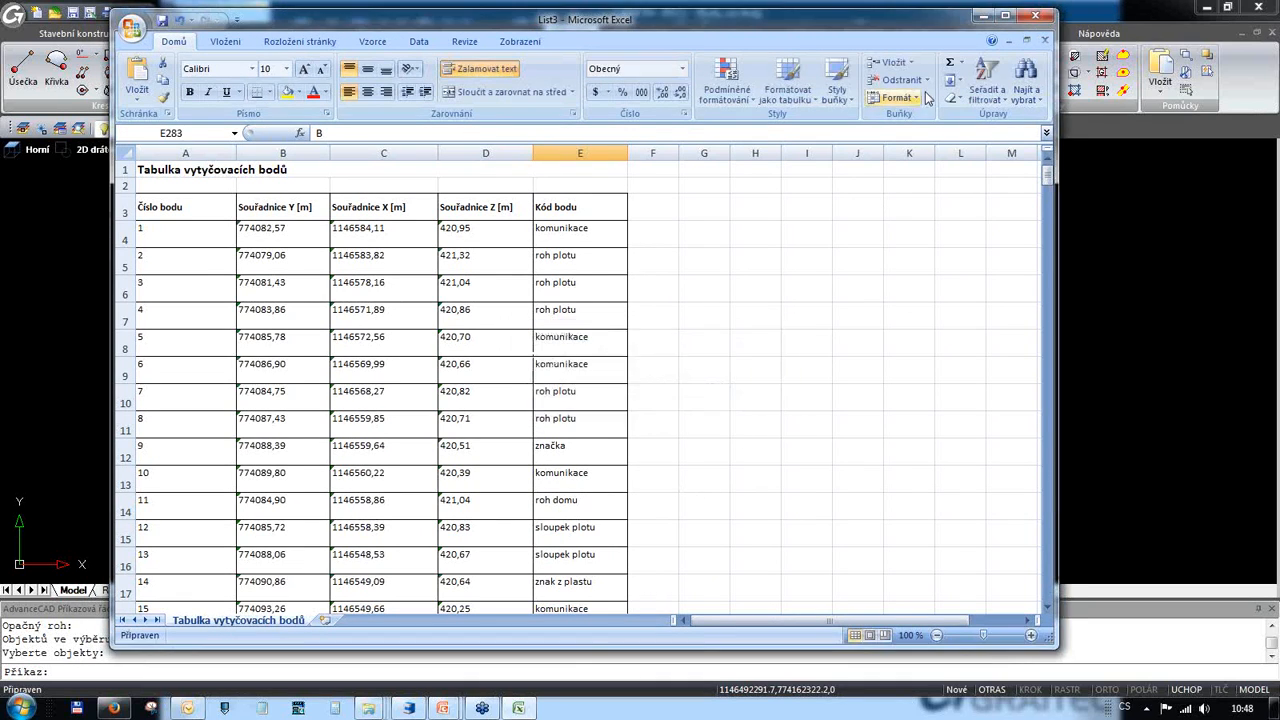
click(983, 16)
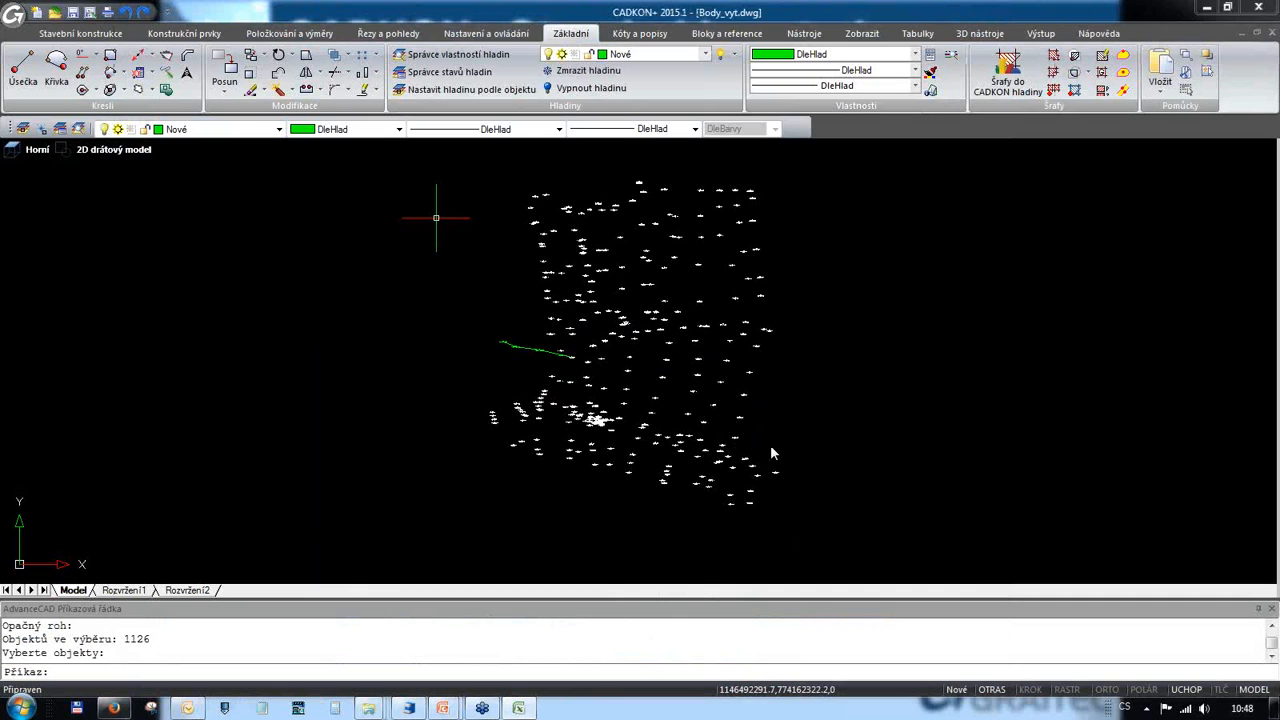
Step: Start another table of setting-out points containing only points 164, 165 and 300 near the polyline's right end
click(939, 466)
click(938, 466)
scroll(682, 358, up, 2)
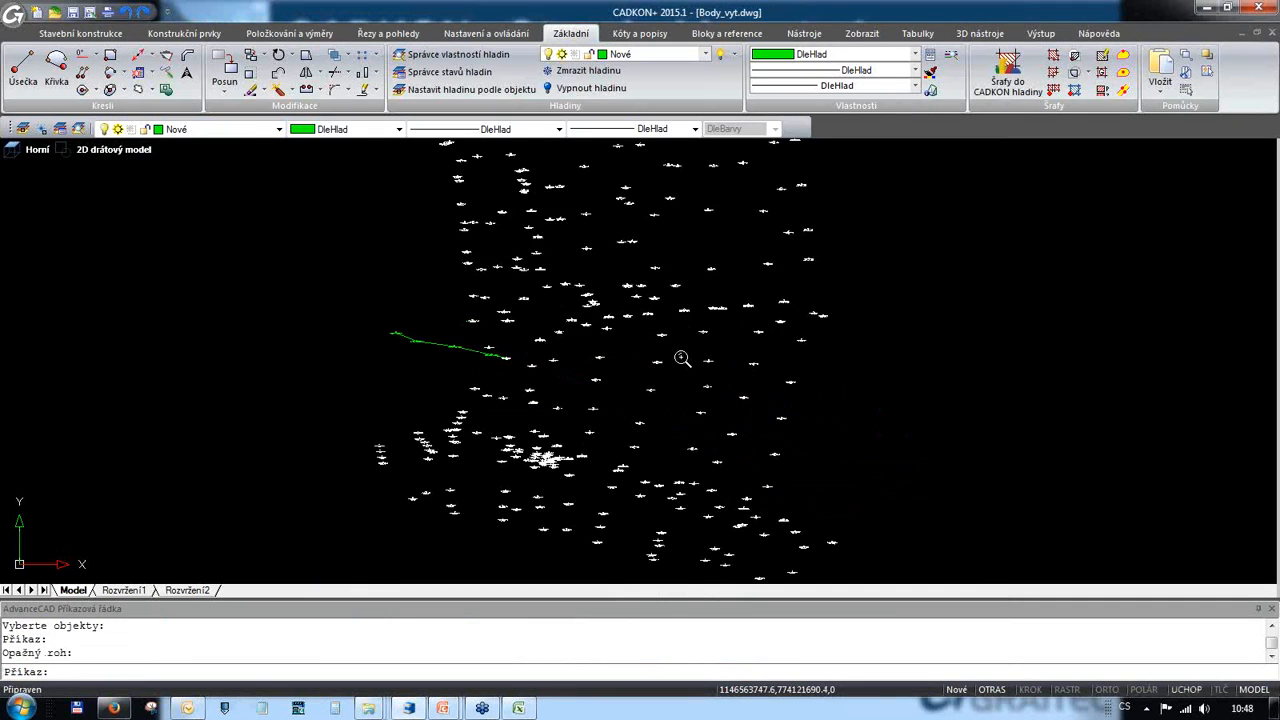
scroll(534, 360, up, 4)
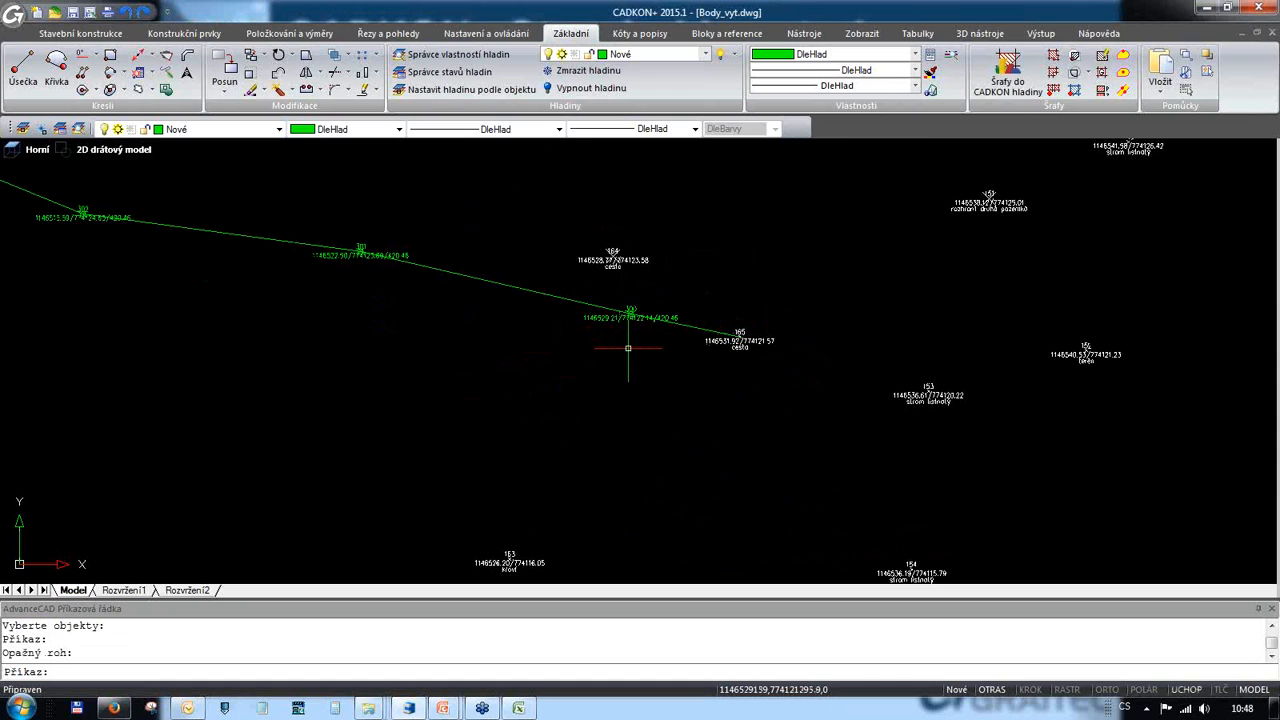
click(139, 72)
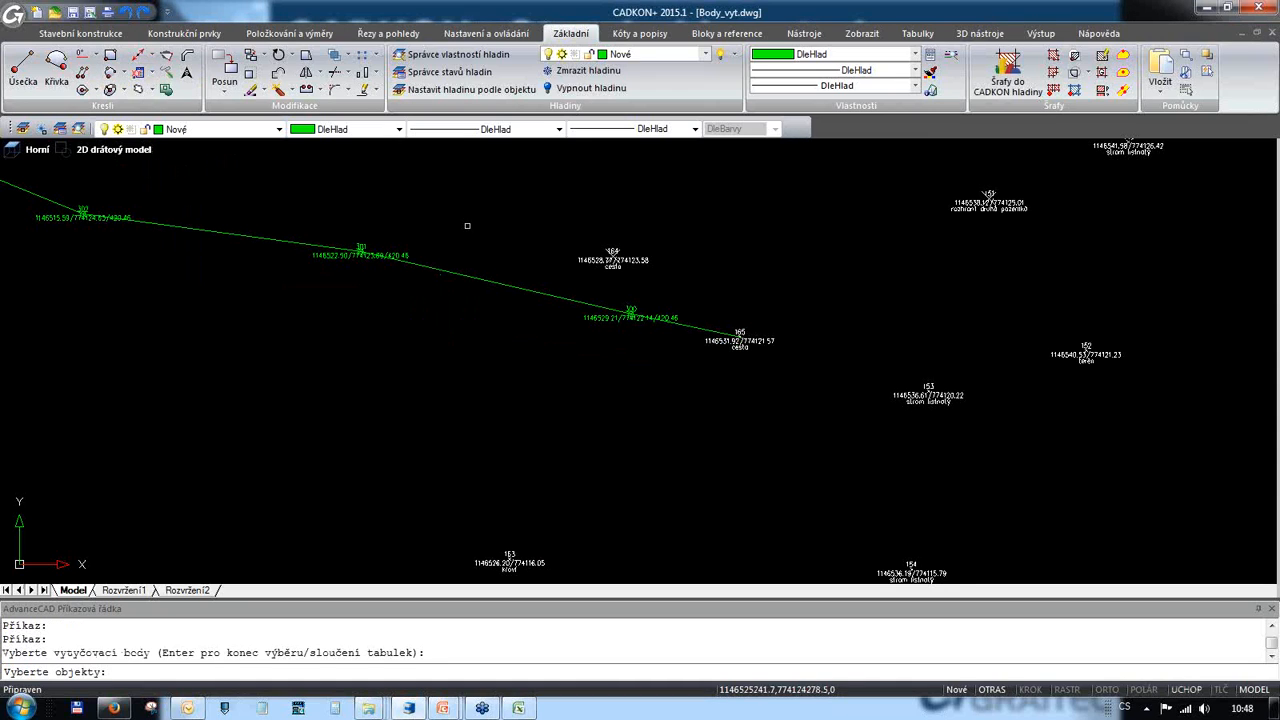
click(812, 423)
click(492, 218)
key(Return)
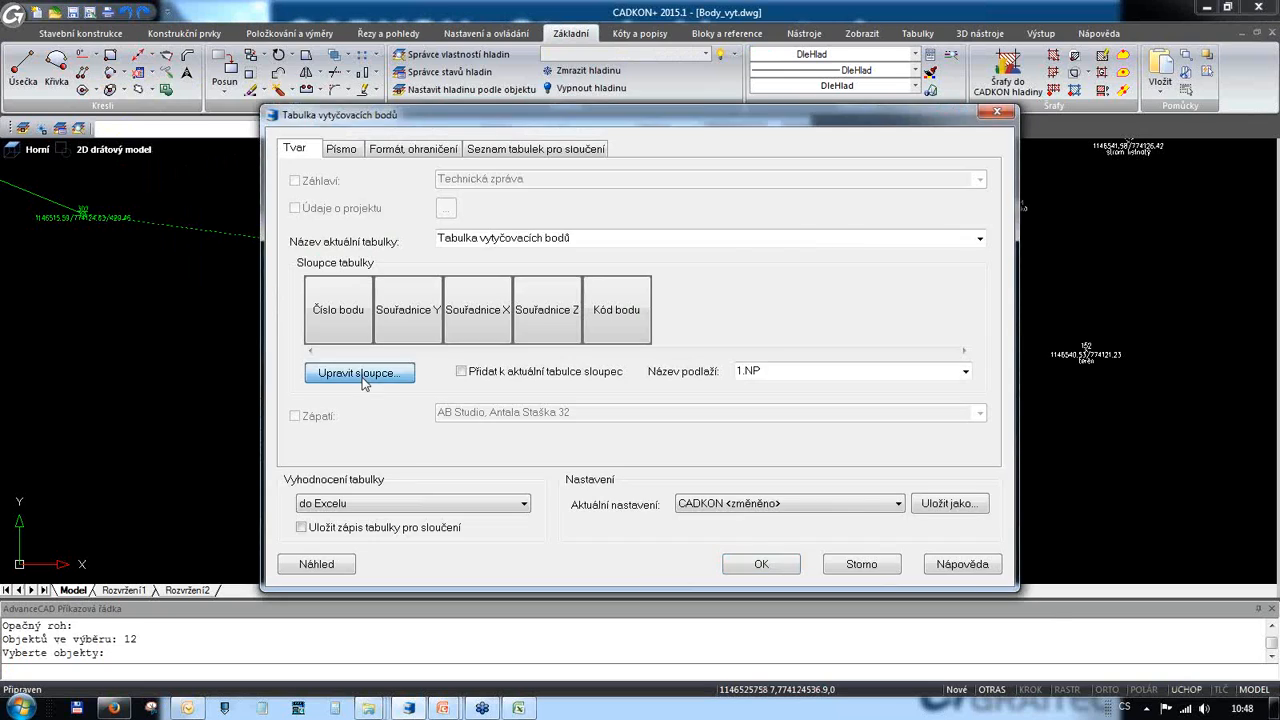
Step: Save the column layout as a template named body and confirm the columns with that template selected
click(375, 367)
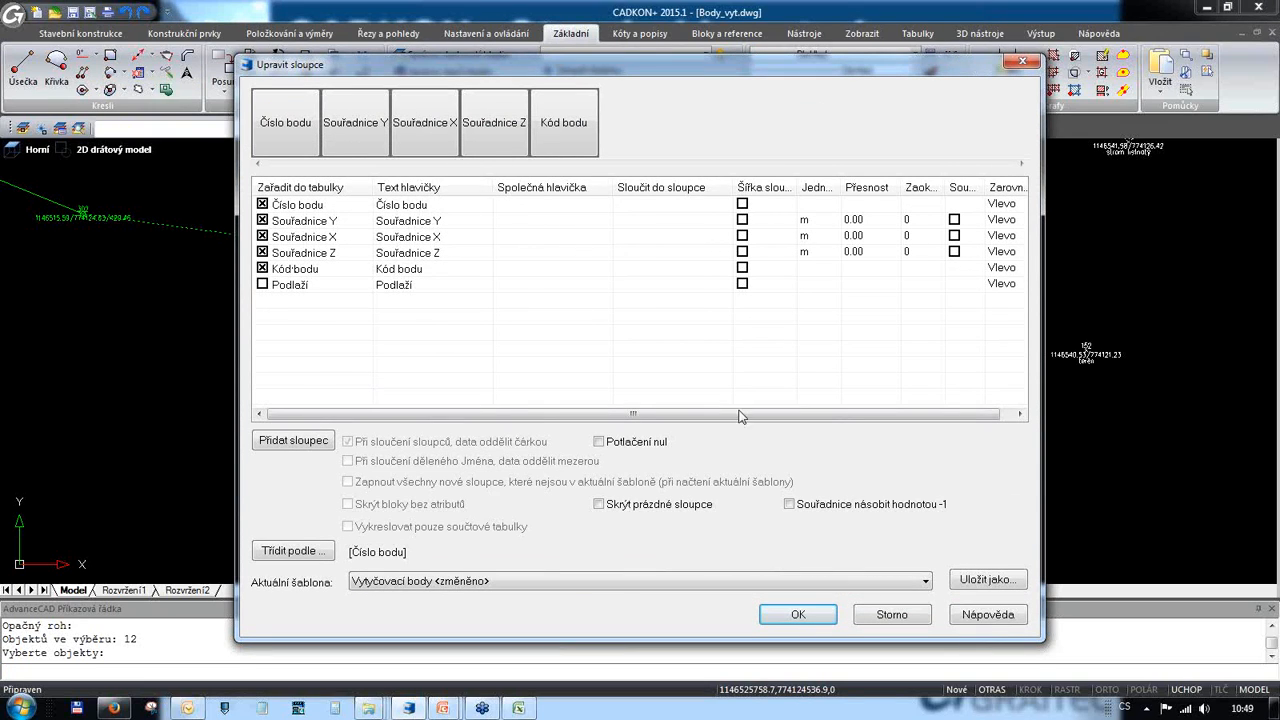
click(968, 581)
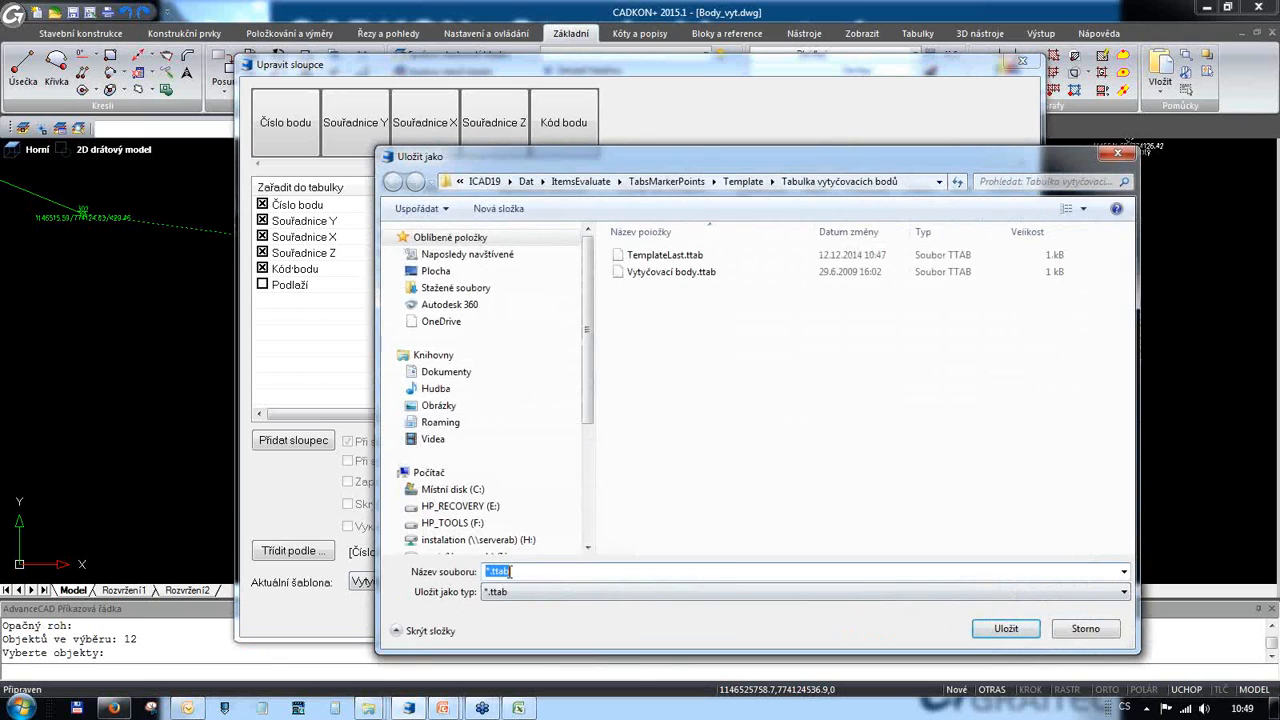
drag(490, 570, 462, 567)
text(body)
click(1016, 634)
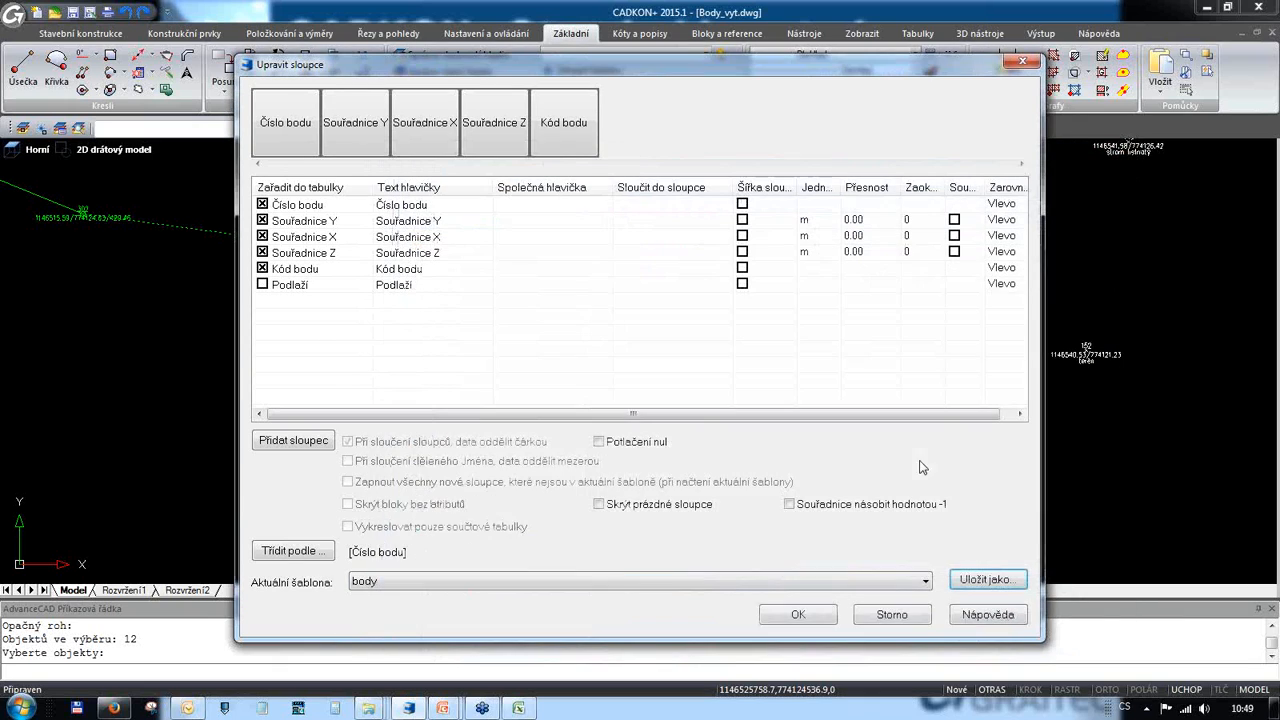
click(685, 581)
click(440, 598)
click(808, 614)
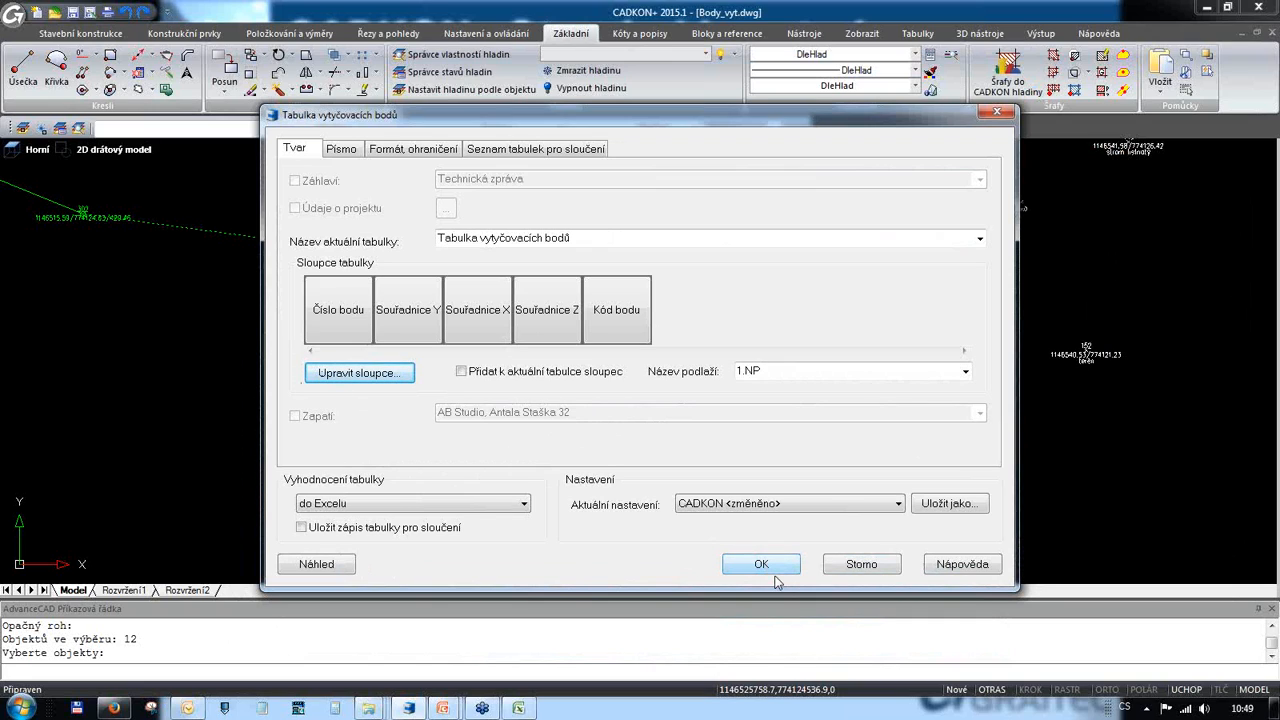
Step: Output the table of the selected points to Excel and switch to the new List4 workbook
click(446, 506)
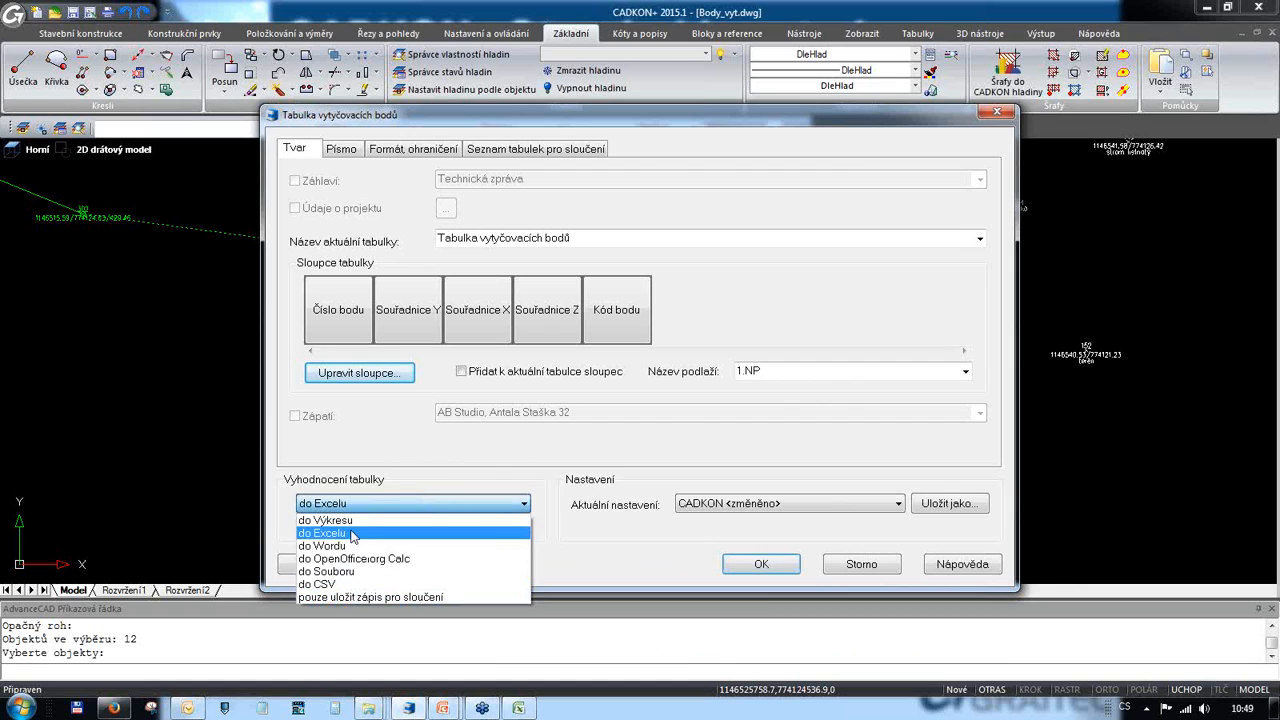
click(353, 534)
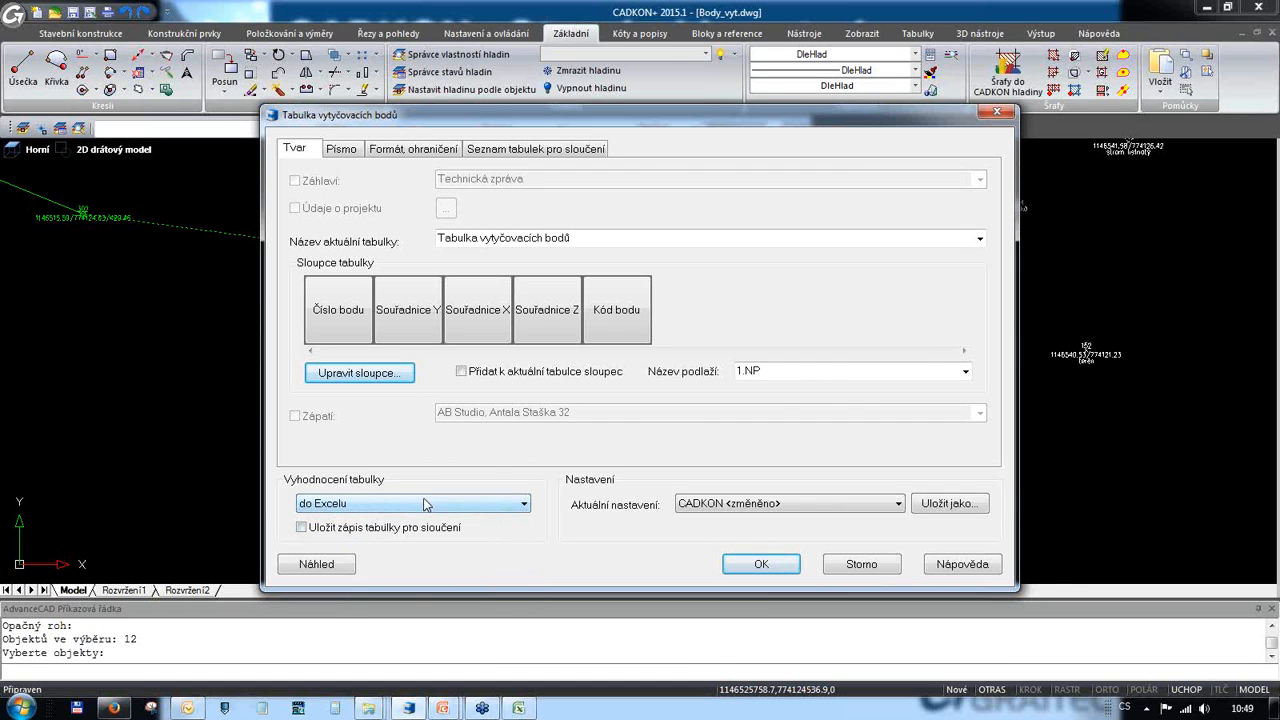
click(761, 564)
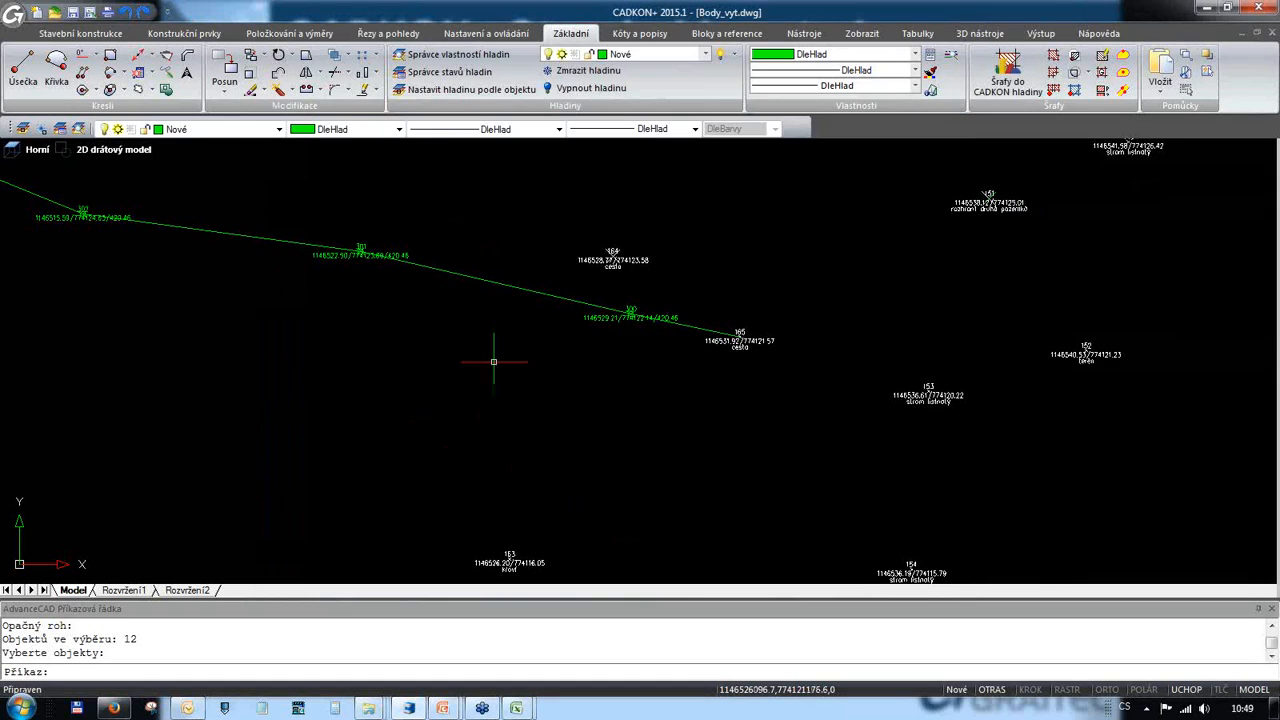
mouse_move(517, 707)
click(540, 655)
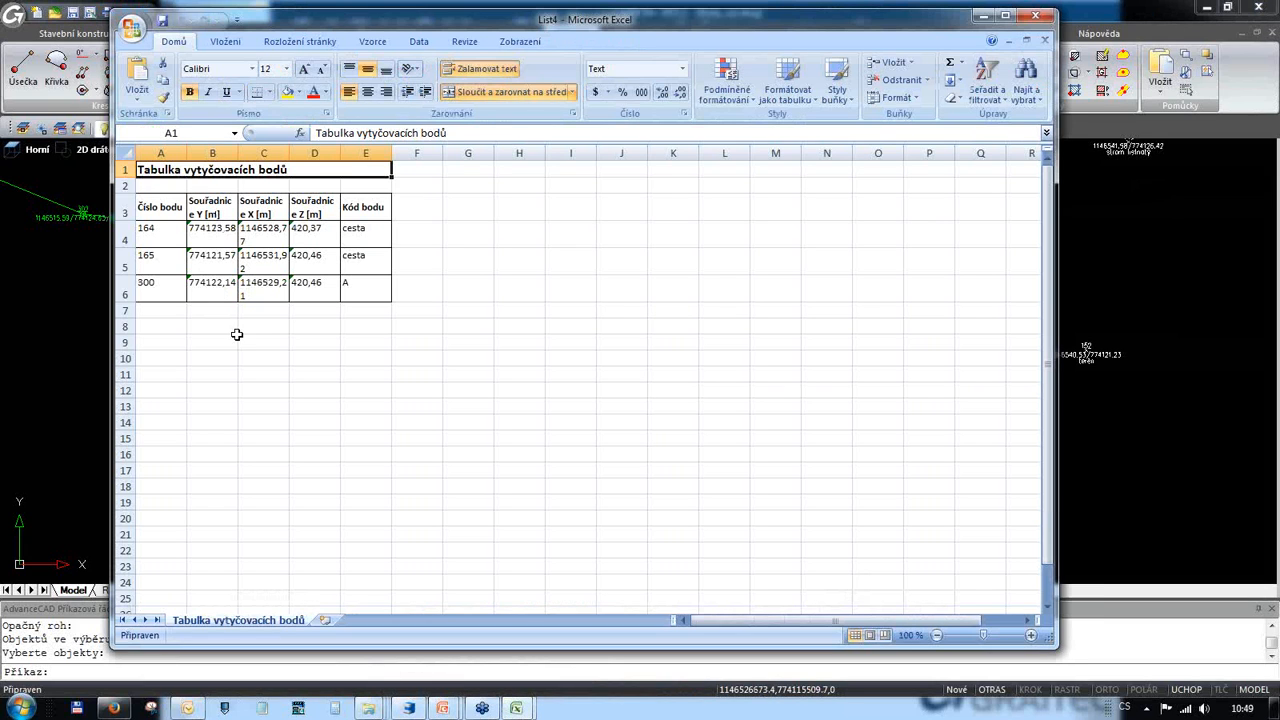
Step: Fit the widths of the Souřadnice Y, X and Z columns to their contents in the List4 workbook
drag(388, 152, 417, 152)
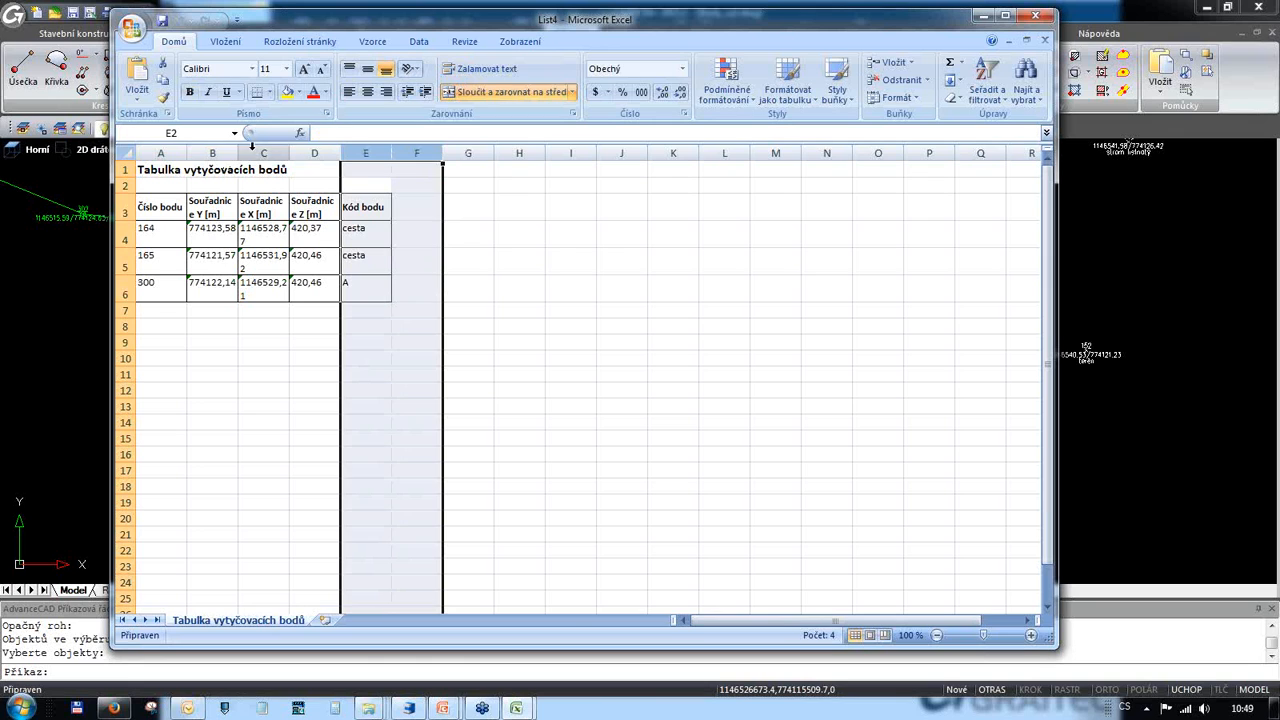
double_click(238, 151)
double_click(330, 151)
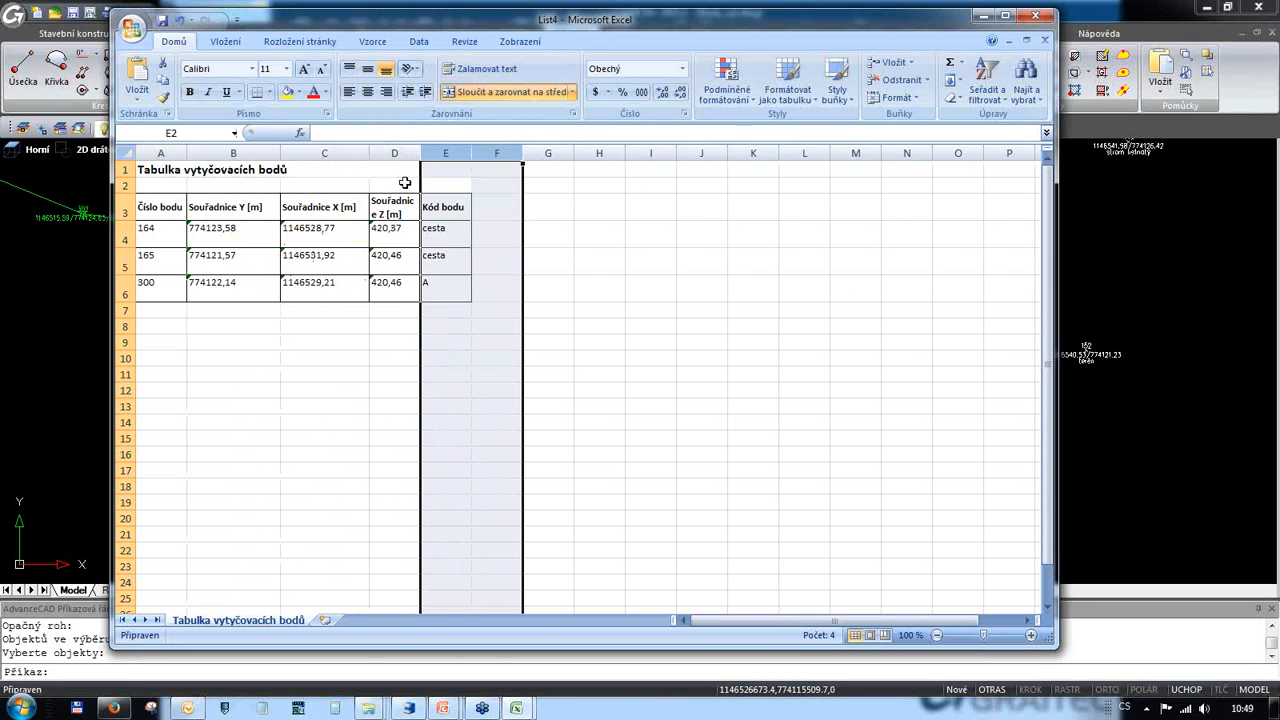
double_click(420, 155)
click(473, 553)
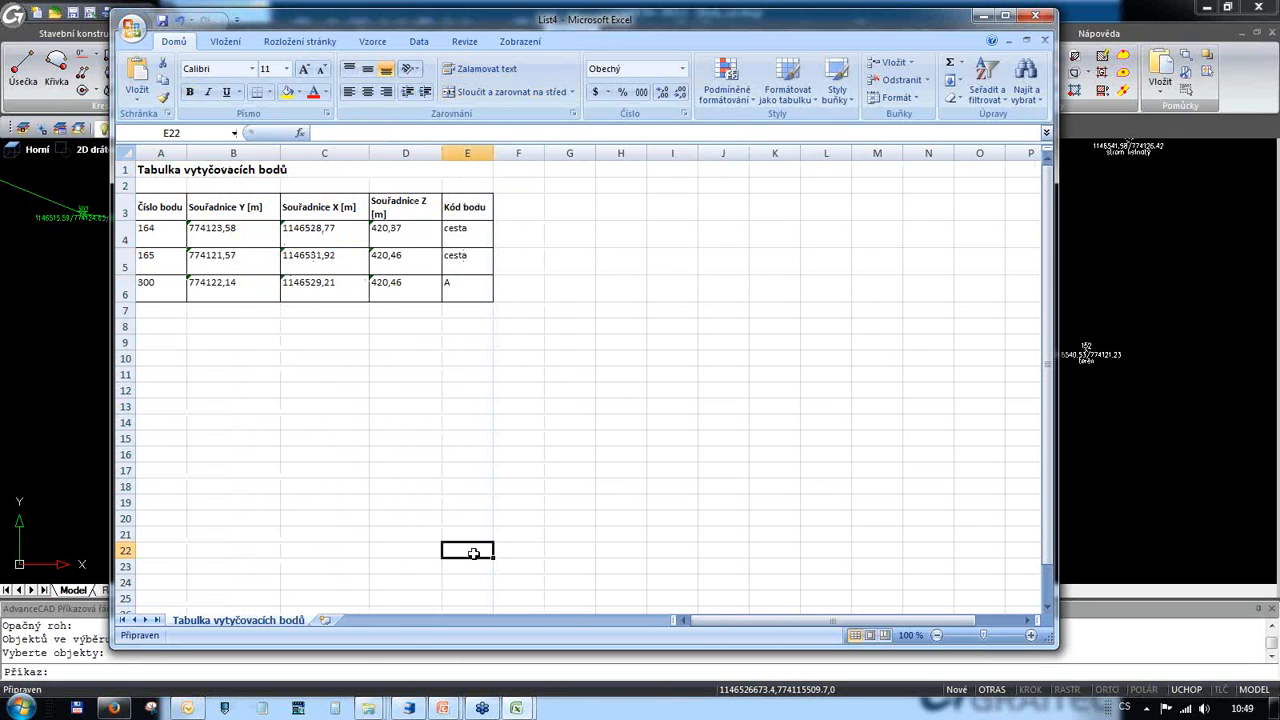
Step: Close the List4 workbook without saving and minimize List3 to return to the CADKON+ drawing
click(1035, 16)
click(646, 395)
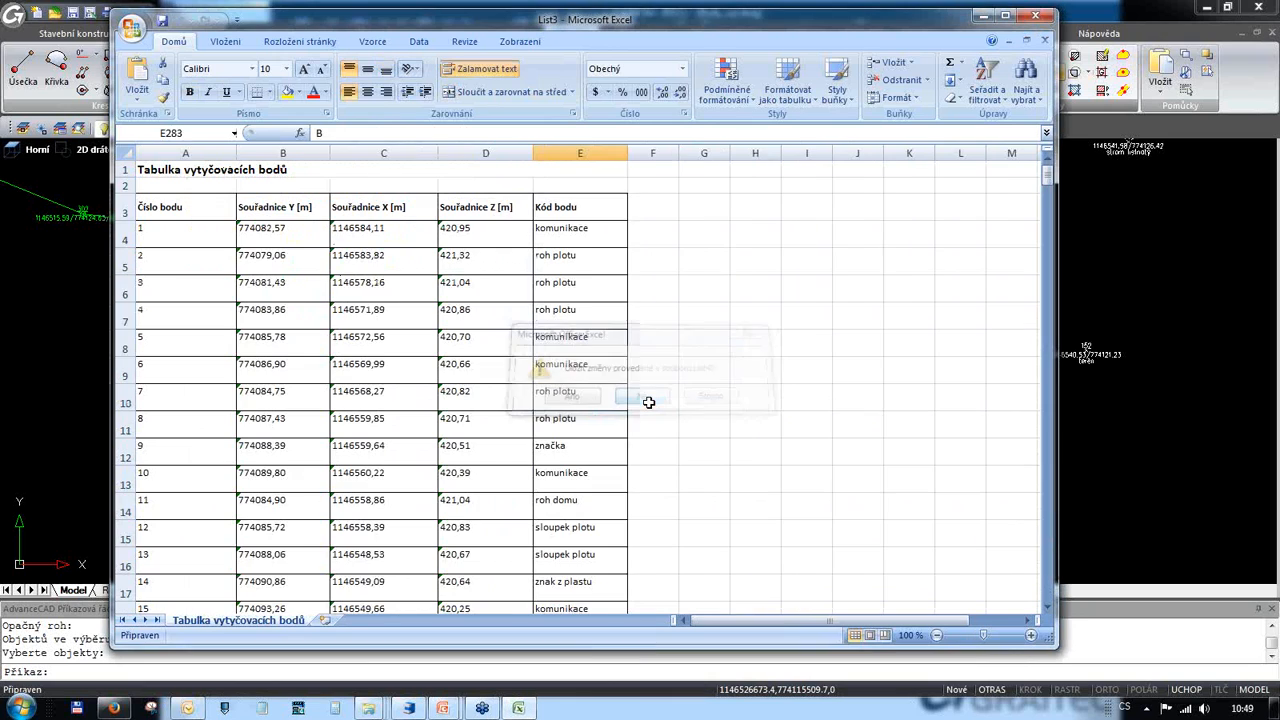
click(983, 16)
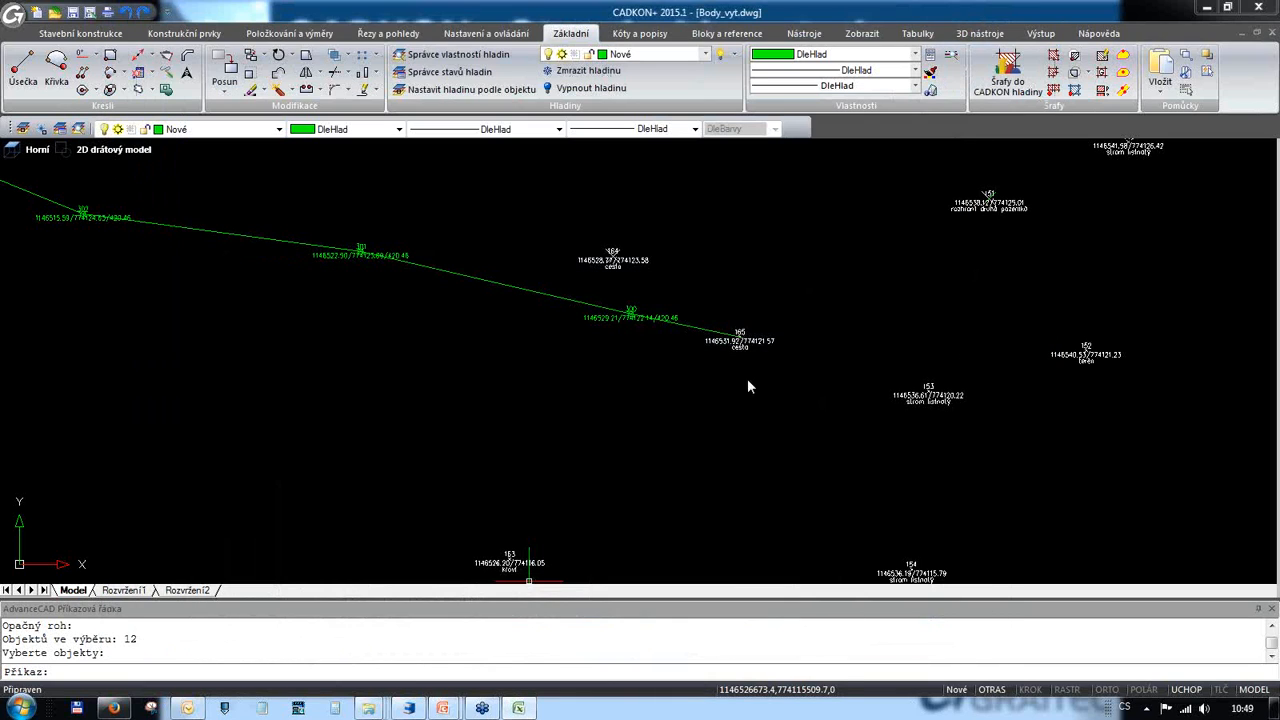
click(596, 362)
click(688, 448)
scroll(665, 437, down, 5)
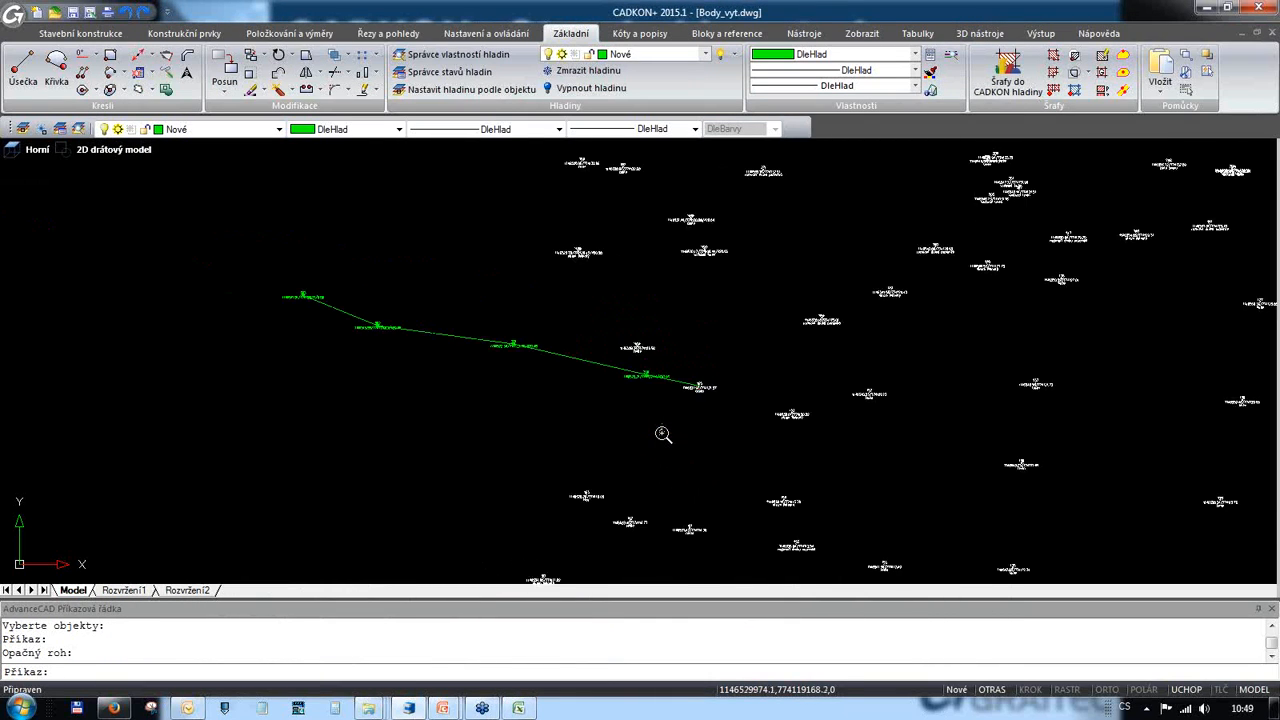
middle_drag(922, 435, 709, 380)
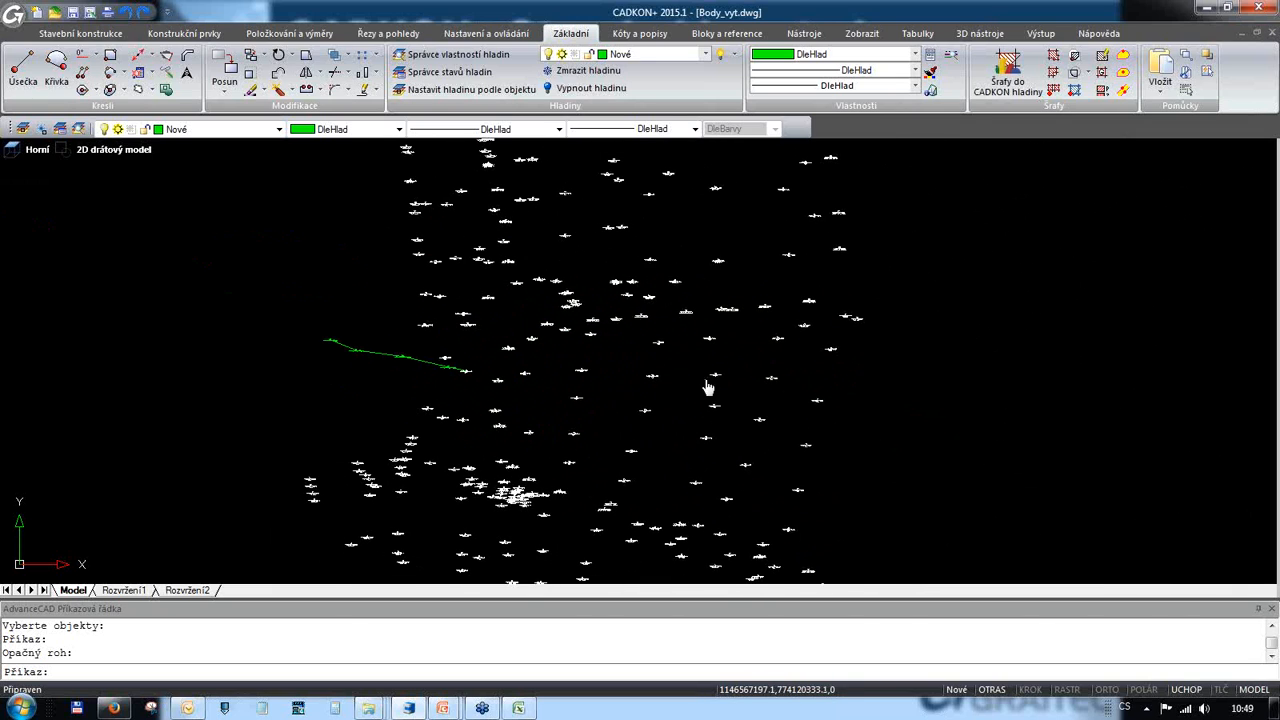